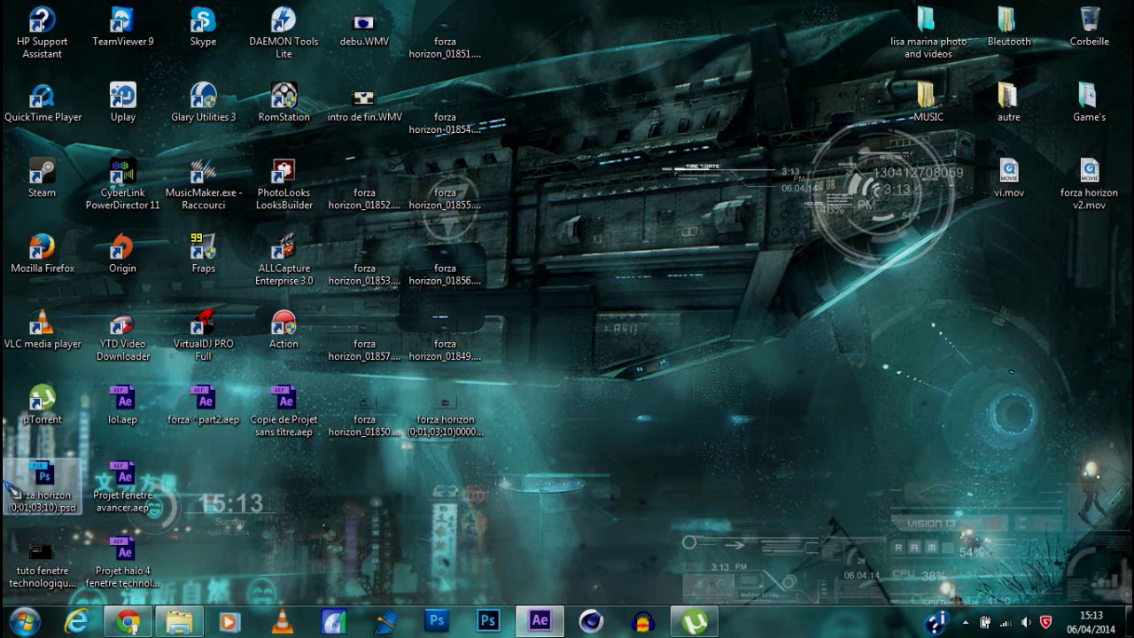
# Step: Play the video "tuto fenetre technologique ( simple )" from the desktop to view the finished window animation, and close it
pyautogui.click(39, 556)
pyautogui.doubleClick(39, 556)
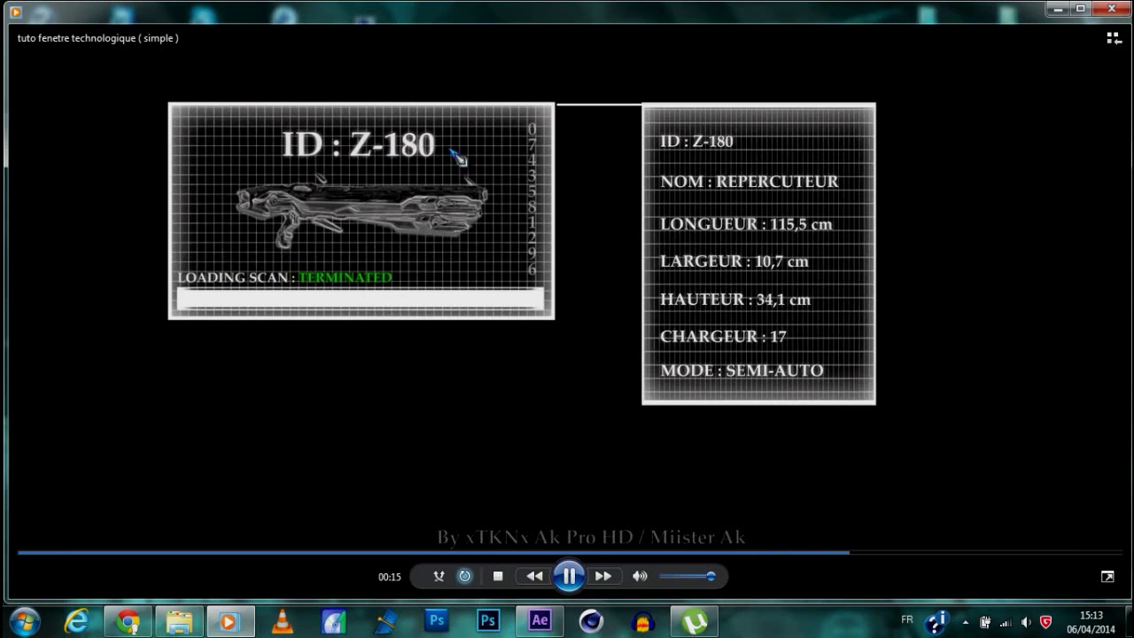
pyautogui.click(1107, 8)
# Step: Switch to After Effects and create a composition named "tuto fenetre technologique ( simple )" with the HDTV 1080 29,97 preset
pyautogui.click(540, 621)
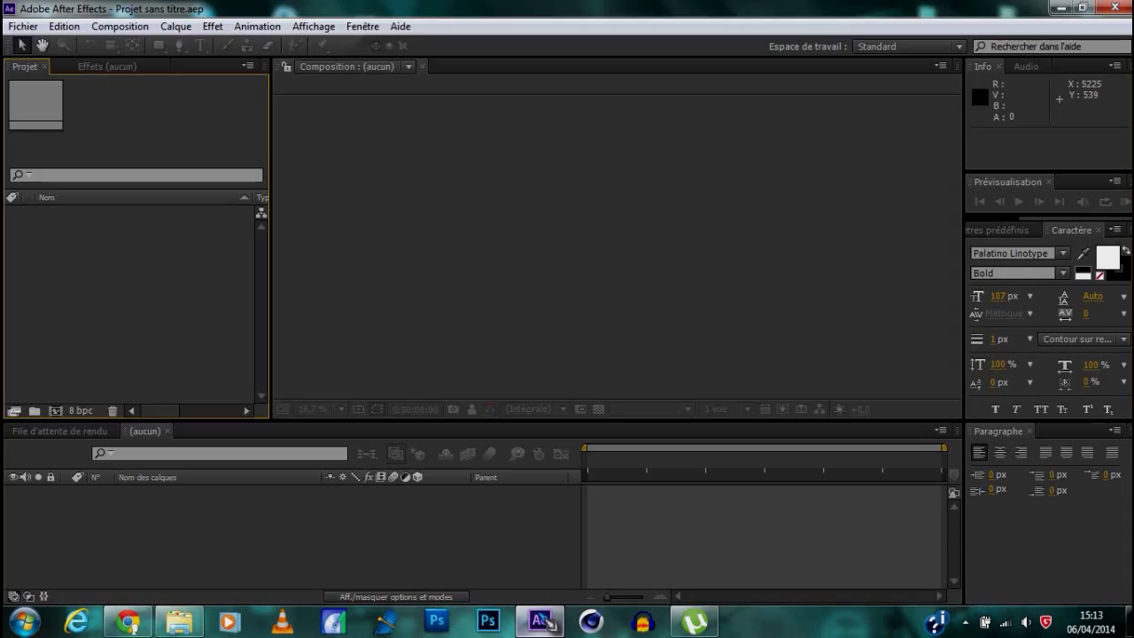
pyautogui.rightClick(117, 264)
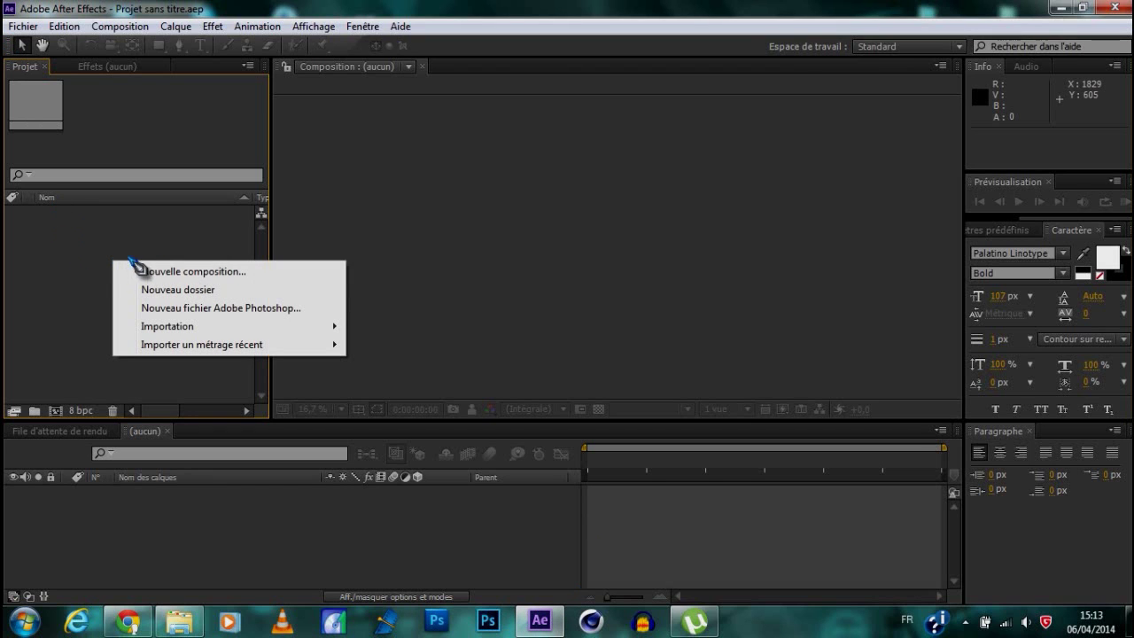
pyautogui.click(210, 278)
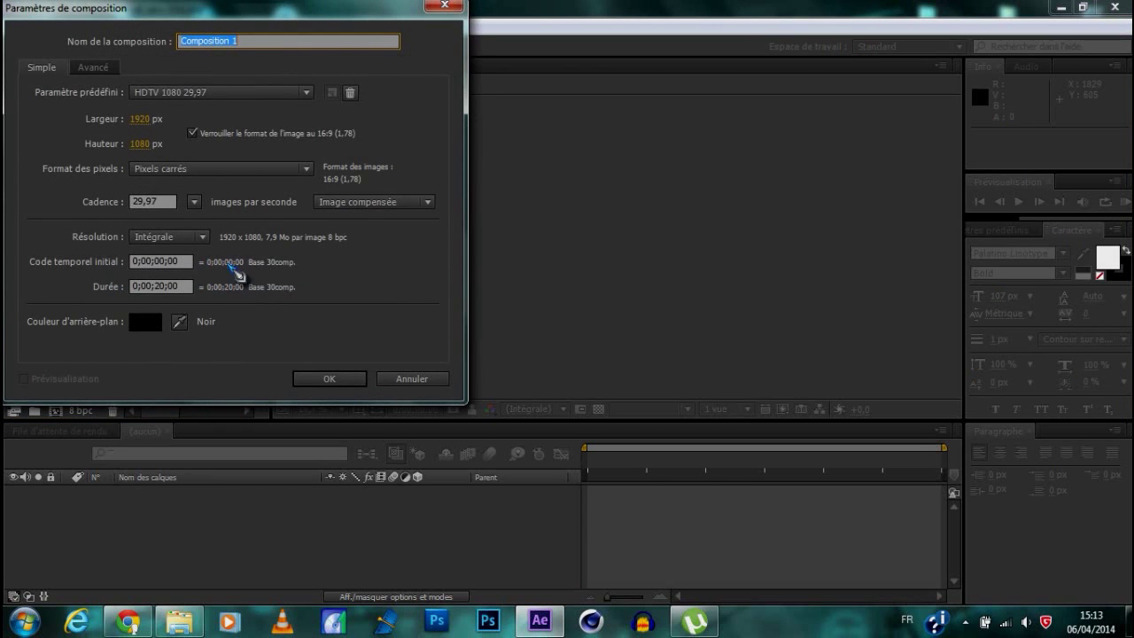
pyautogui.moveTo(307, 21); pyautogui.dragTo(666, 78)
pyautogui.write('tuto fenetre technologique ( simple')
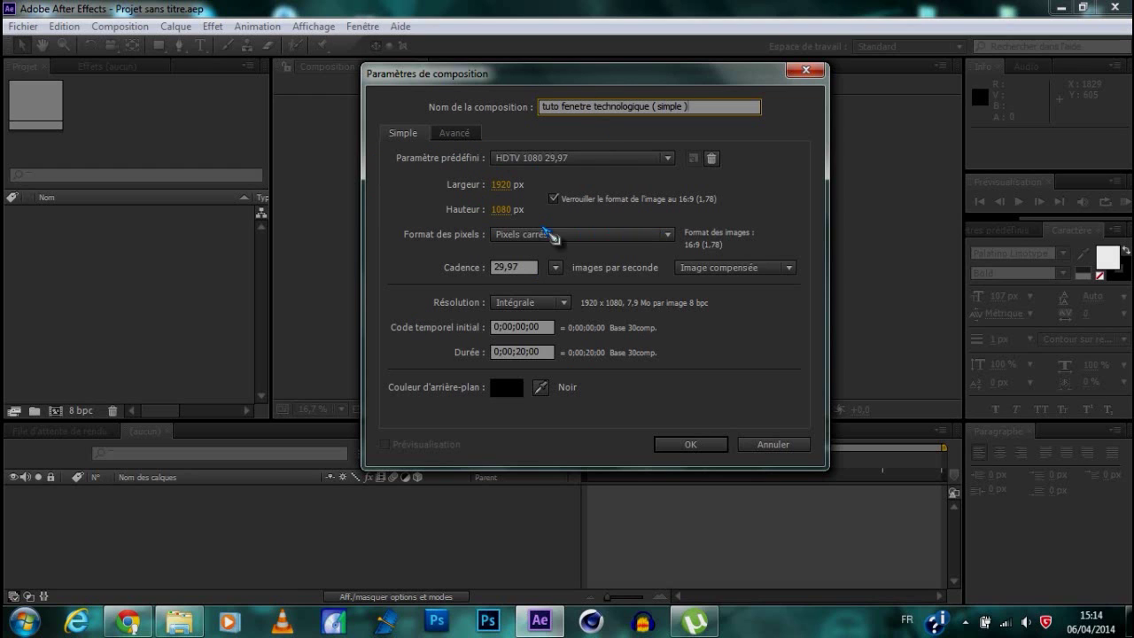
pyautogui.click(678, 447)
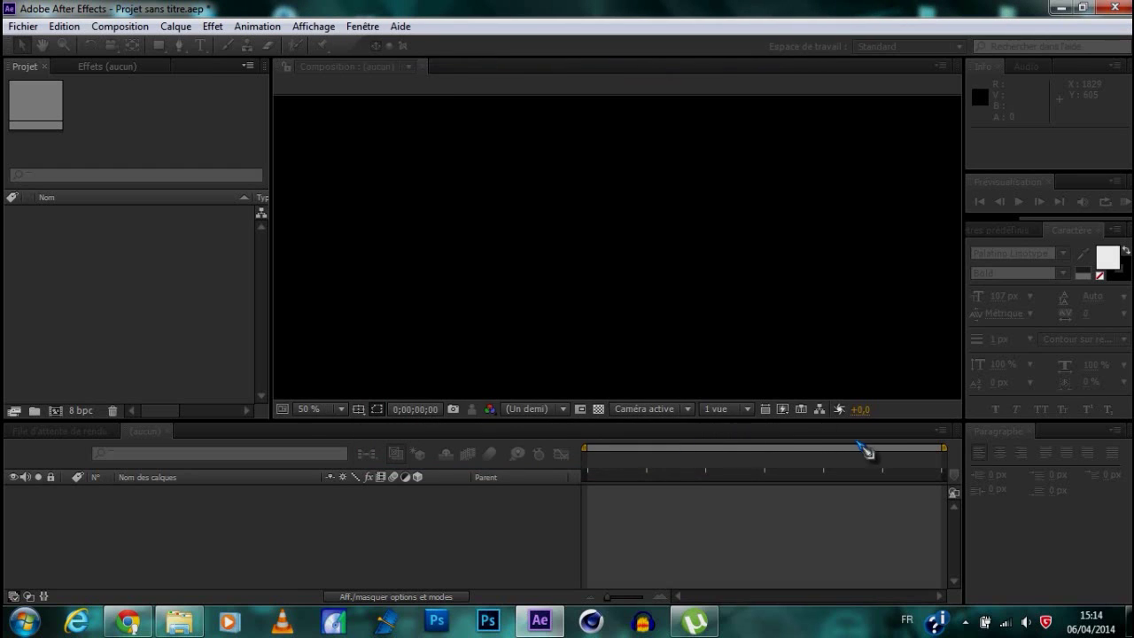
pyautogui.press(',')
pyautogui.press(',')
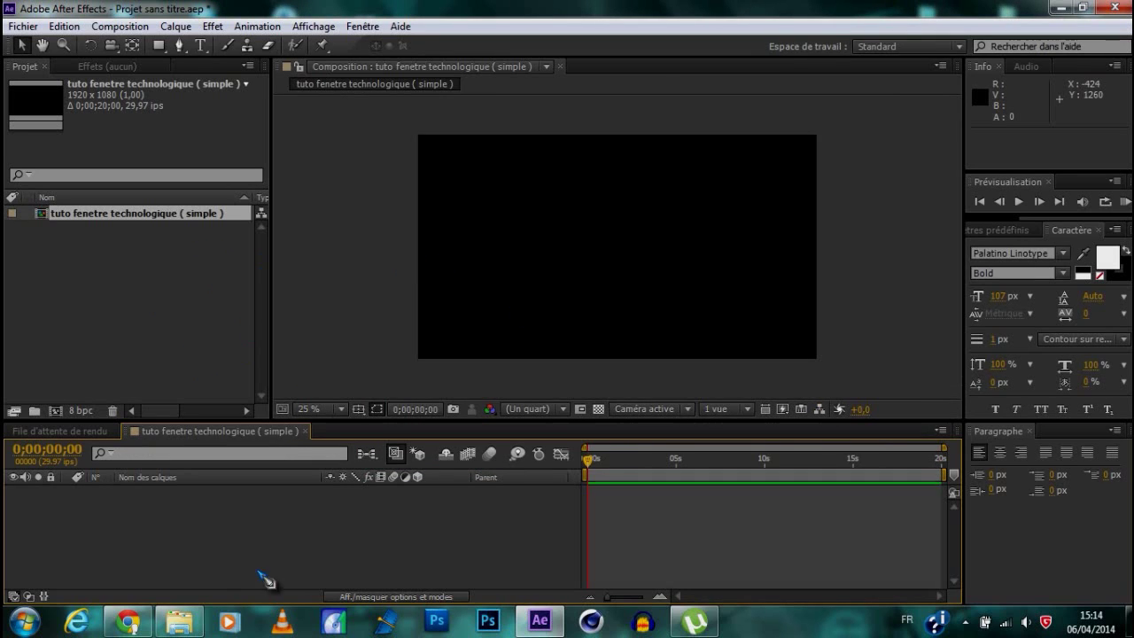
# Step: Create a white composition-sized solid layer named "contour de la fentre"
pyautogui.rightClick(195, 553)
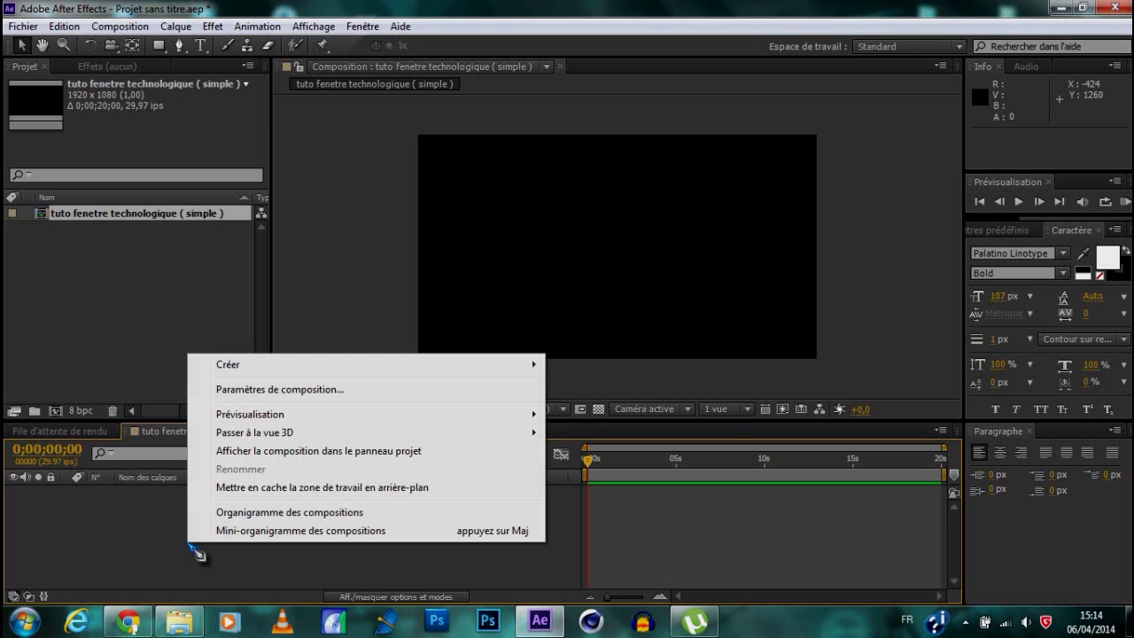
pyautogui.moveTo(299, 364)
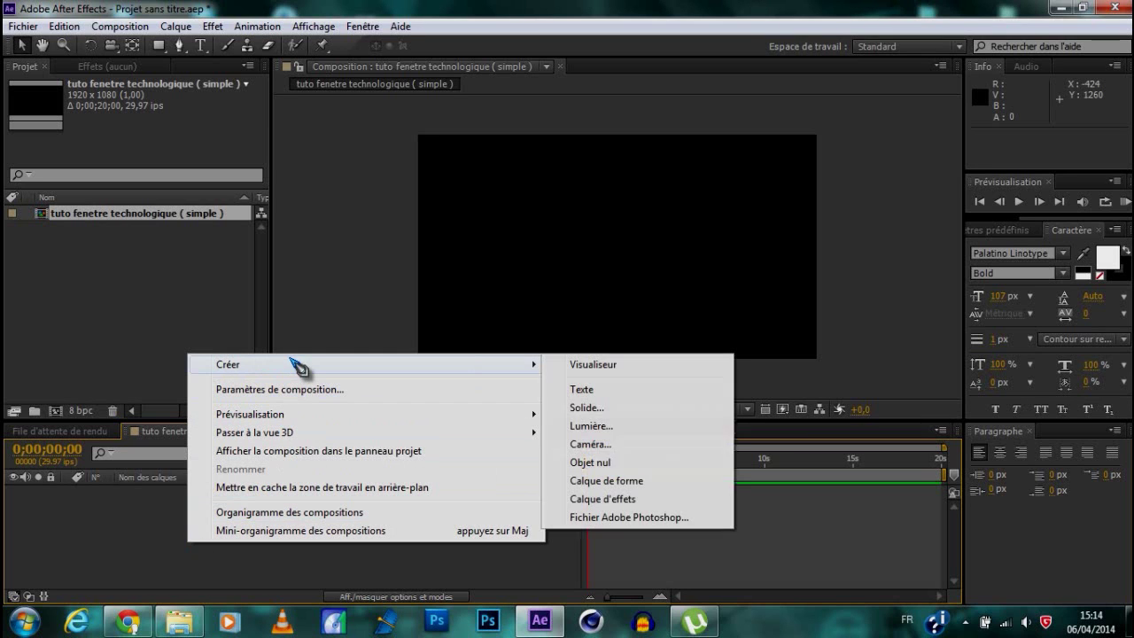
pyautogui.click(620, 407)
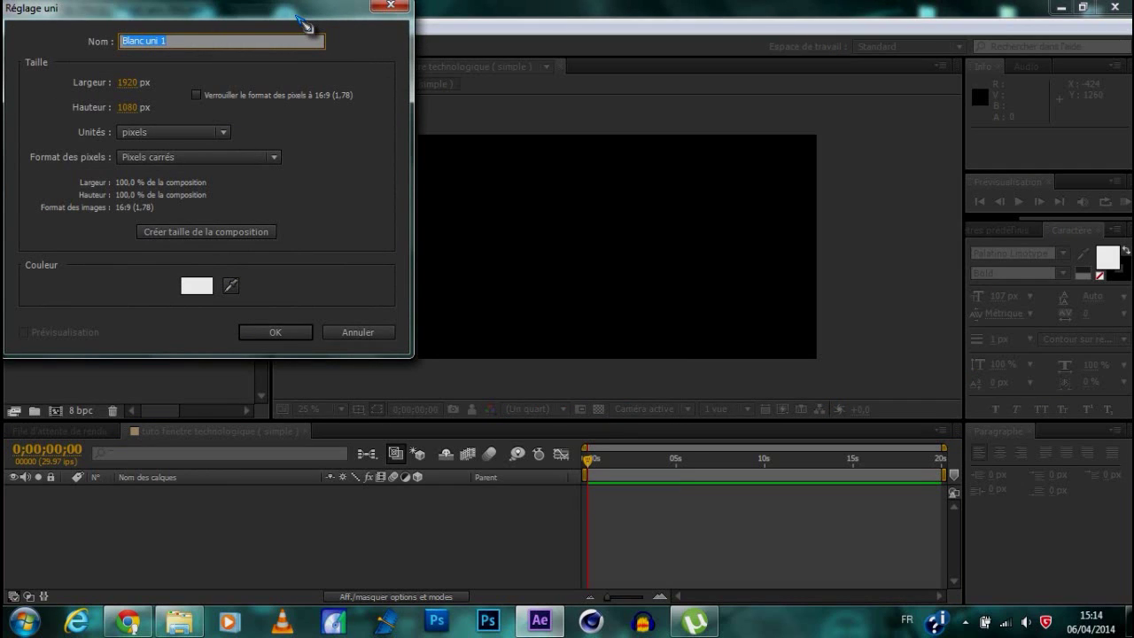
pyautogui.write('contour de la fentre')
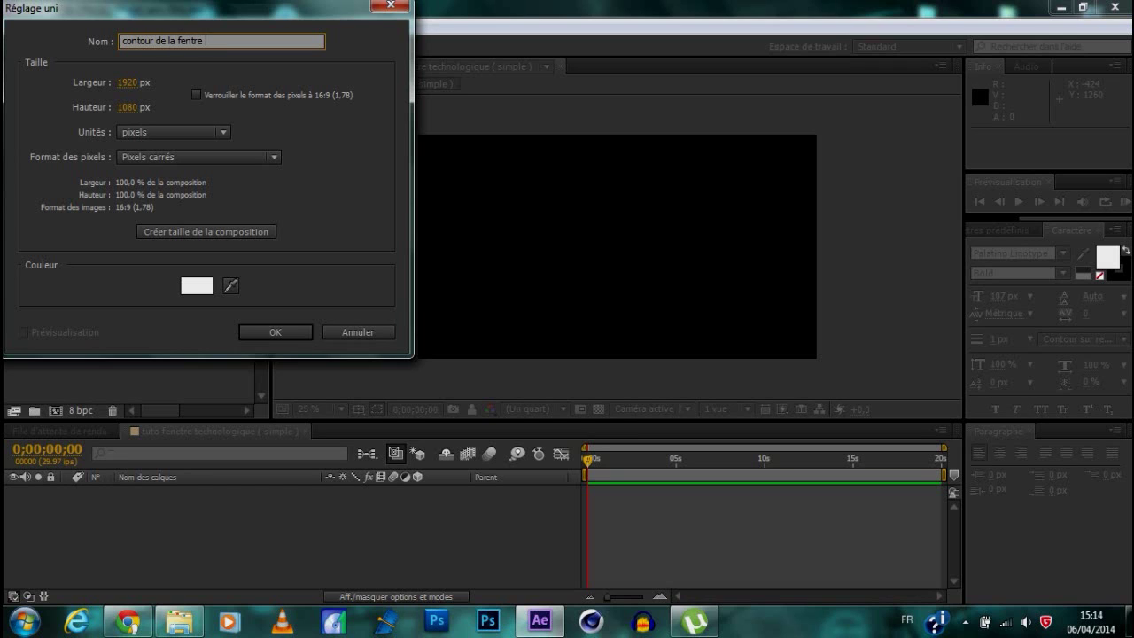
pyautogui.press('Return')
# Step: Add a full-size rectangular mask to the "contour de la fentre" solid and set its mask mode to subtract
pyautogui.click(159, 46)
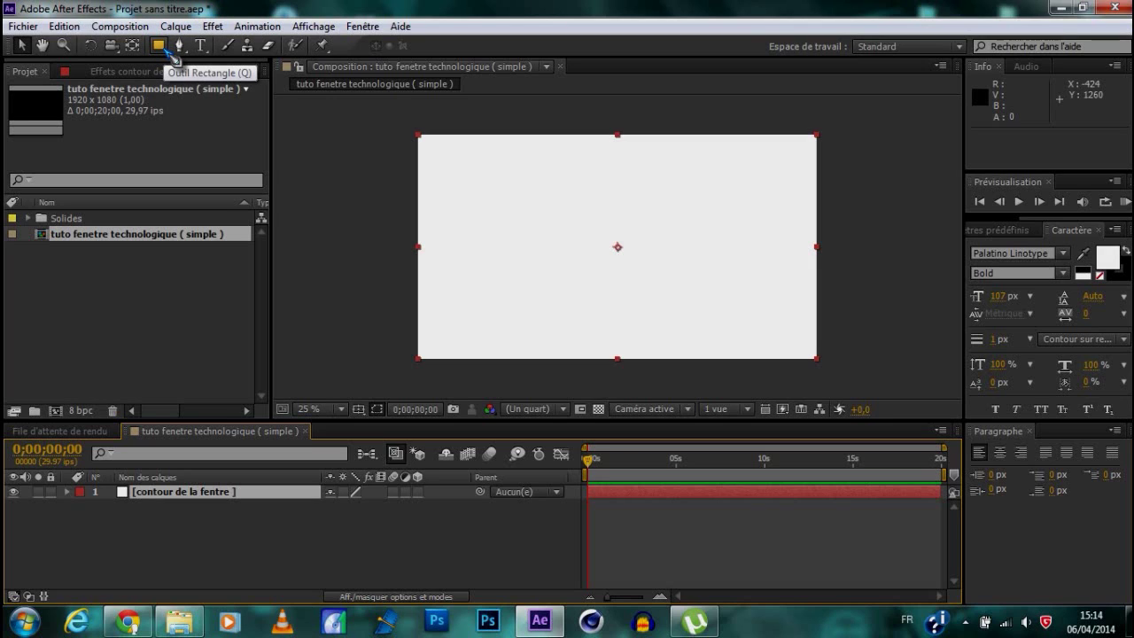
pyautogui.press('q')
pyautogui.press('q')
pyautogui.press('q')
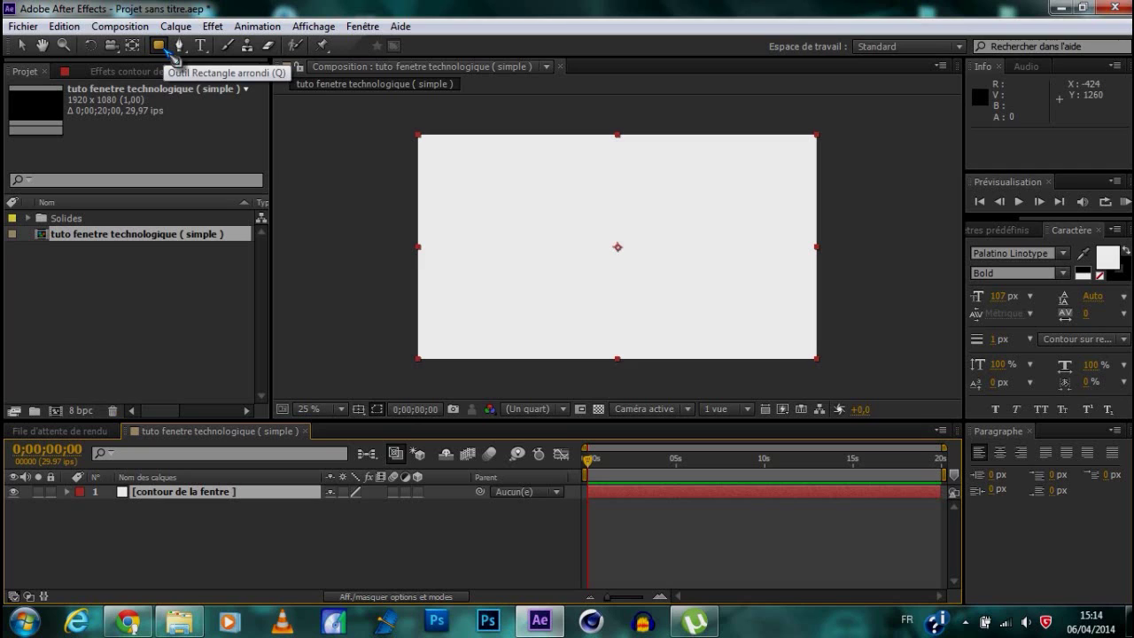
pyautogui.doubleClick(161, 48)
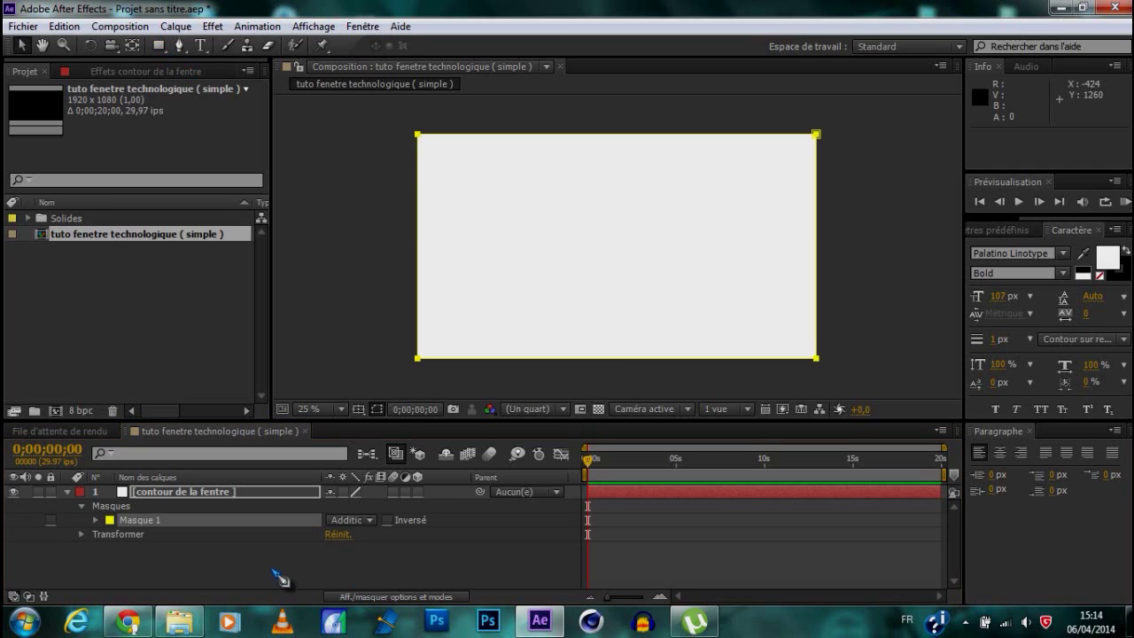
pyautogui.click(358, 525)
pyautogui.click(398, 432)
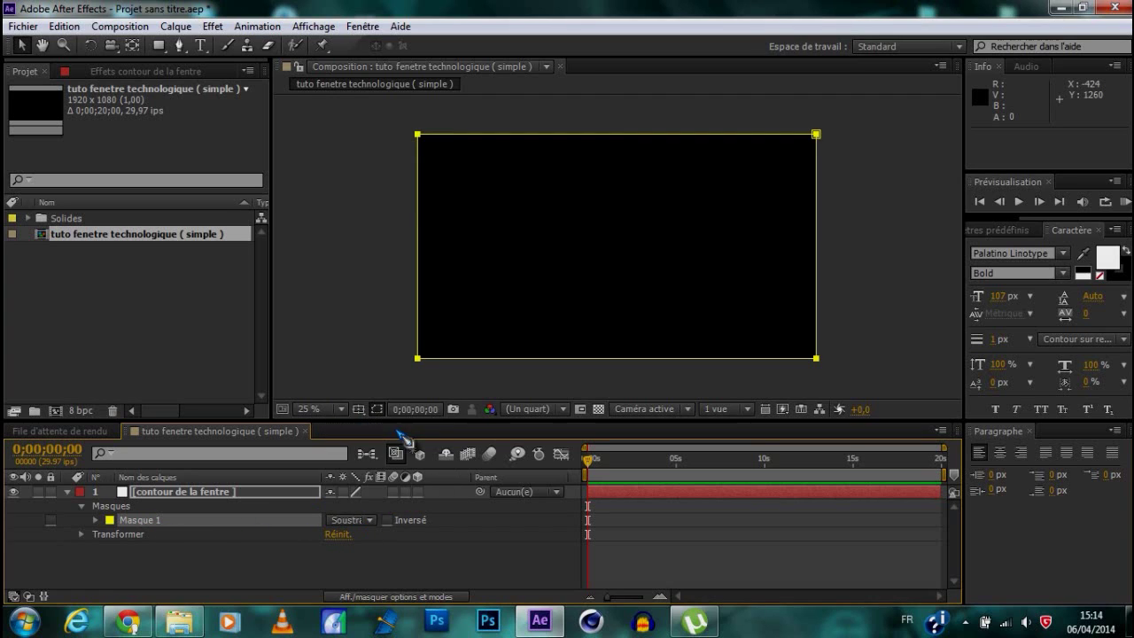
# Step: Scale the "contour de la fentre" layer to 54%
pyautogui.click(82, 535)
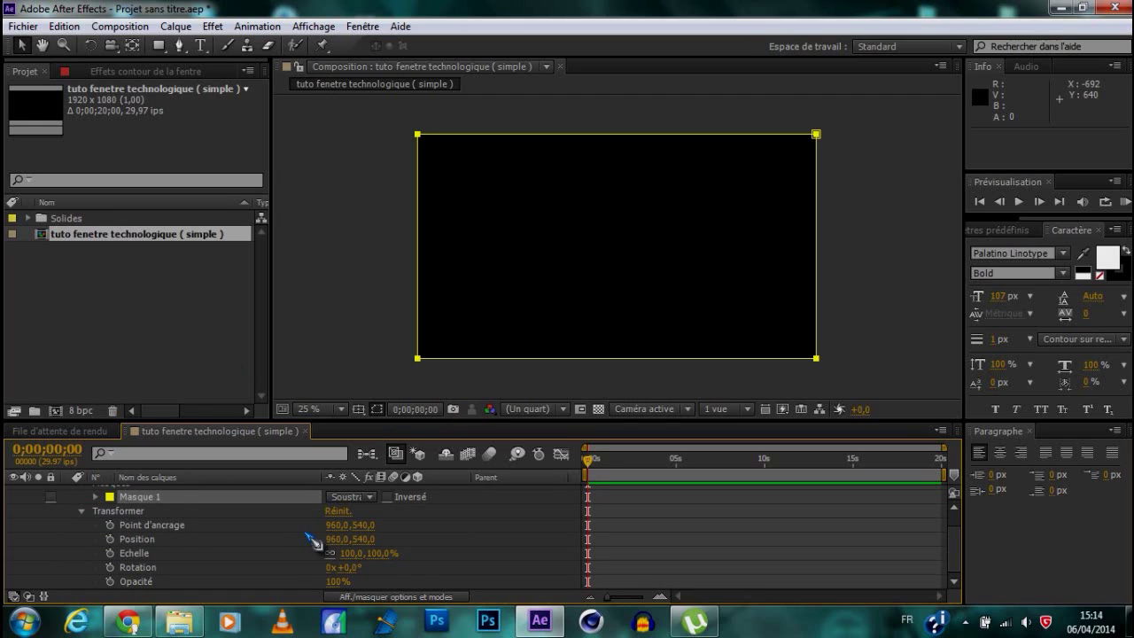
pyautogui.moveTo(351, 554); pyautogui.dragTo(342, 554)
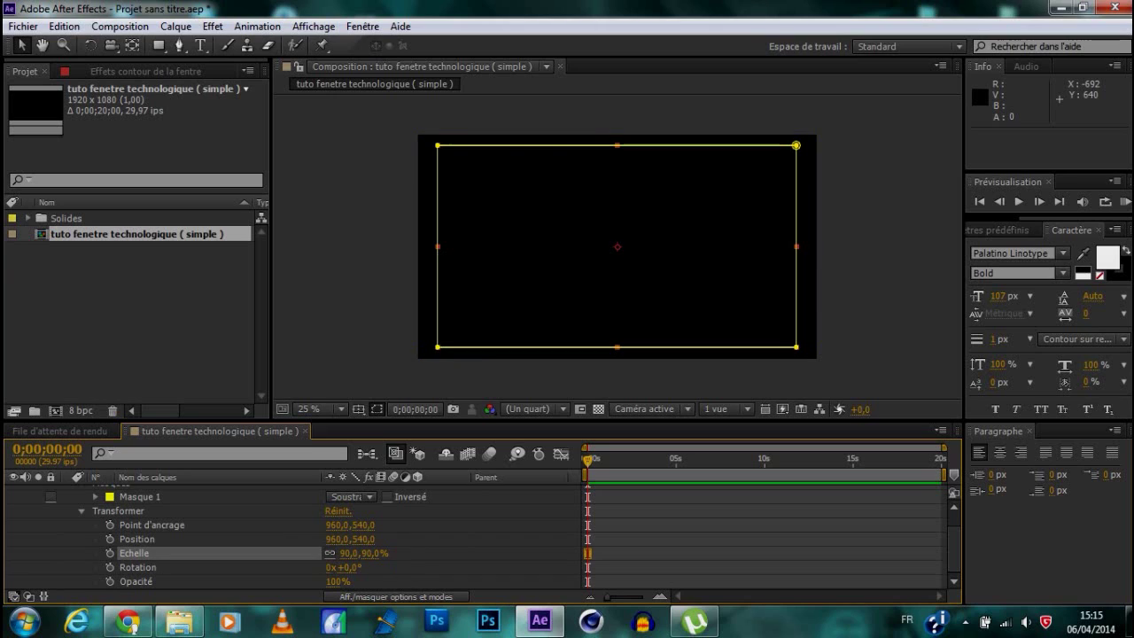
pyautogui.click(371, 552)
pyautogui.write('54')
pyautogui.press('Return')
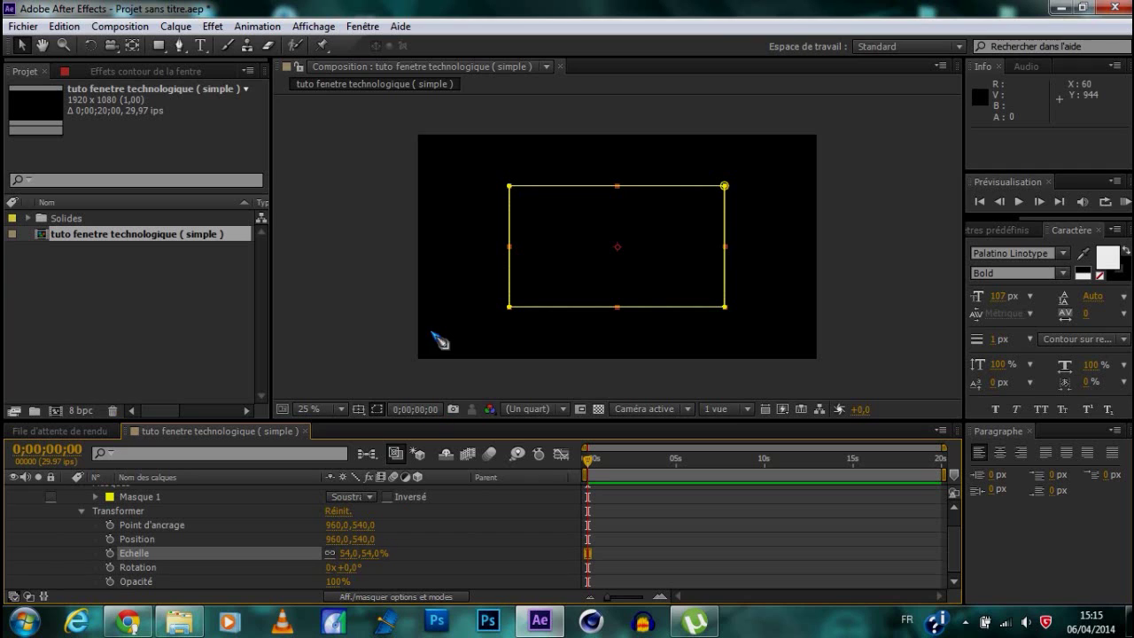
# Step: Set the mask expansion of Masque 1 to -18 pixels to form a thin white frame
pyautogui.click(340, 408)
pyautogui.click(353, 131)
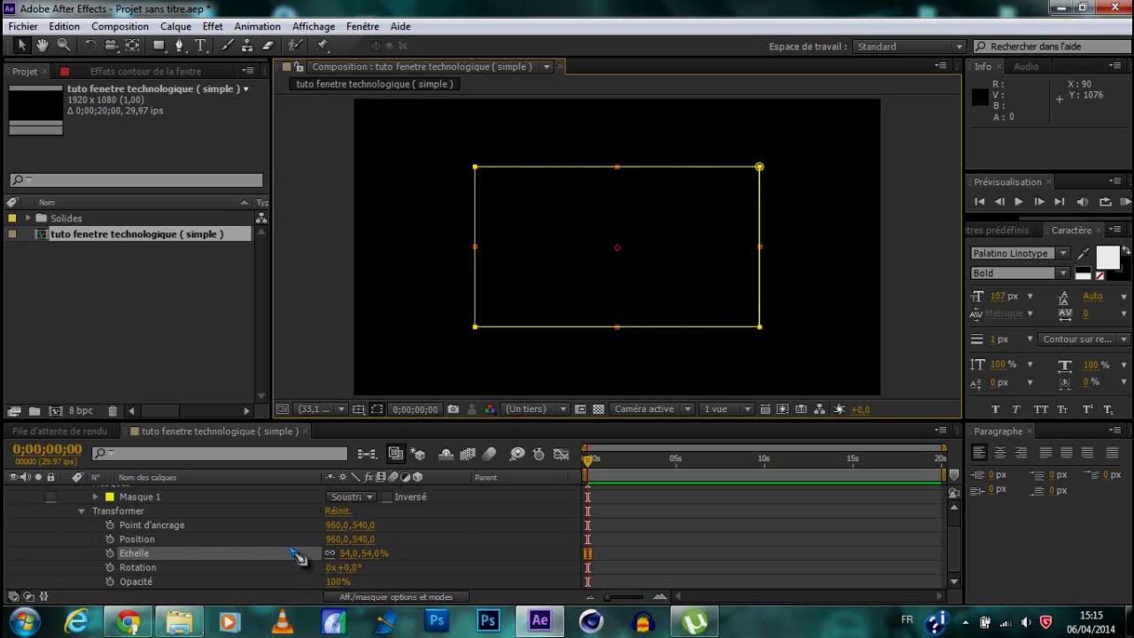
pyautogui.click(82, 512)
pyautogui.click(97, 521)
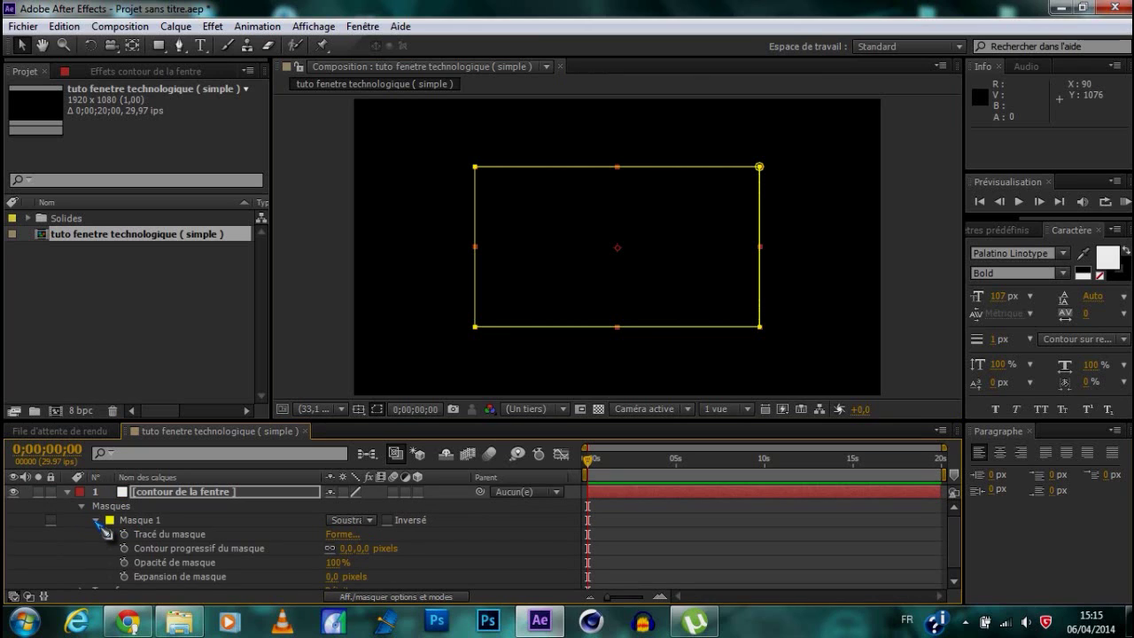
pyautogui.scroll(-1, 387, 568)
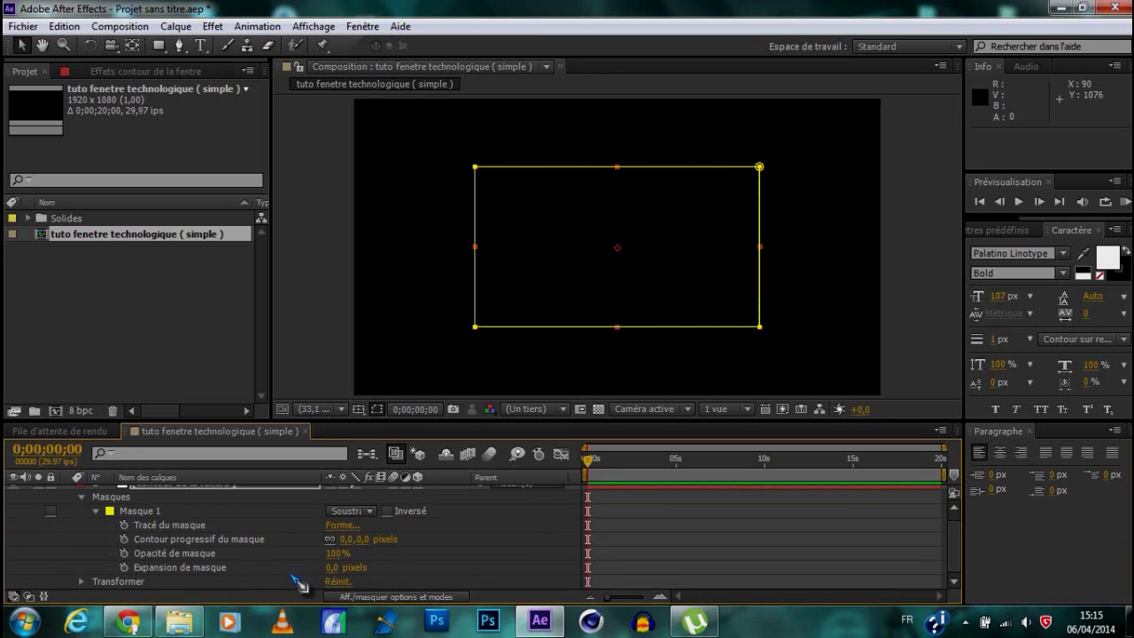
pyautogui.moveTo(332, 567)
pyautogui.mouseDown()
pyautogui.moveTo(348, 567)
pyautogui.moveTo(298, 567)
pyautogui.moveTo(314, 571)
pyautogui.mouseUp()
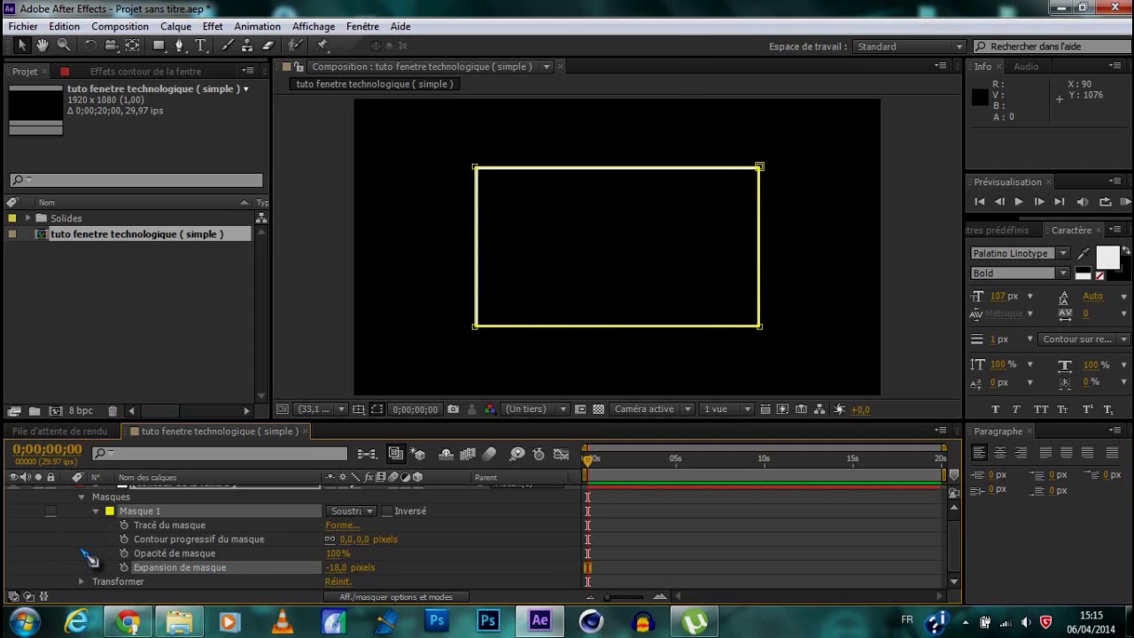
pyautogui.scroll(1, 75, 545)
pyautogui.click(97, 520)
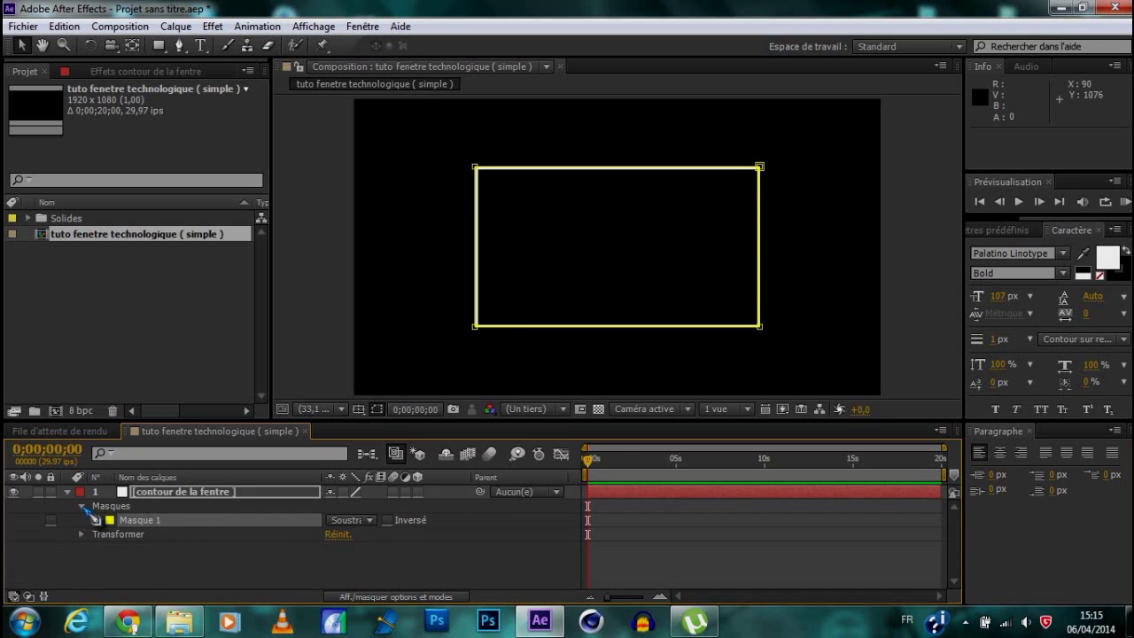
pyautogui.click(82, 506)
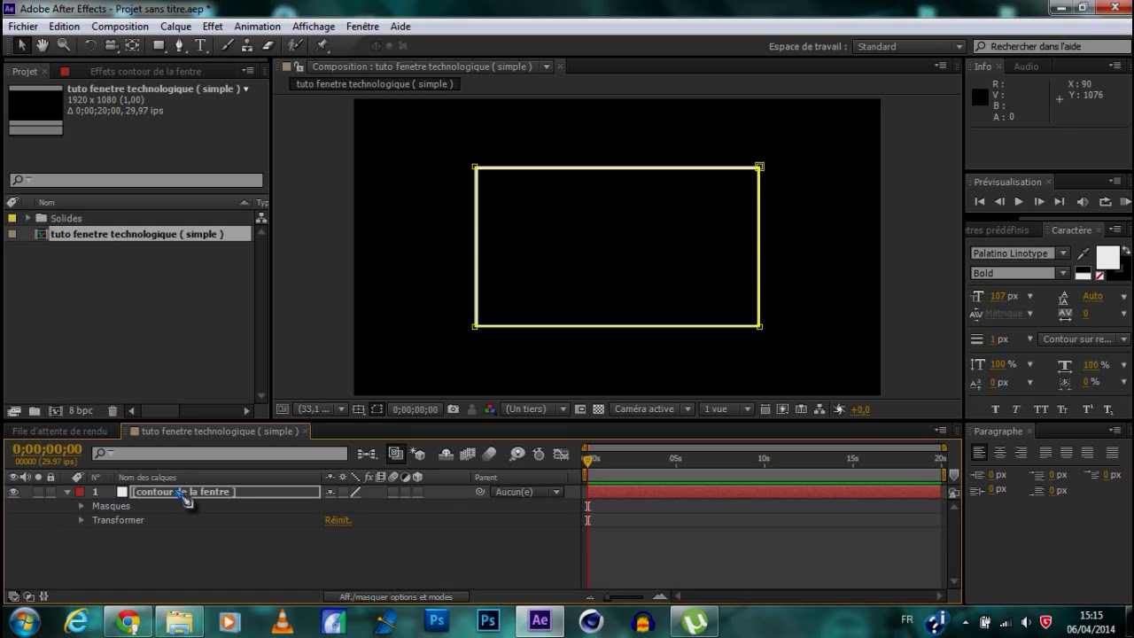
# Step: Duplicate the "contour de la fentre" layer
pyautogui.click(181, 493)
pyautogui.click(68, 494)
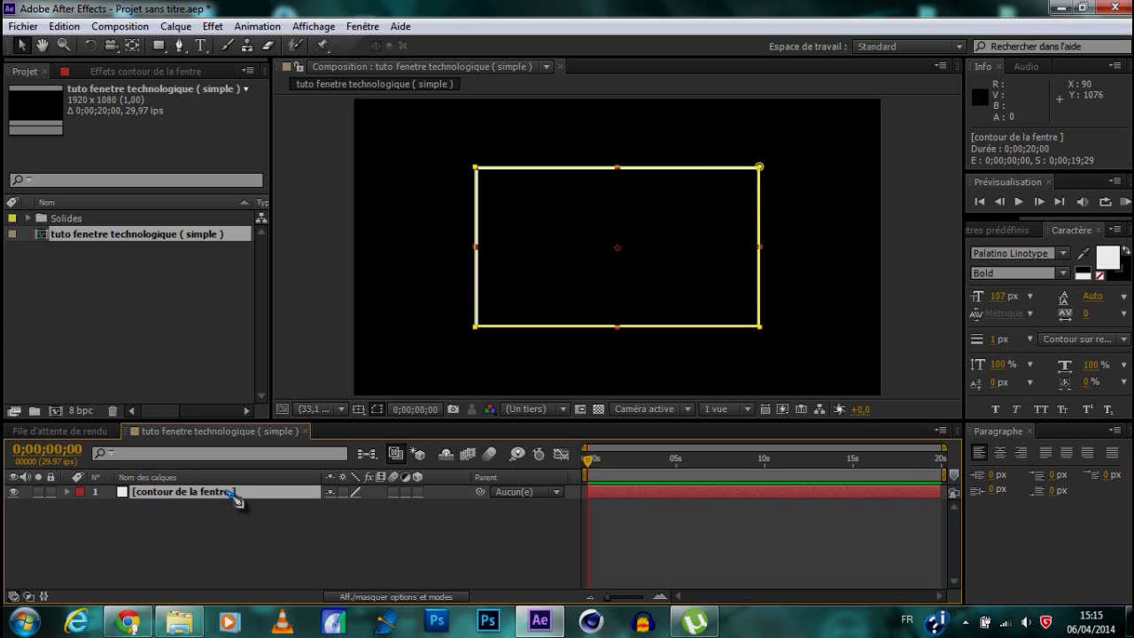
pyautogui.hotkey('ctrl', 'd')
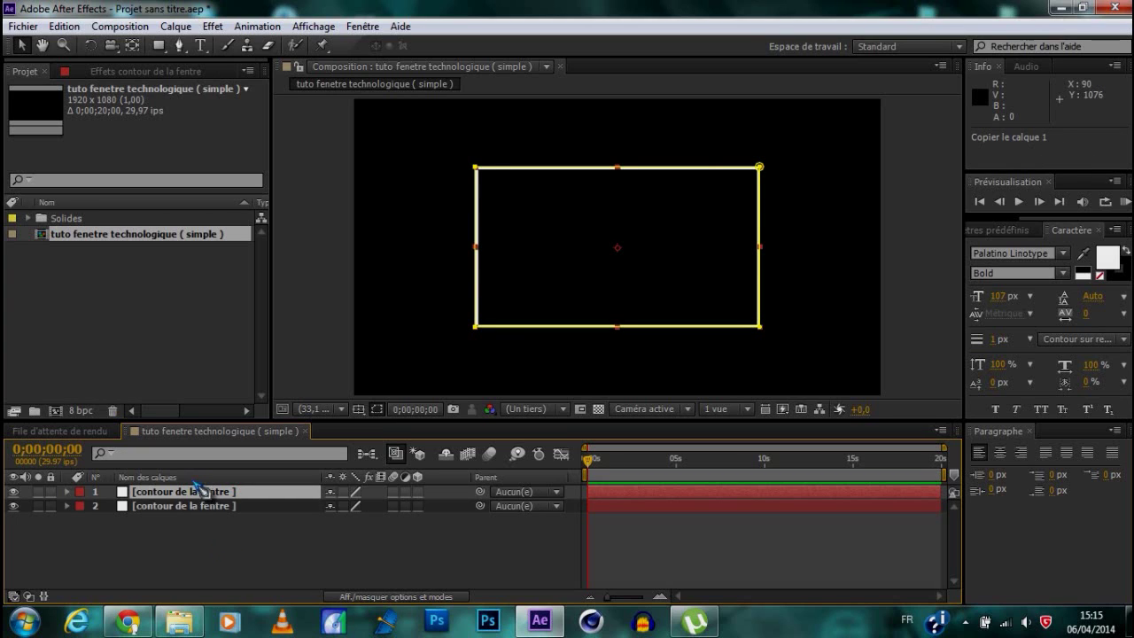
pyautogui.moveTo(207, 494); pyautogui.dragTo(240, 517)
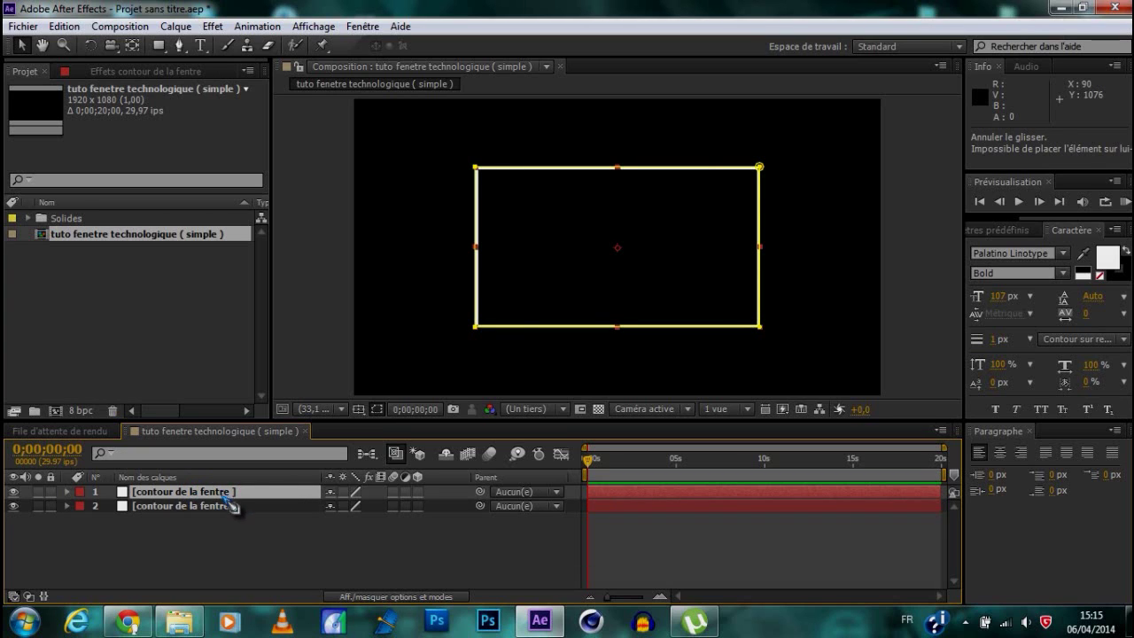
pyautogui.click(232, 525)
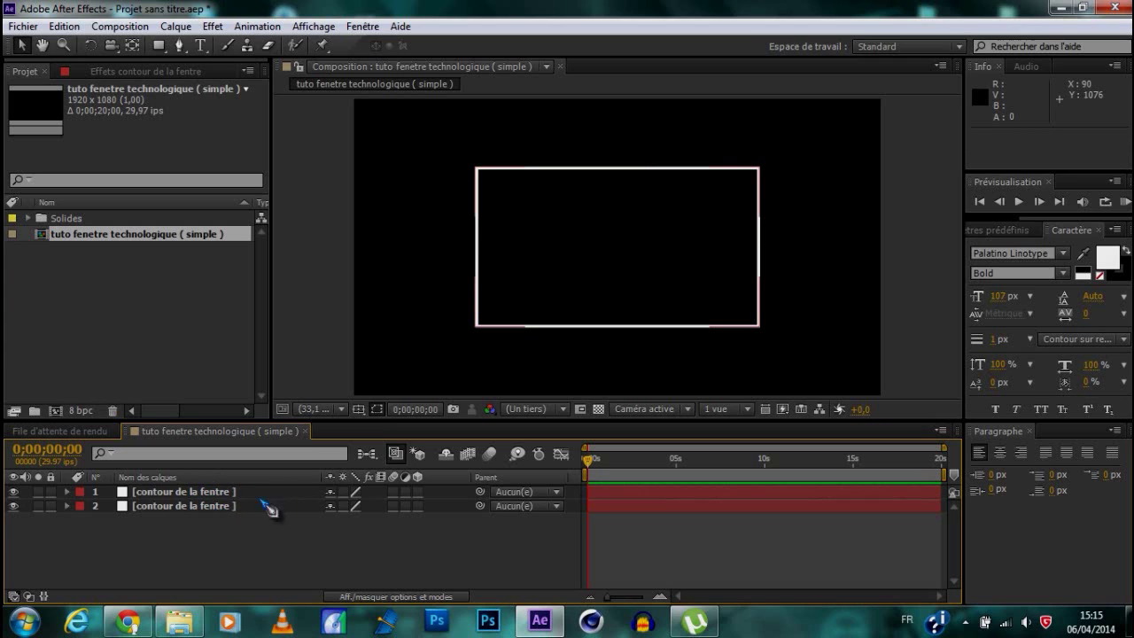
pyautogui.click(192, 511)
pyautogui.doubleClick(189, 509)
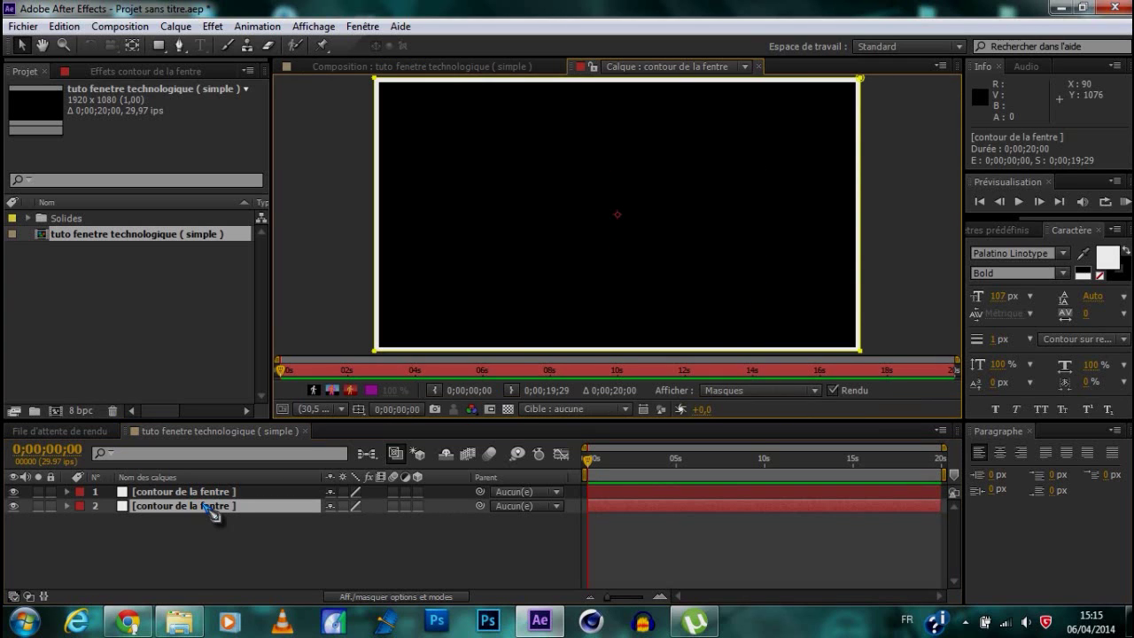
pyautogui.click(761, 69)
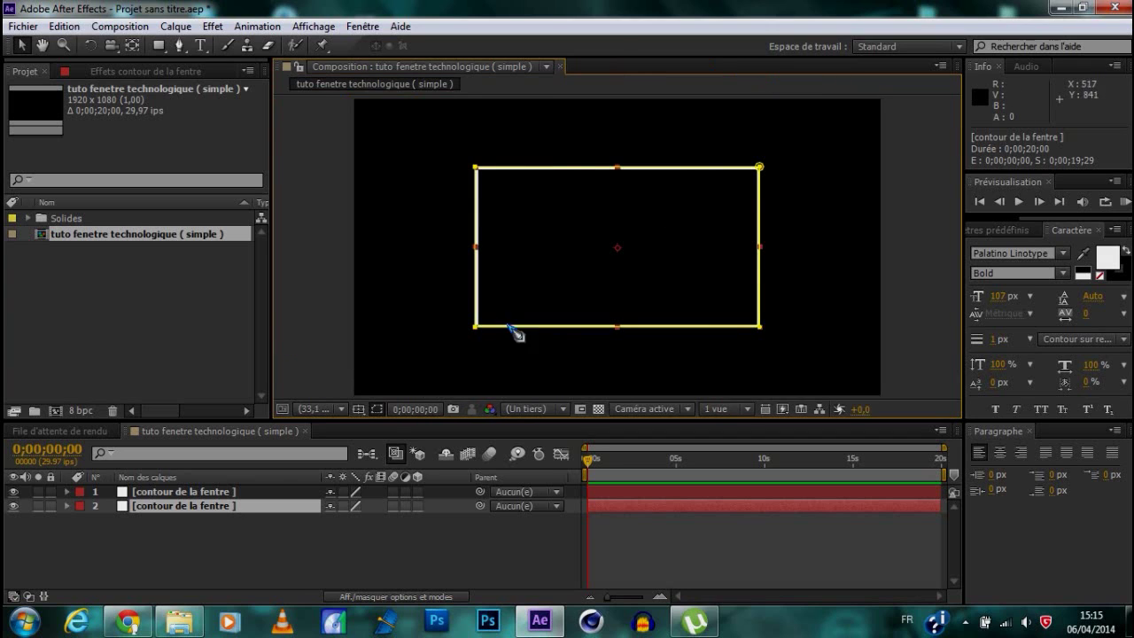
# Step: Rename the lower of the two frame layers "contour de la fentre flou"
pyautogui.rightClick(206, 508)
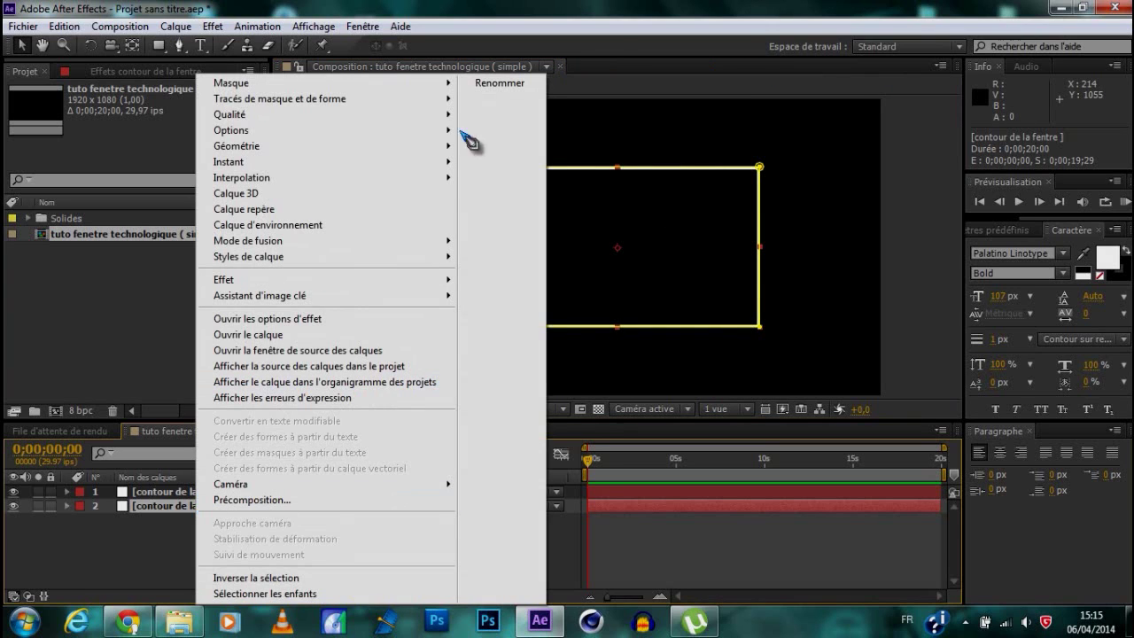
pyautogui.click(500, 85)
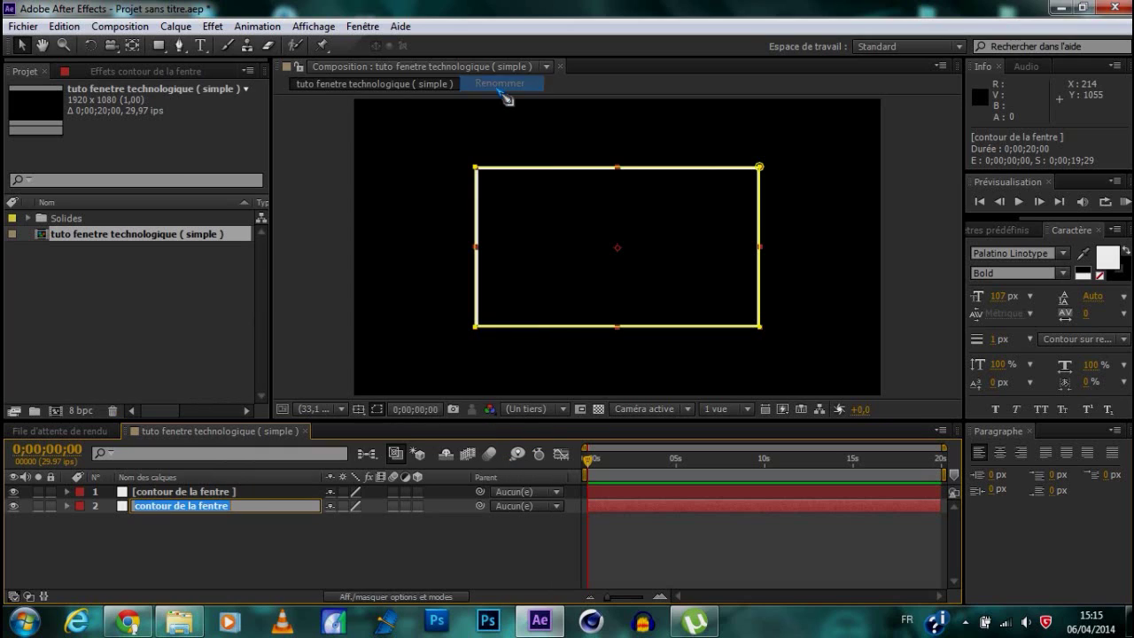
pyautogui.press('End')
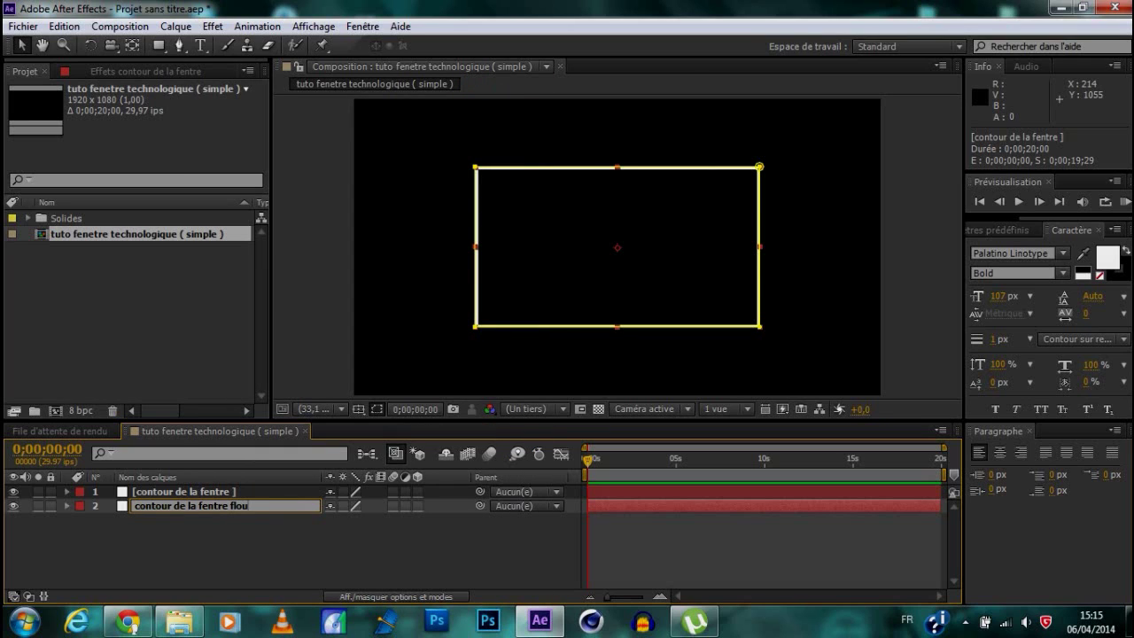
pyautogui.press('Return')
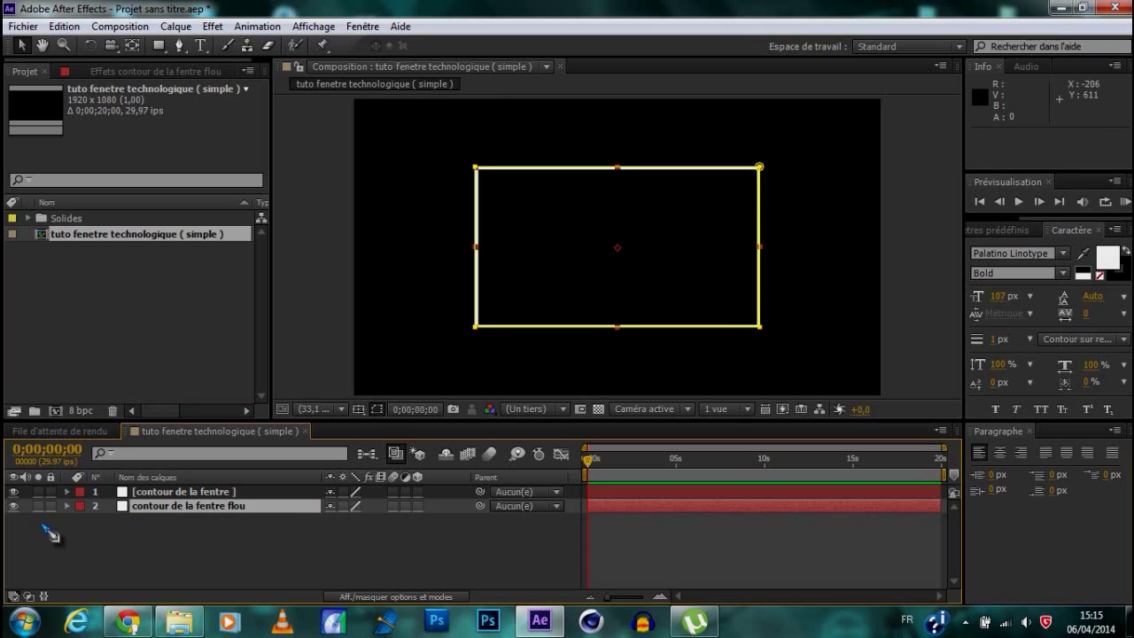
# Step: Set the mask expansion of Masque 1 on the "contour de la fentre flou" layer to 0 pixels
pyautogui.press('m')
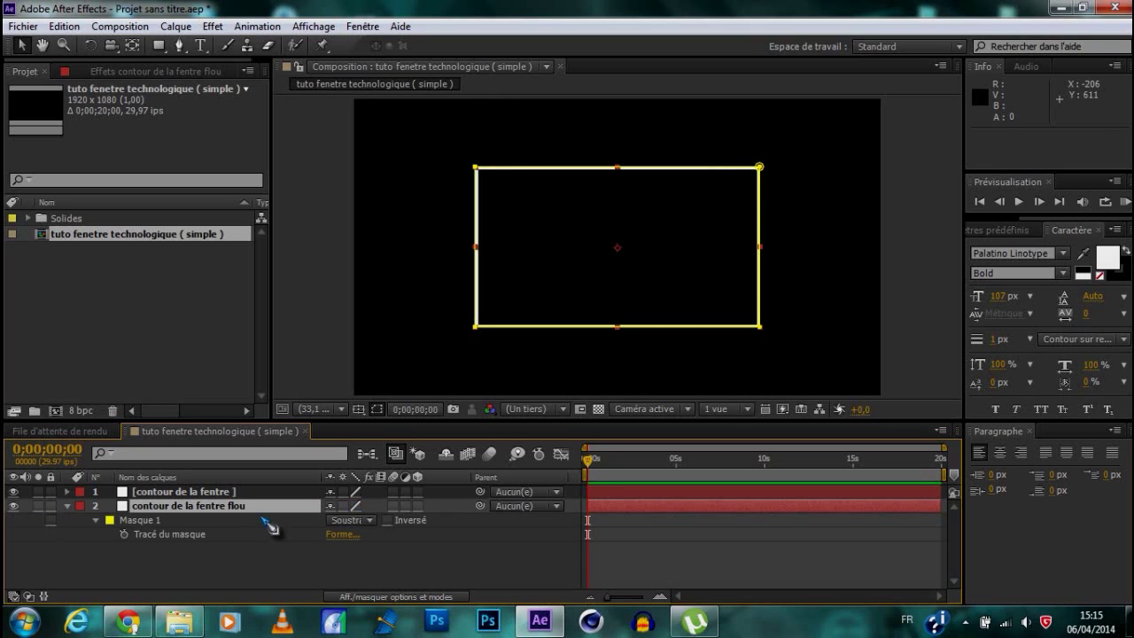
pyautogui.click(96, 521)
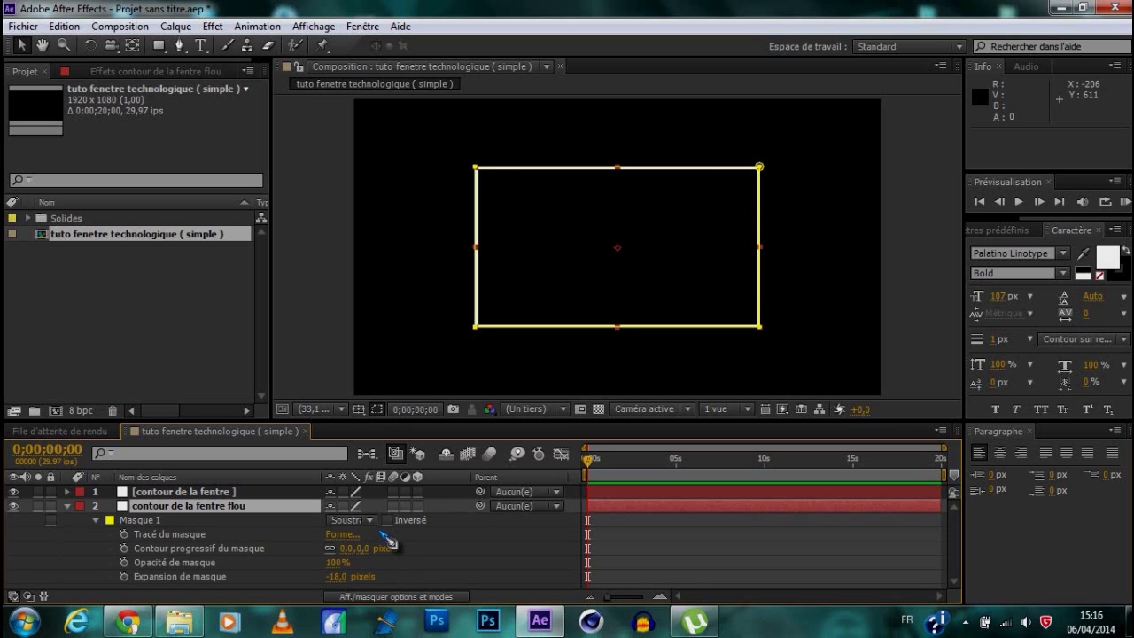
pyautogui.click(337, 577)
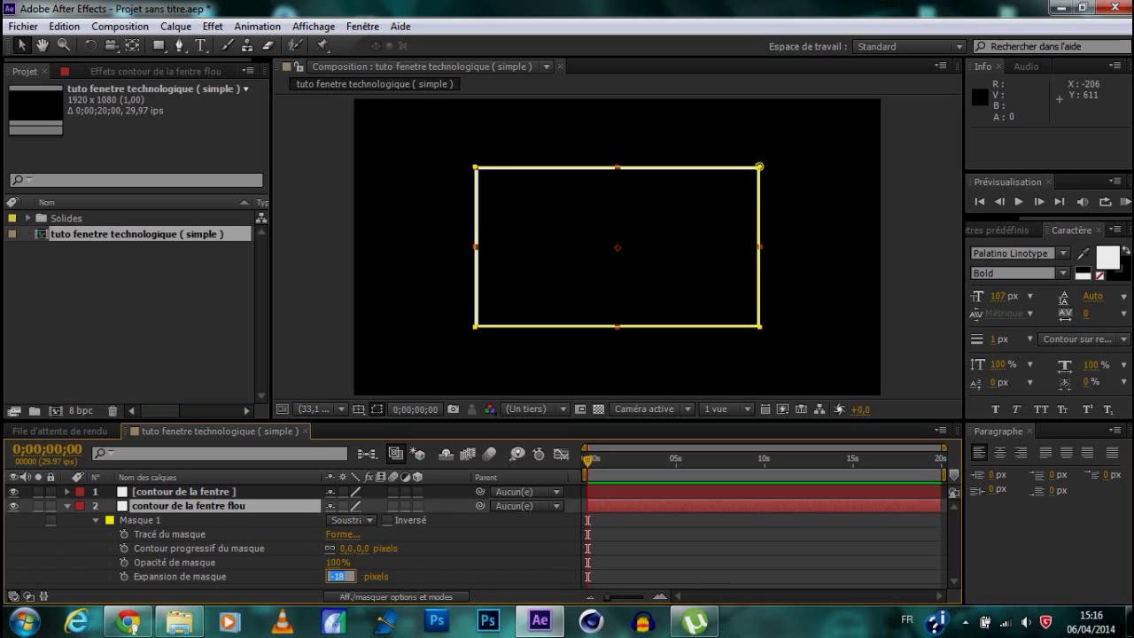
pyautogui.moveTo(343, 549); pyautogui.dragTo(405, 577)
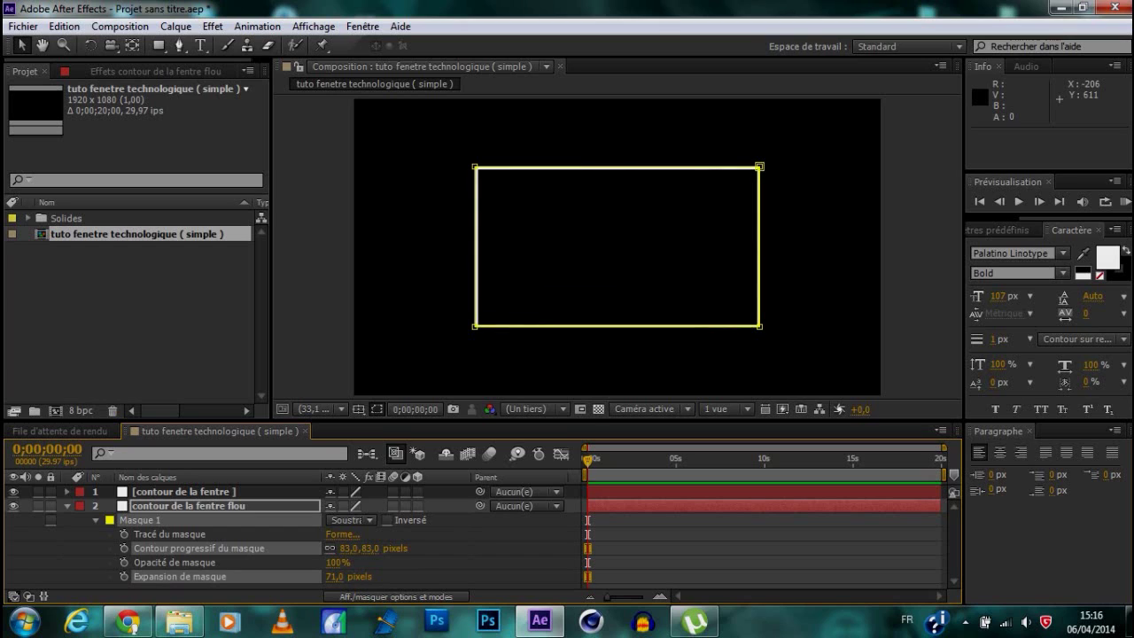
pyautogui.click(334, 577)
pyautogui.write('0')
pyautogui.press('Return')
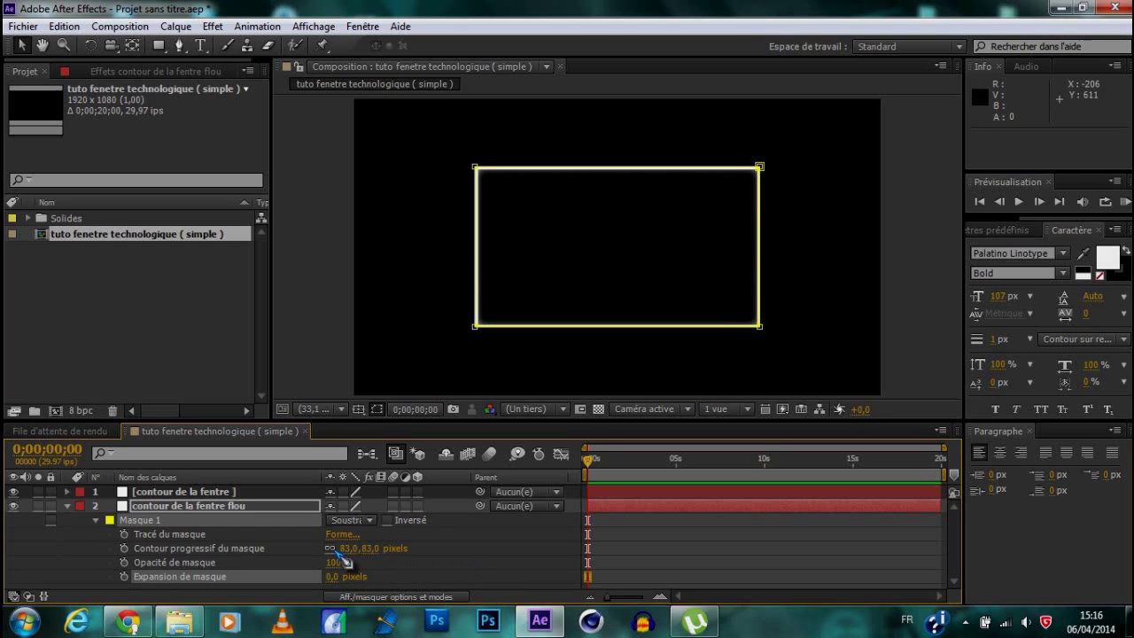
# Step: Set the mask feather of Masque 1 on the "contour de la fentre flou" layer to 215 pixels
pyautogui.moveTo(353, 549); pyautogui.dragTo(405, 549)
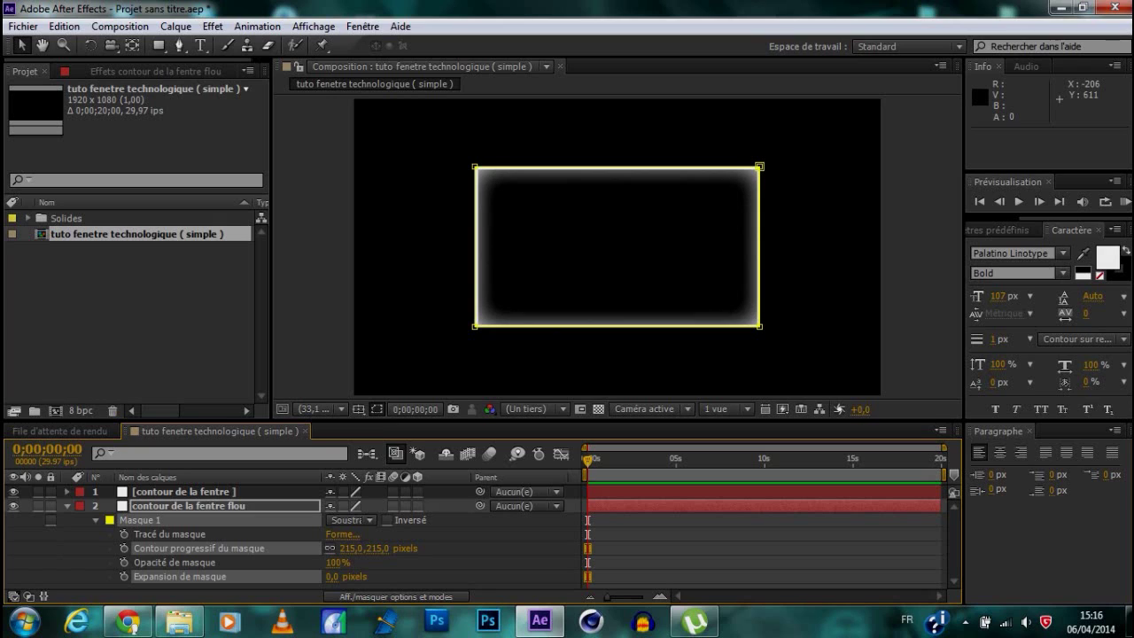
pyautogui.click(491, 551)
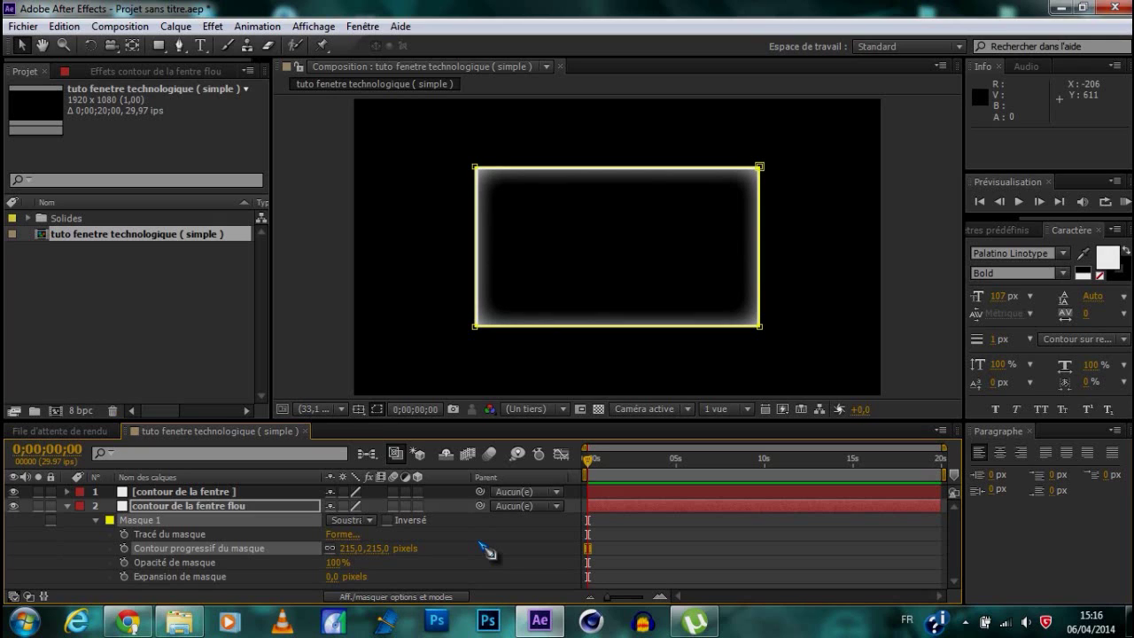
pyautogui.click(97, 521)
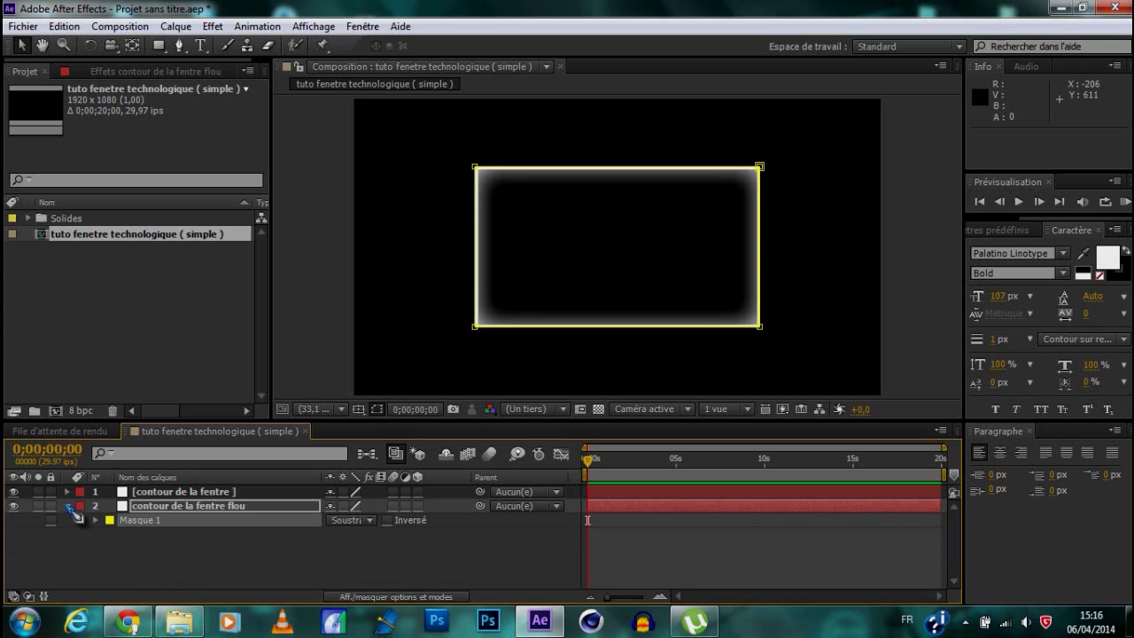
pyautogui.click(69, 506)
pyautogui.click(132, 551)
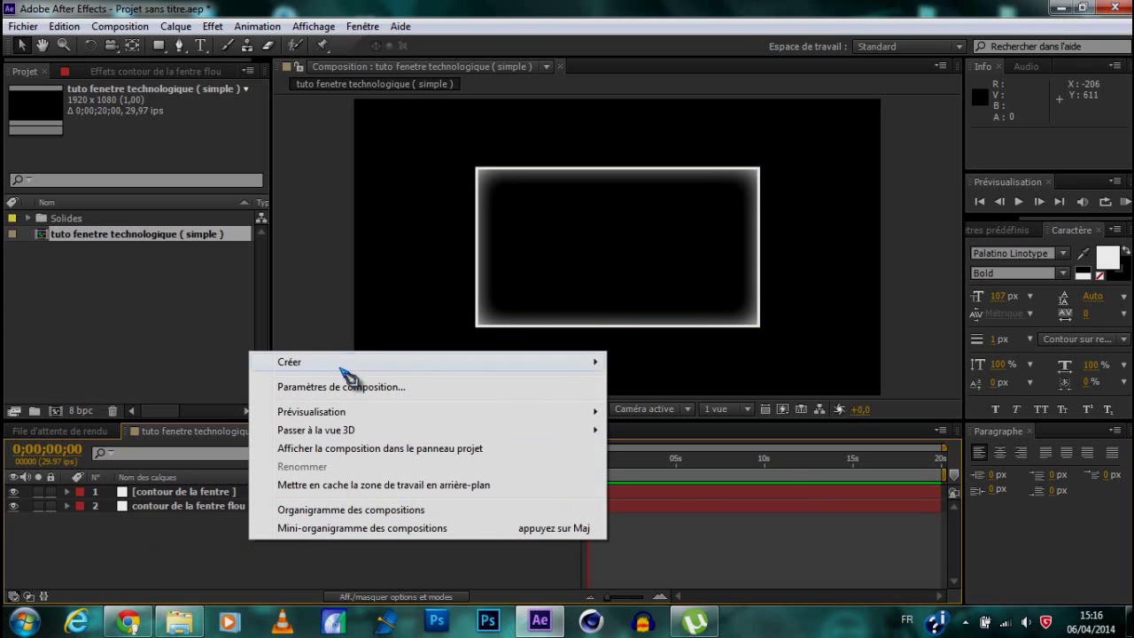
# Step: Create another copy of the "contour de la fentre" layer in the composition
pyautogui.moveTo(343, 367)
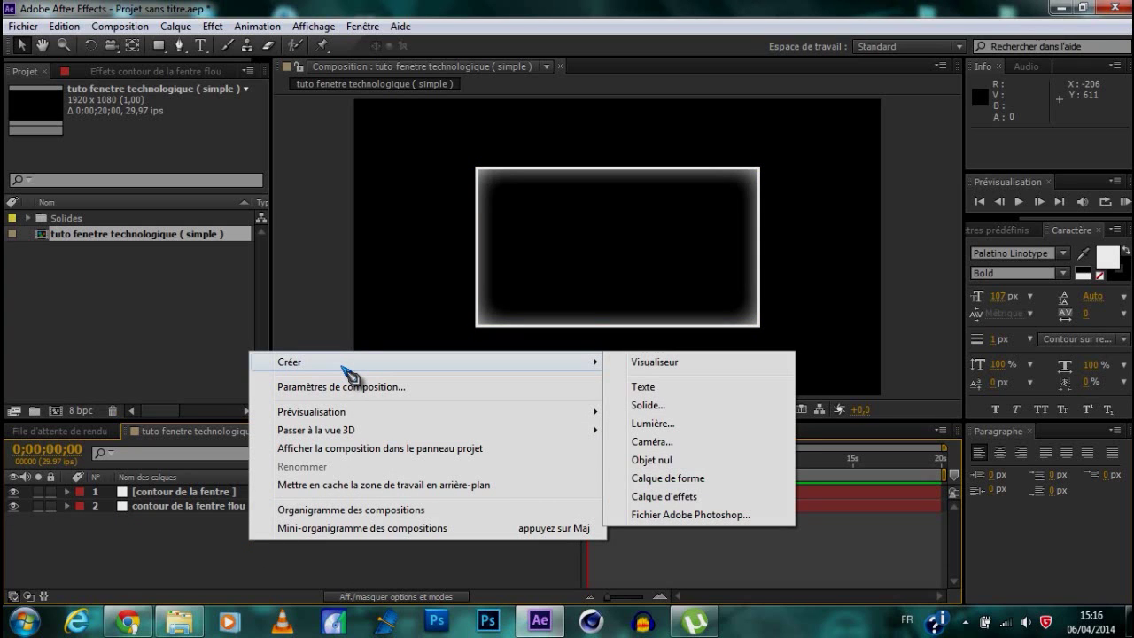
pyautogui.click(164, 535)
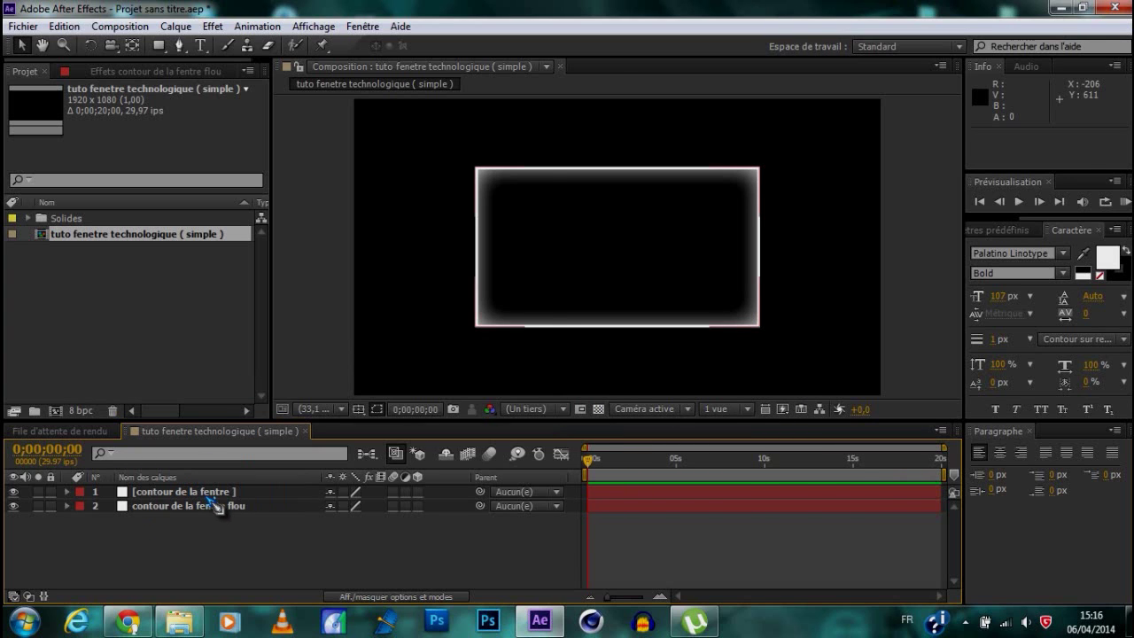
pyautogui.click(196, 493)
pyautogui.rightClick(197, 493)
pyautogui.click(190, 498)
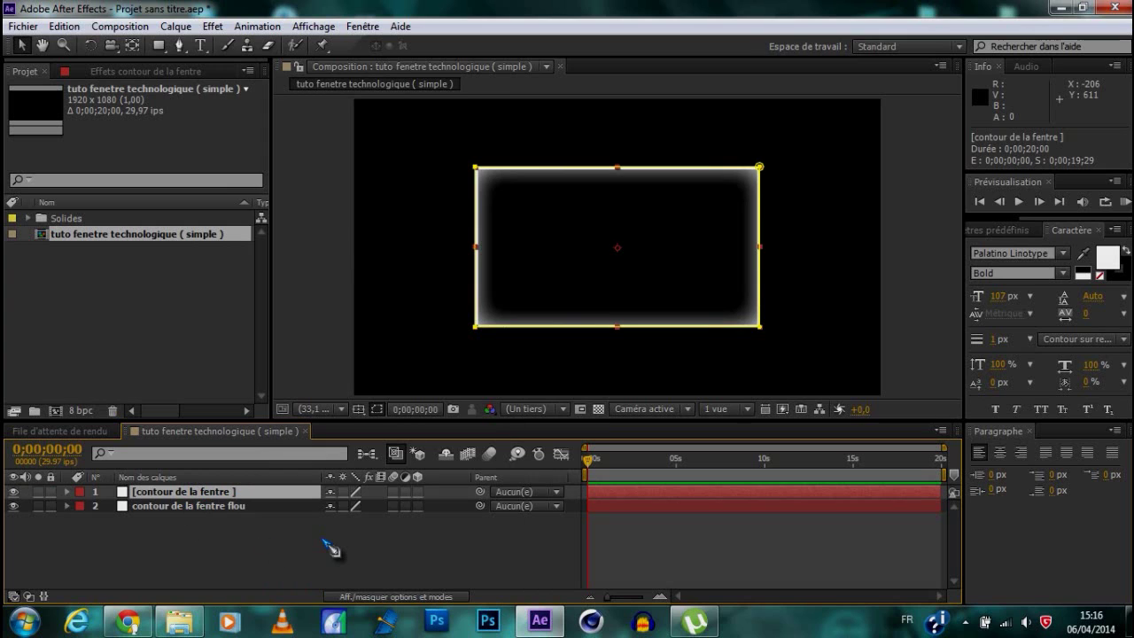
pyautogui.hotkey('ctrl', 'c')
pyautogui.hotkey('ctrl', 'v')
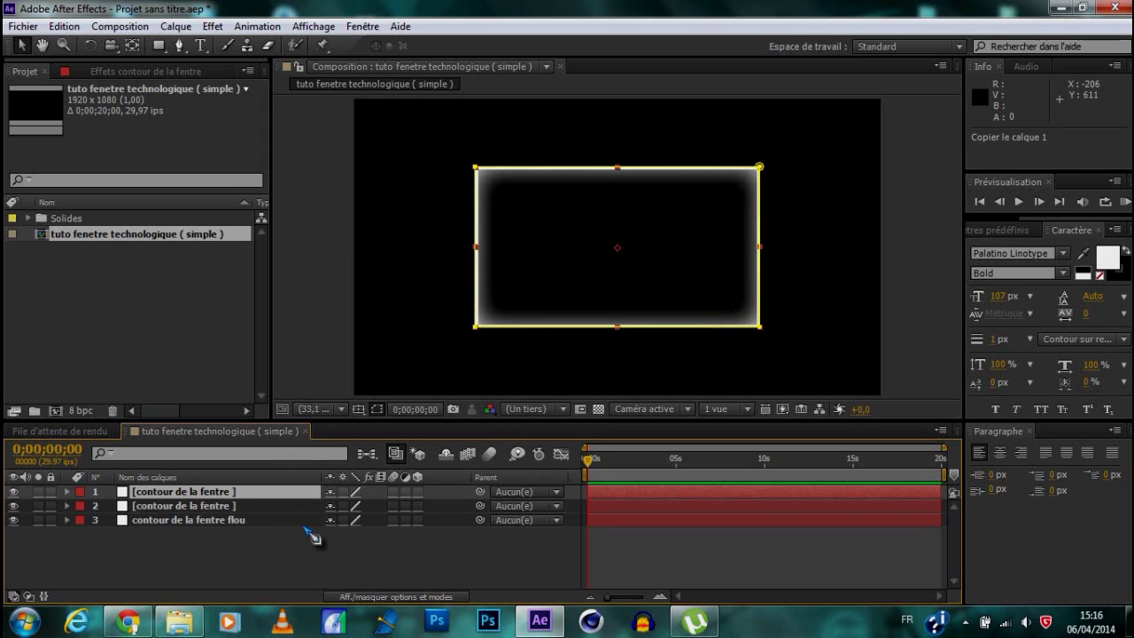
pyautogui.click(64, 26)
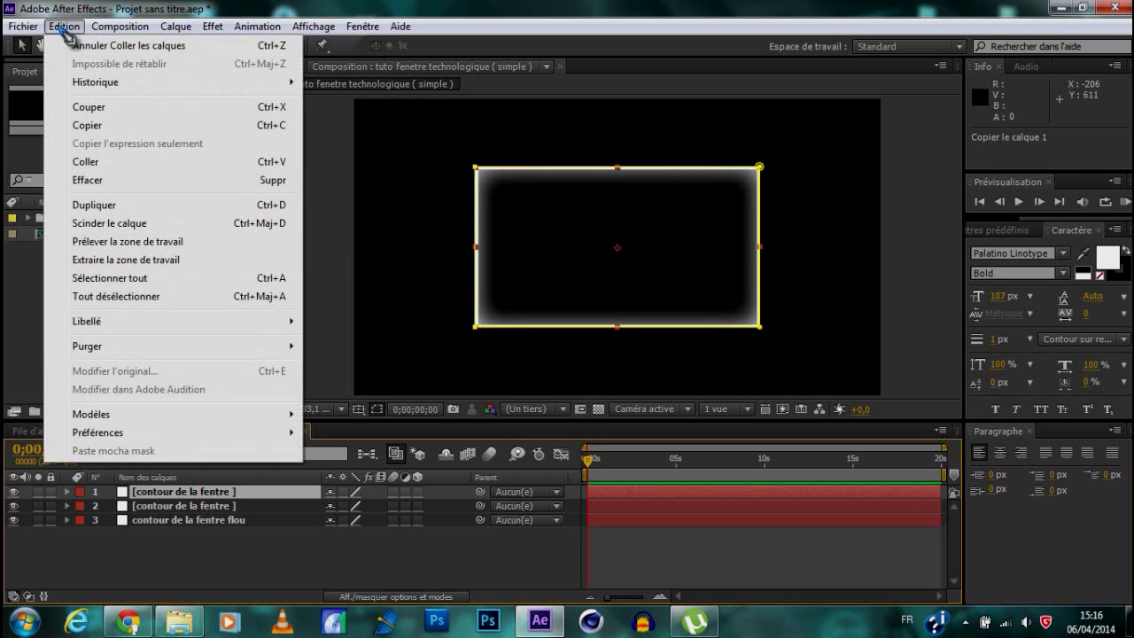
pyautogui.click(254, 557)
# Step: Move the lower "contour de la fentre" layer beneath the "contour de la fentre flou" layer and rename it "grille"
pyautogui.click(232, 491)
pyautogui.rightClick(229, 493)
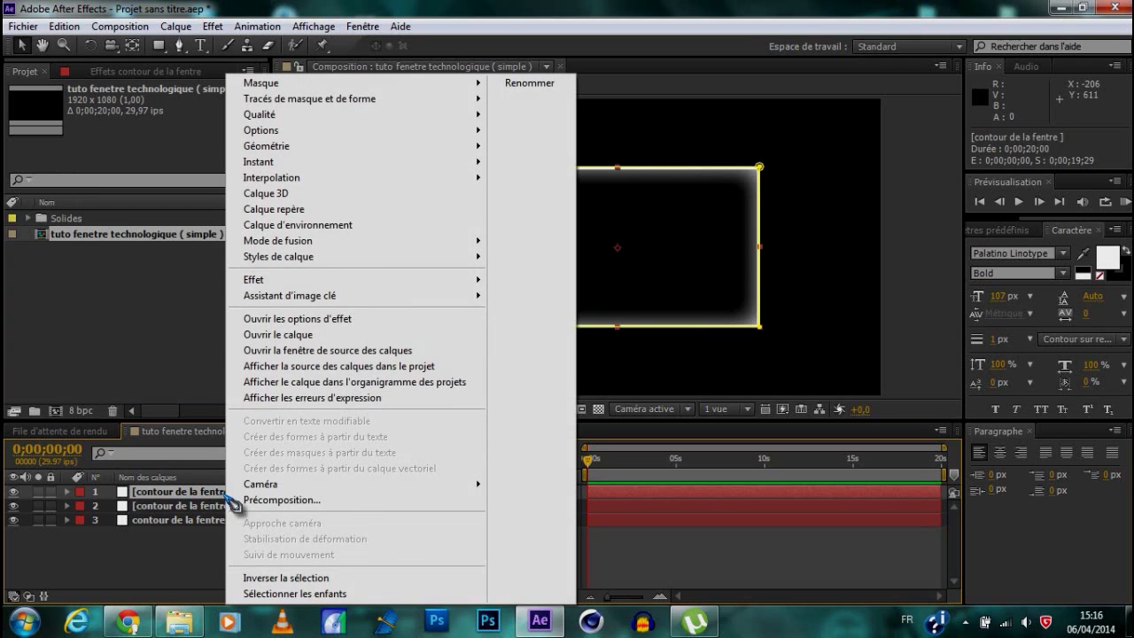
pyautogui.click(218, 506)
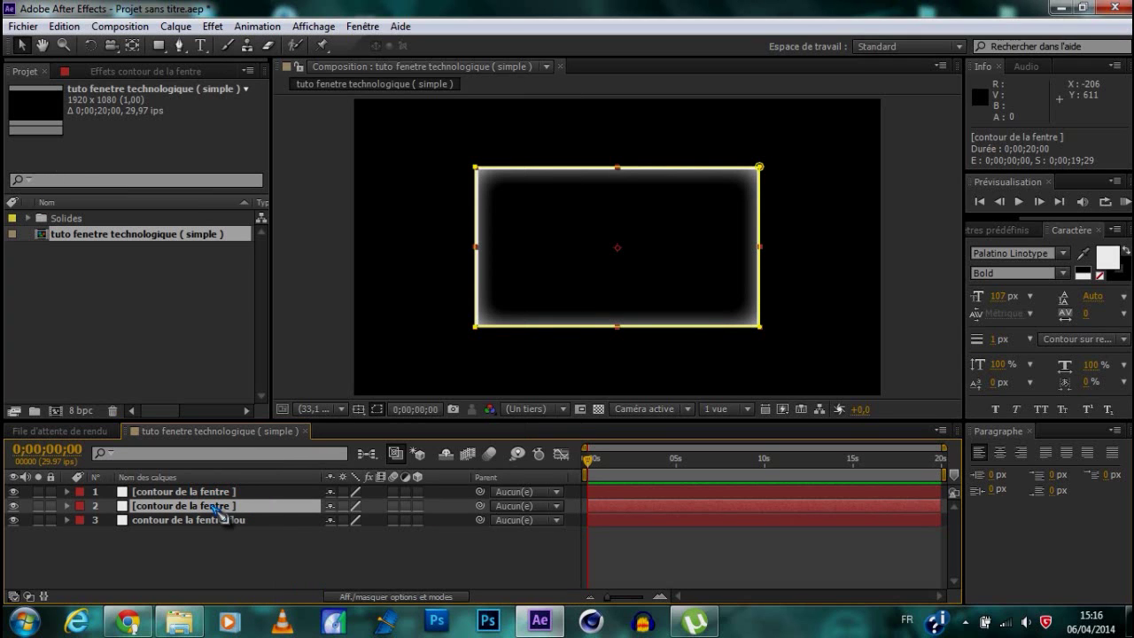
pyautogui.moveTo(214, 507); pyautogui.dragTo(216, 535)
pyautogui.rightClick(219, 524)
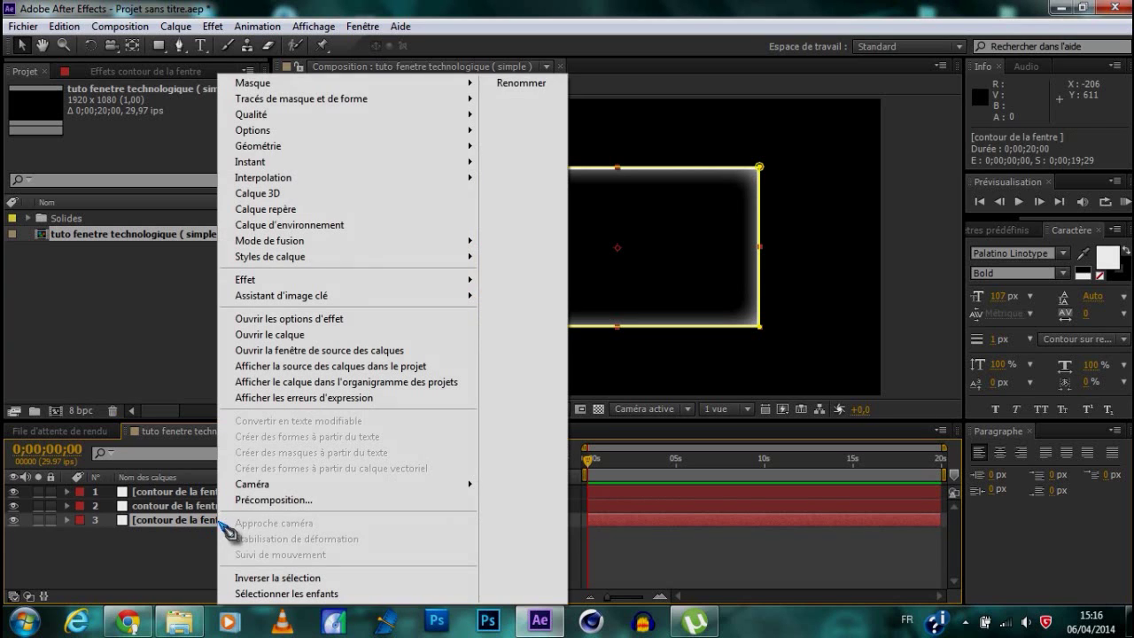
pyautogui.click(514, 84)
pyautogui.write('grille')
pyautogui.press('Return')
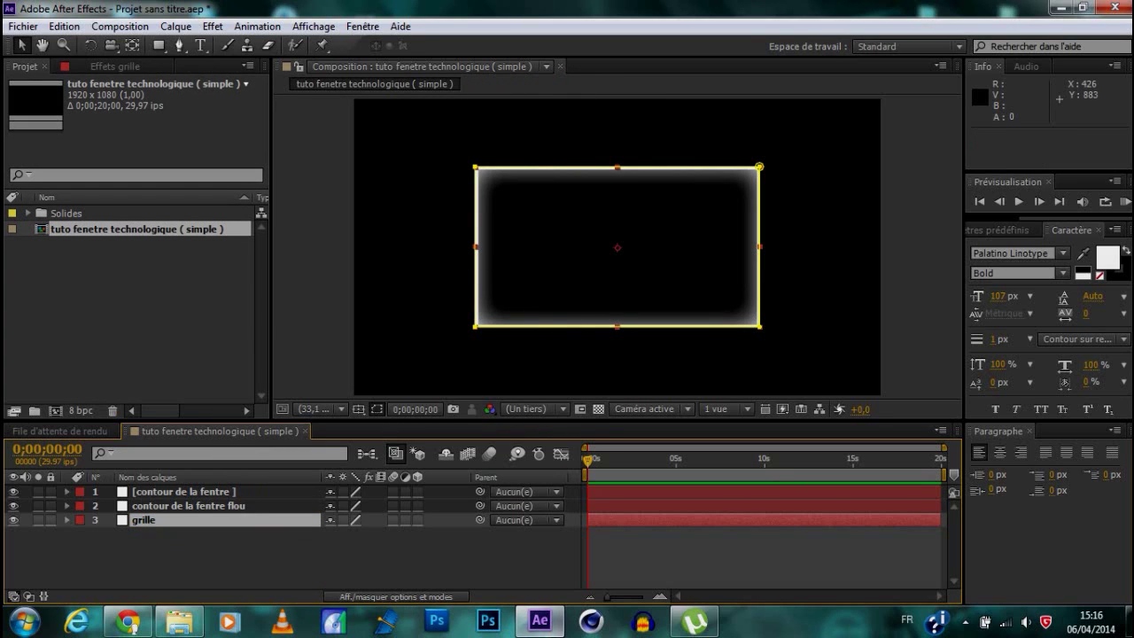
# Step: Delete the masks from the "grille" layer so that it is a full solid
pyautogui.click(67, 521)
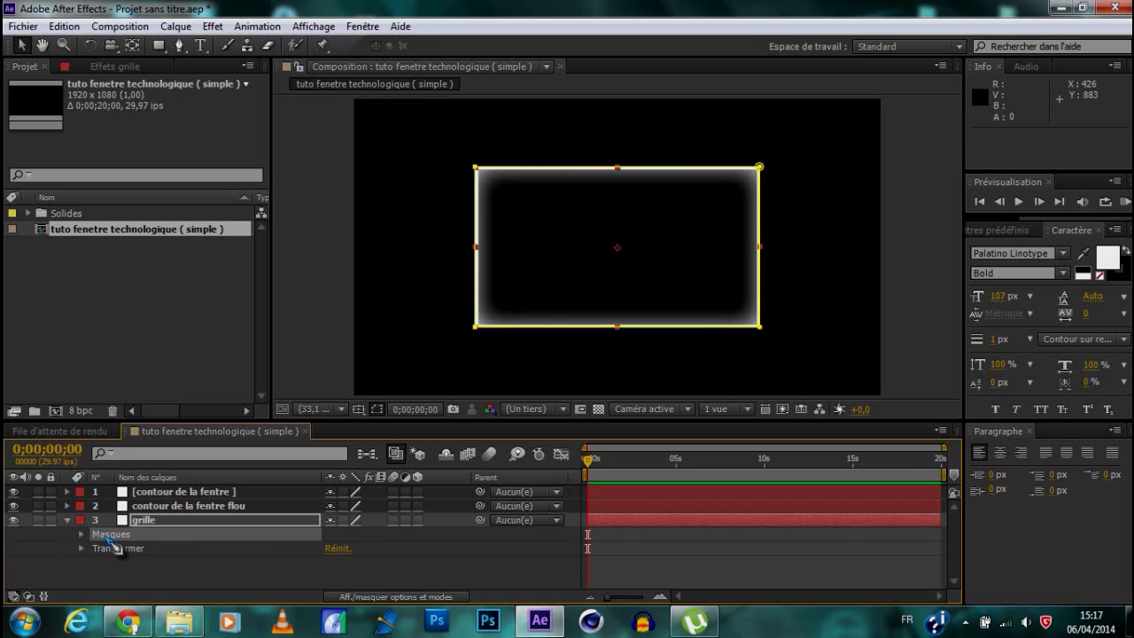
pyautogui.click(108, 535)
pyautogui.press('Delete')
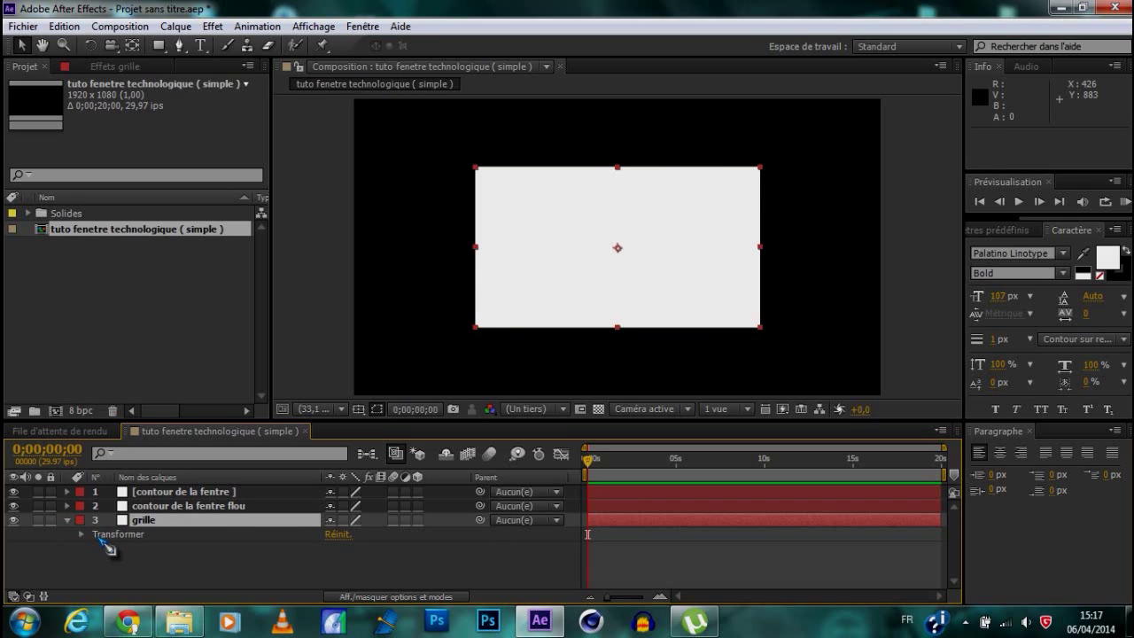
pyautogui.click(68, 521)
pyautogui.click(150, 541)
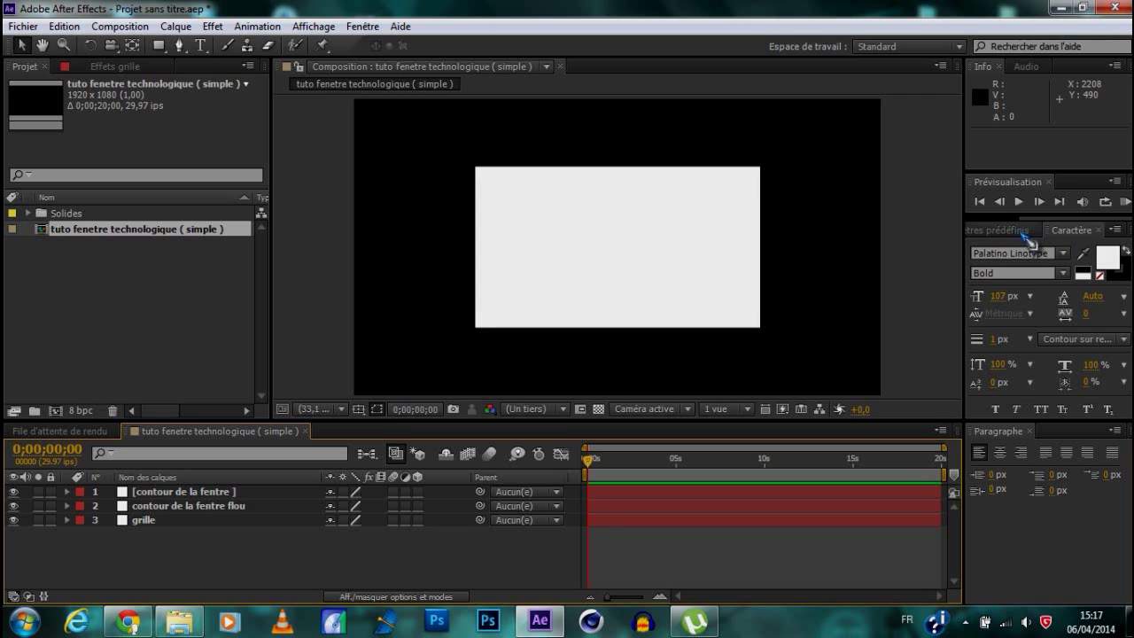
# Step: Search the effects for "grille" and apply the Grille generation effect to the "grille" layer
pyautogui.click(993, 238)
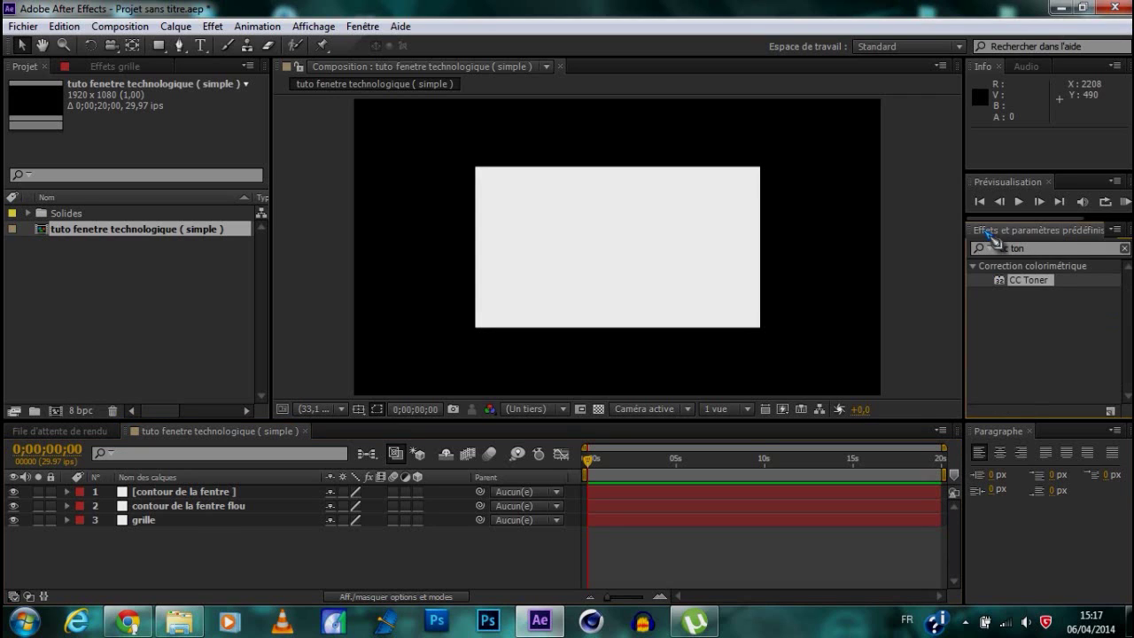
pyautogui.click(1063, 248)
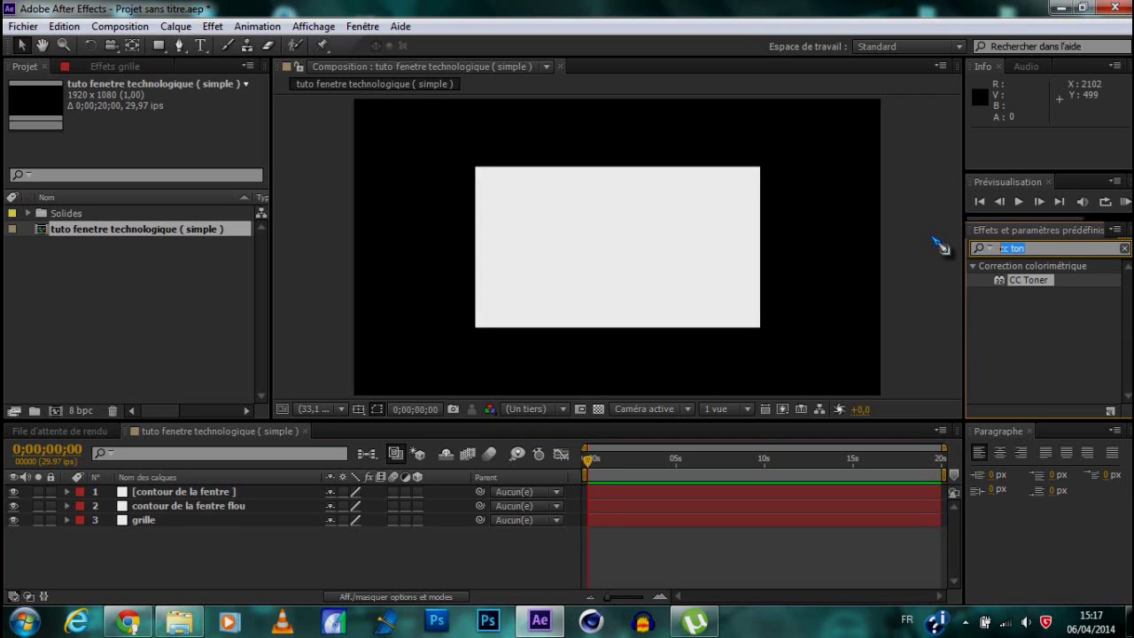
pyautogui.write('grille')
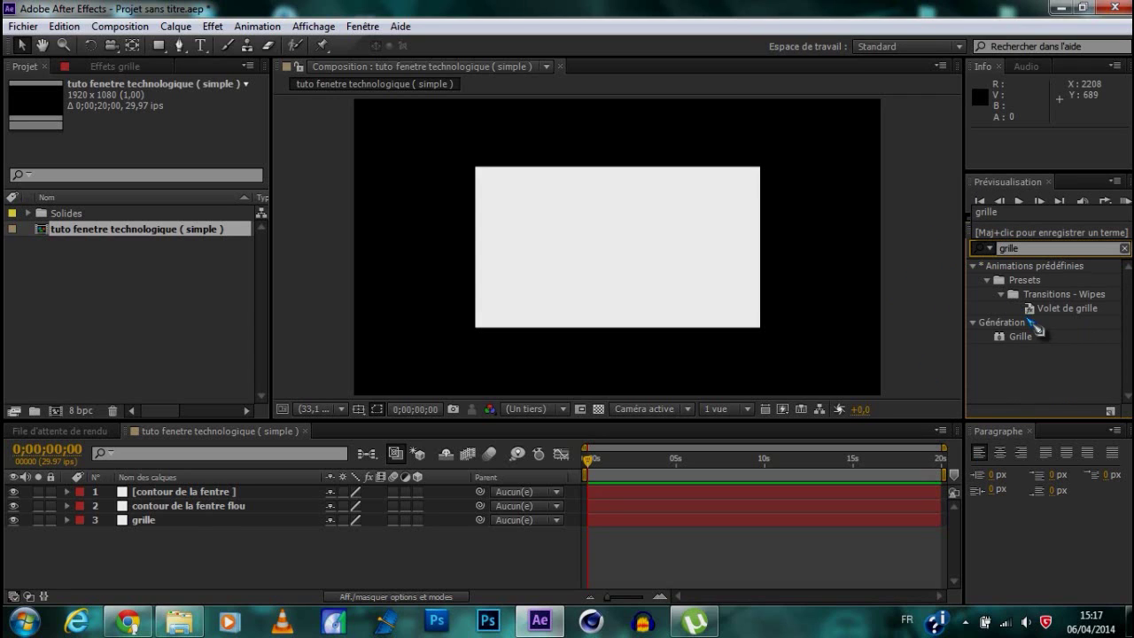
pyautogui.moveTo(1032, 344); pyautogui.dragTo(165, 524)
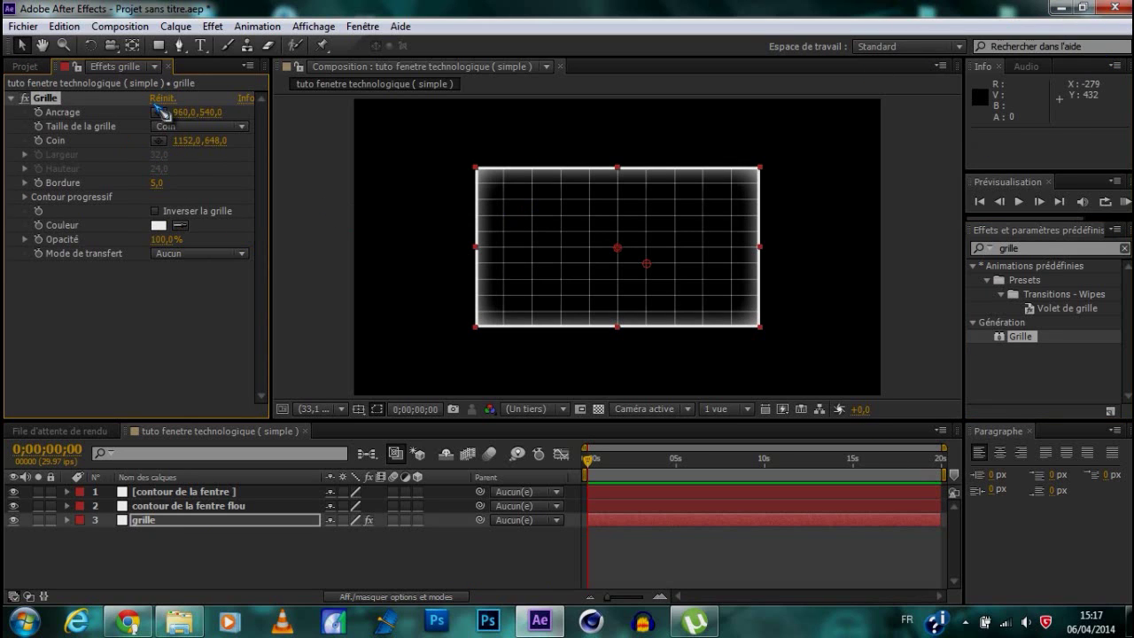
# Step: Tighten the grid by setting the Grille effect's anchor to 1123, 622, and set its border to 5
pyautogui.moveTo(209, 113); pyautogui.dragTo(282, 112)
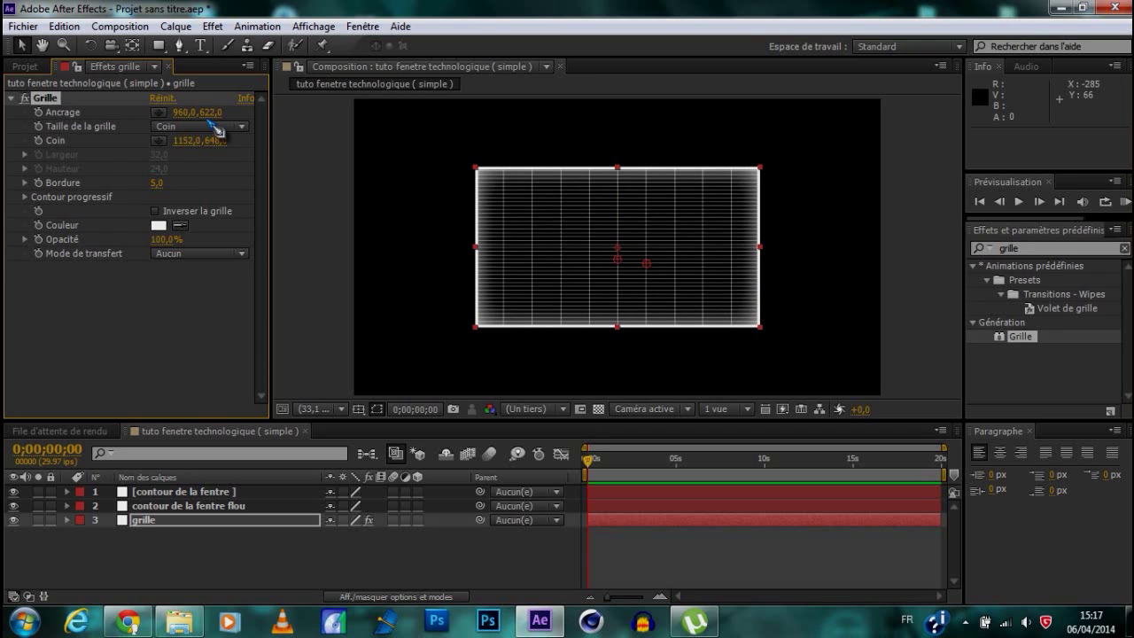
pyautogui.moveTo(183, 112); pyautogui.dragTo(333, 131)
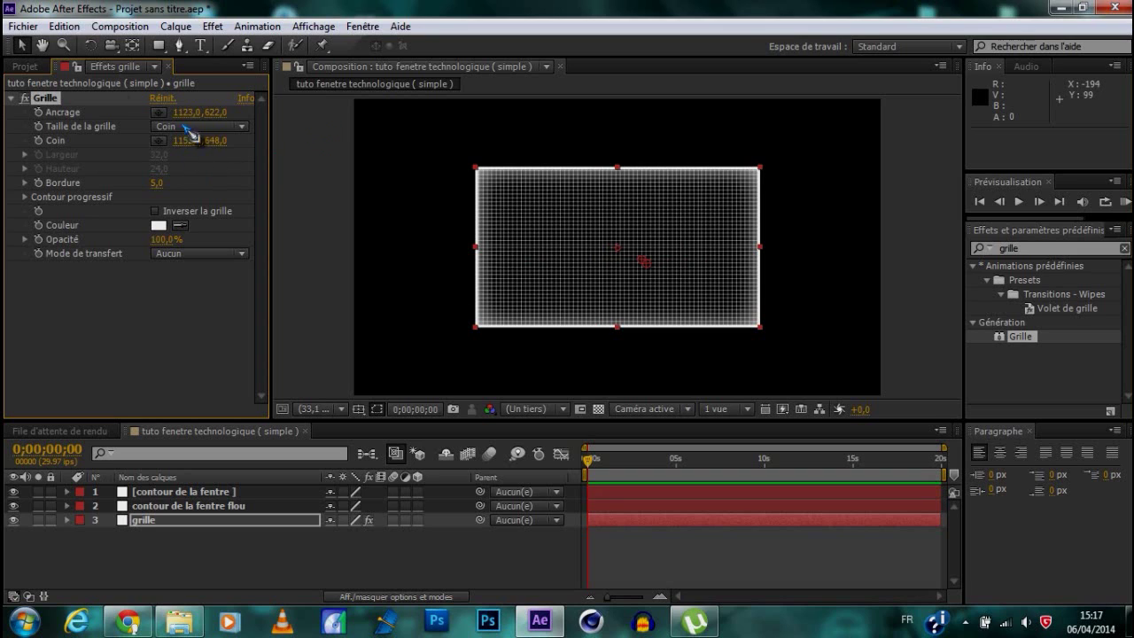
pyautogui.moveTo(156, 182)
pyautogui.mouseDown()
pyautogui.moveTo(177, 182)
pyautogui.moveTo(158, 194)
pyautogui.mouseUp()
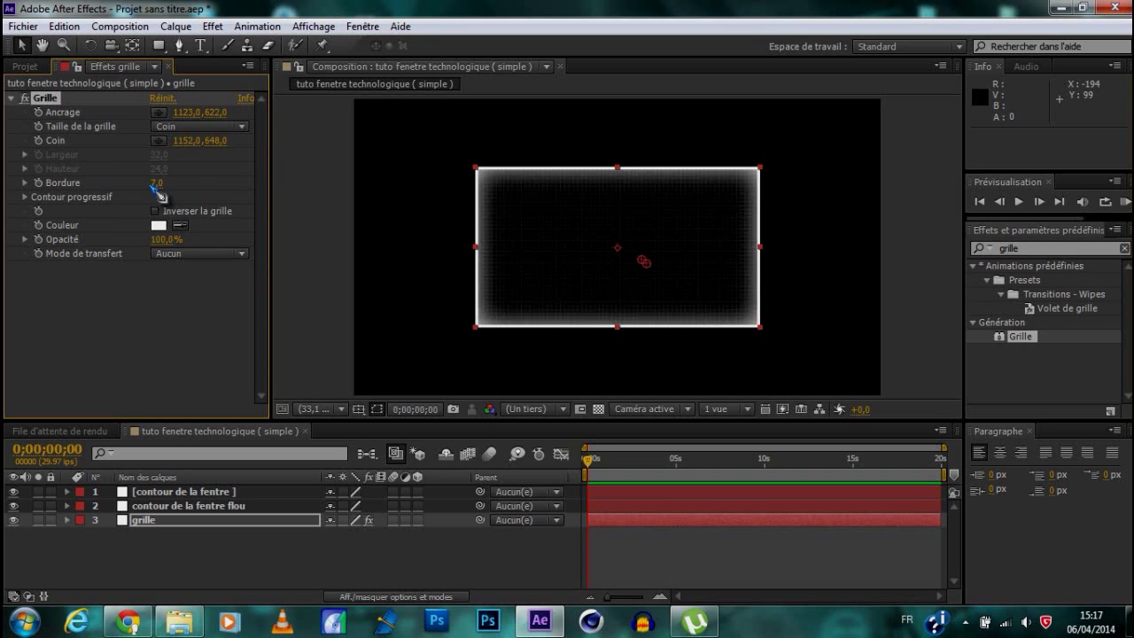
pyautogui.click(156, 184)
pyautogui.write('5')
pyautogui.press('Return')
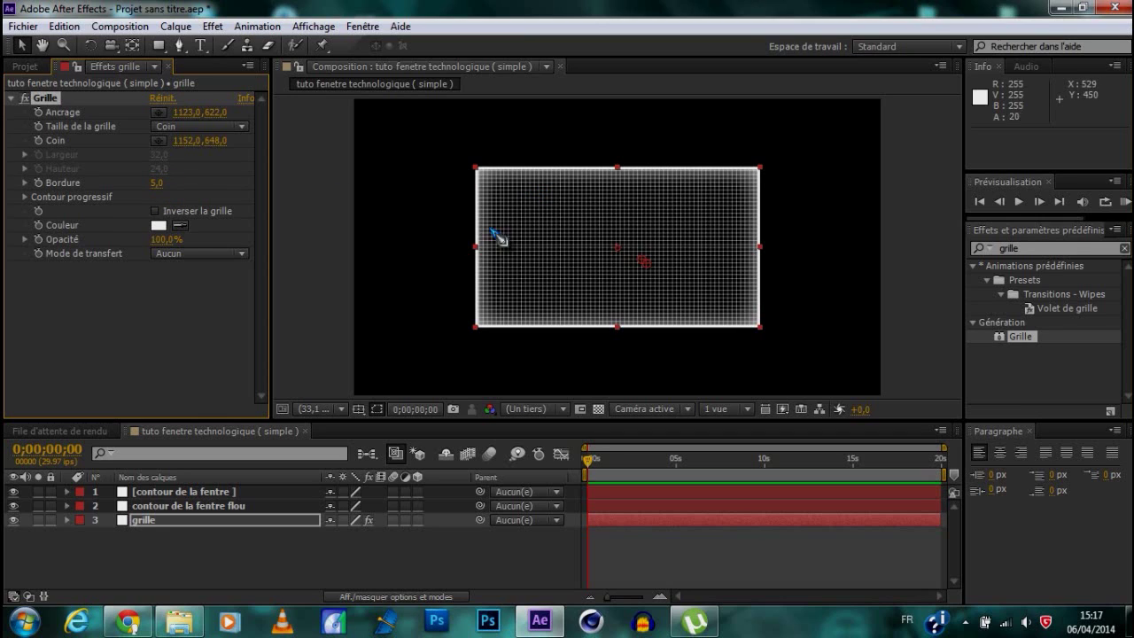
# Step: Set the Grille effect's opacity to 25%, deselect the layer and collapse the effect's settings
pyautogui.click(165, 240)
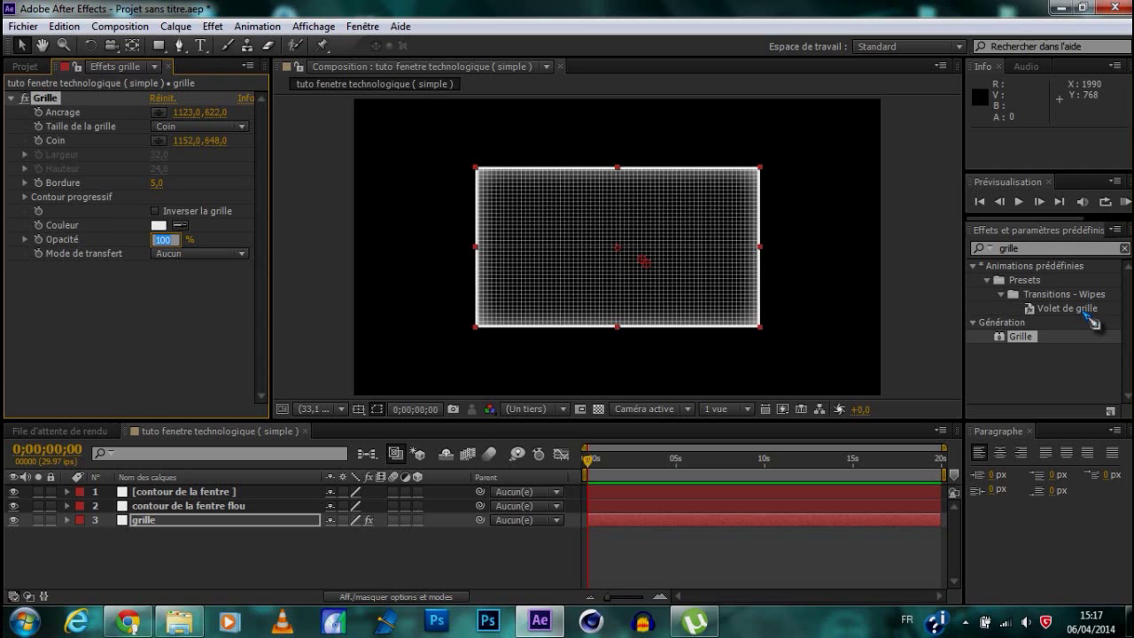
pyautogui.write('25')
pyautogui.press('Return')
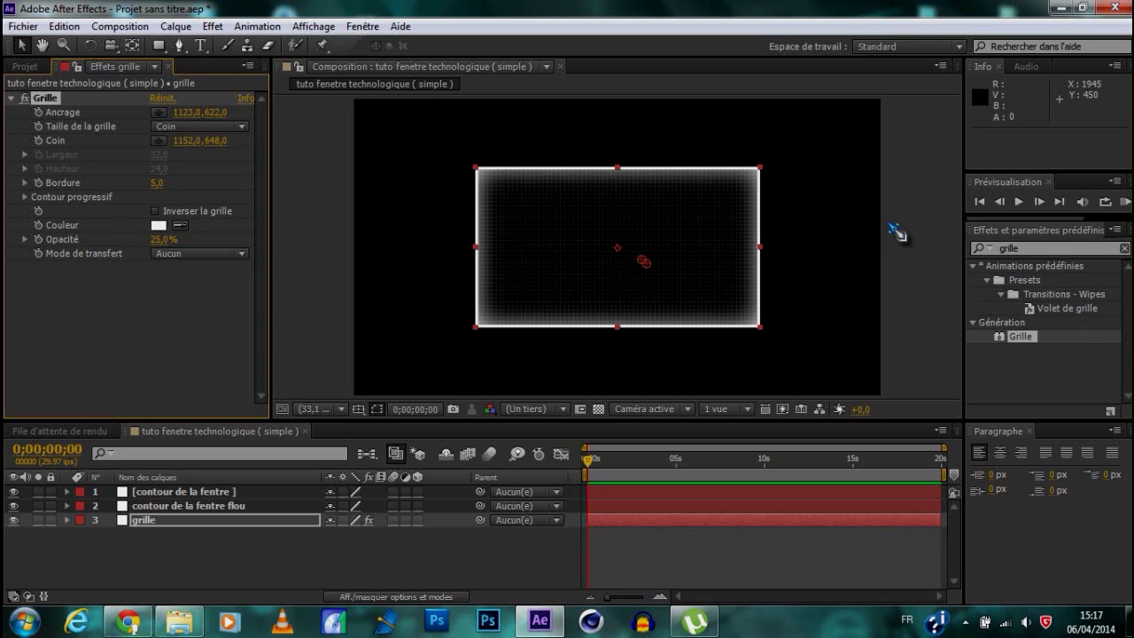
pyautogui.click(896, 235)
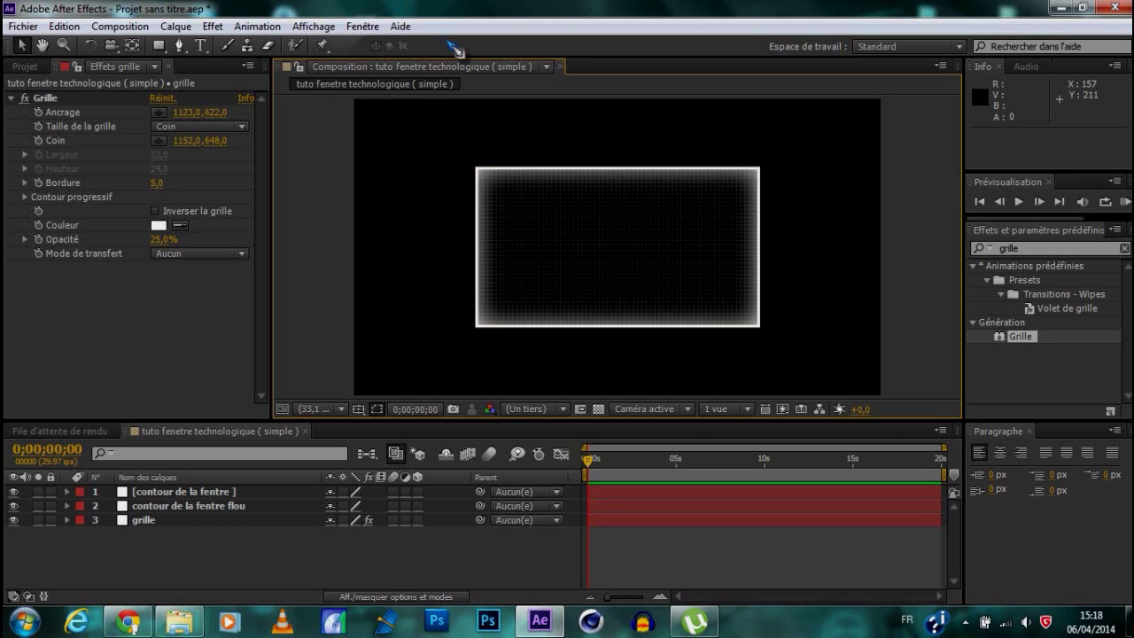
pyautogui.click(12, 99)
pyautogui.click(266, 536)
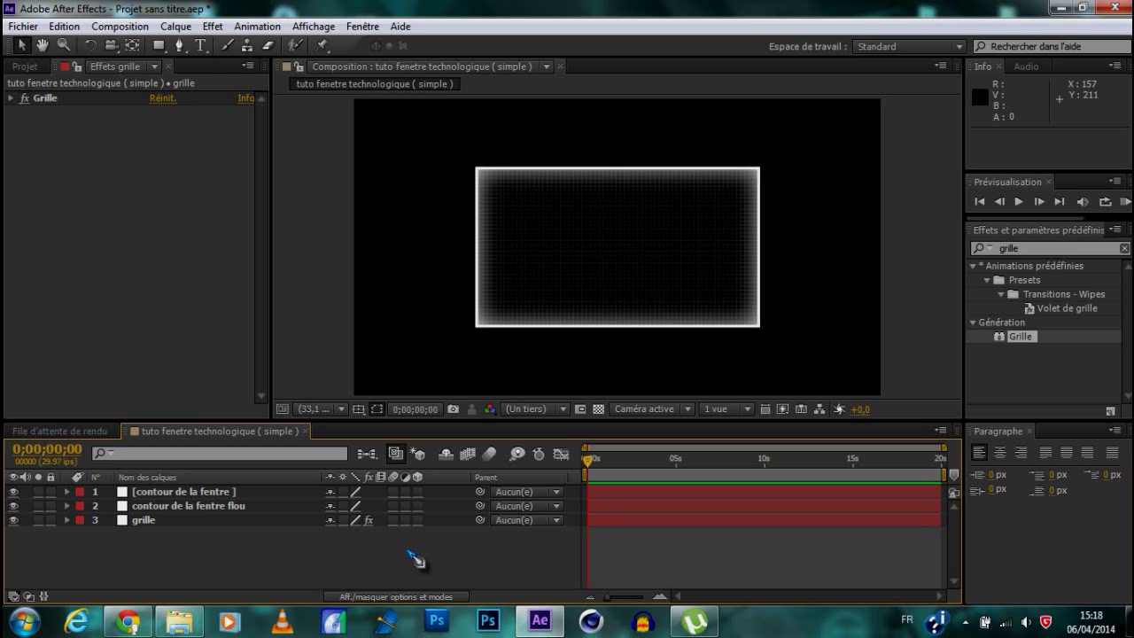
pyautogui.moveTo(372, 557); pyautogui.dragTo(233, 499)
pyautogui.rightClick(232, 498)
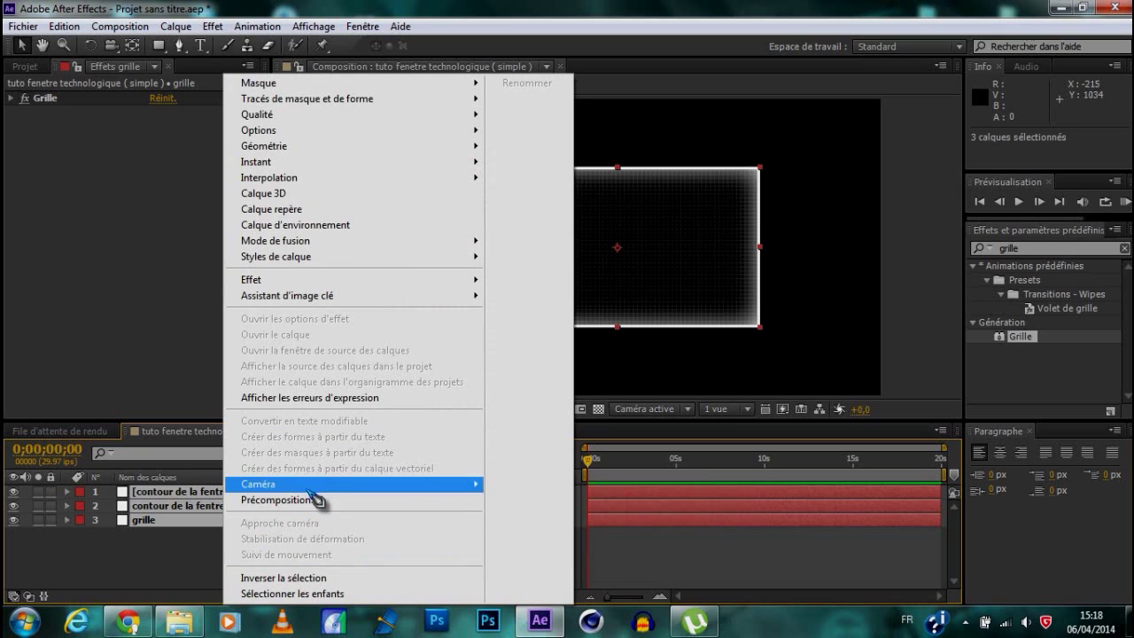
pyautogui.click(172, 555)
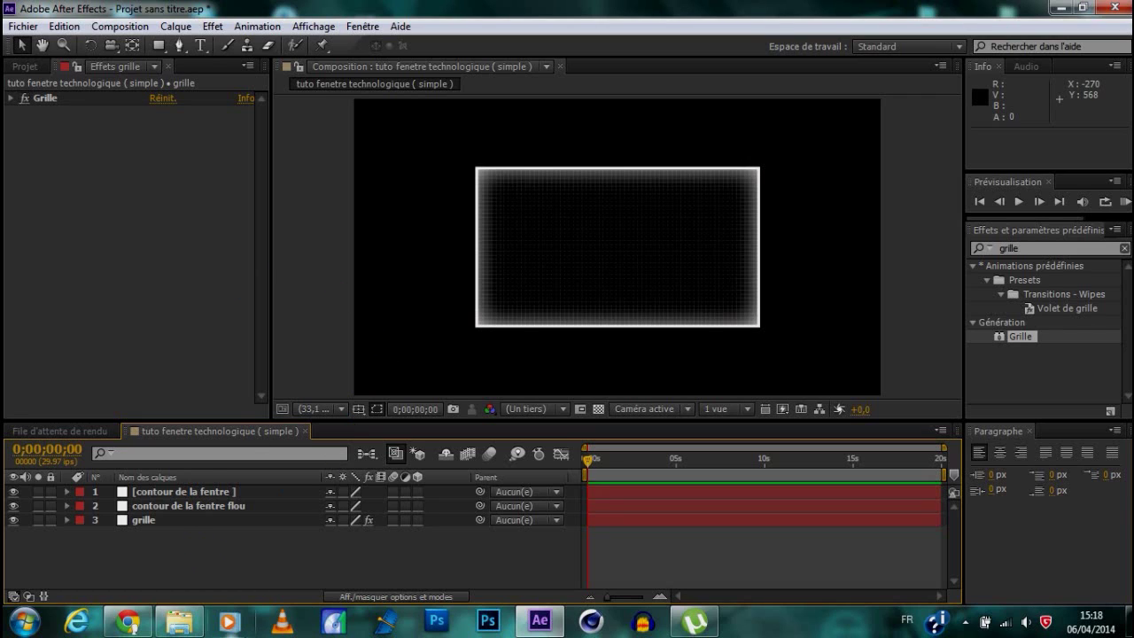
# Step: Import 340px-H4Scattershotrender01.png from the file explorer and place it in the timeline directly below the "contour de la fentre" layer
pyautogui.click(25, 66)
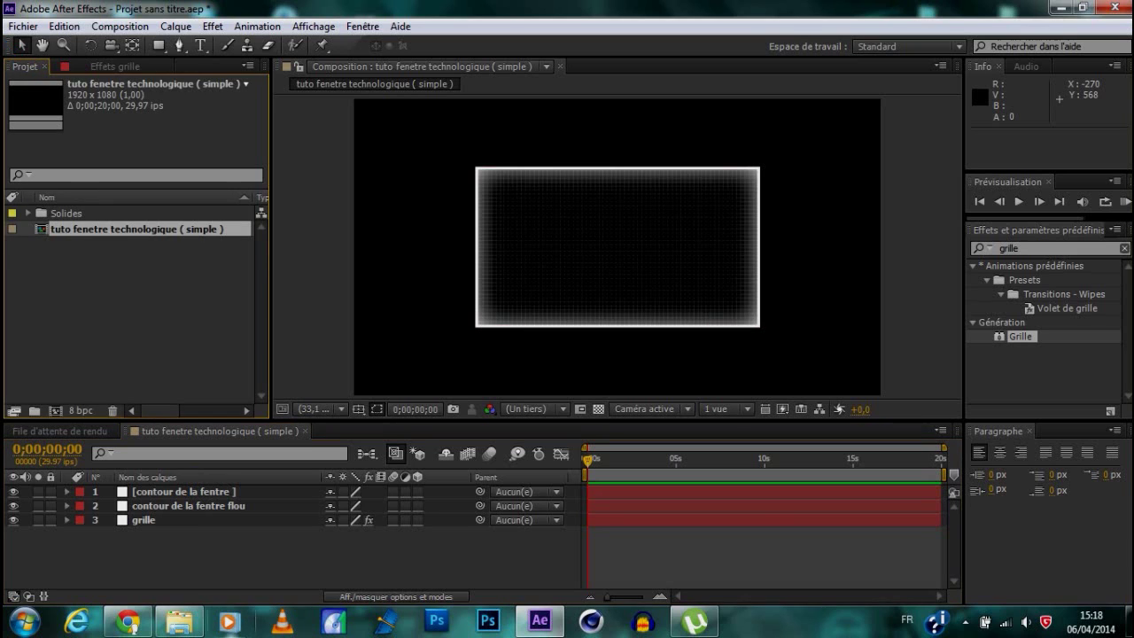
pyautogui.click(179, 622)
pyautogui.moveTo(644, 200); pyautogui.dragTo(133, 314)
pyautogui.click(1054, 31)
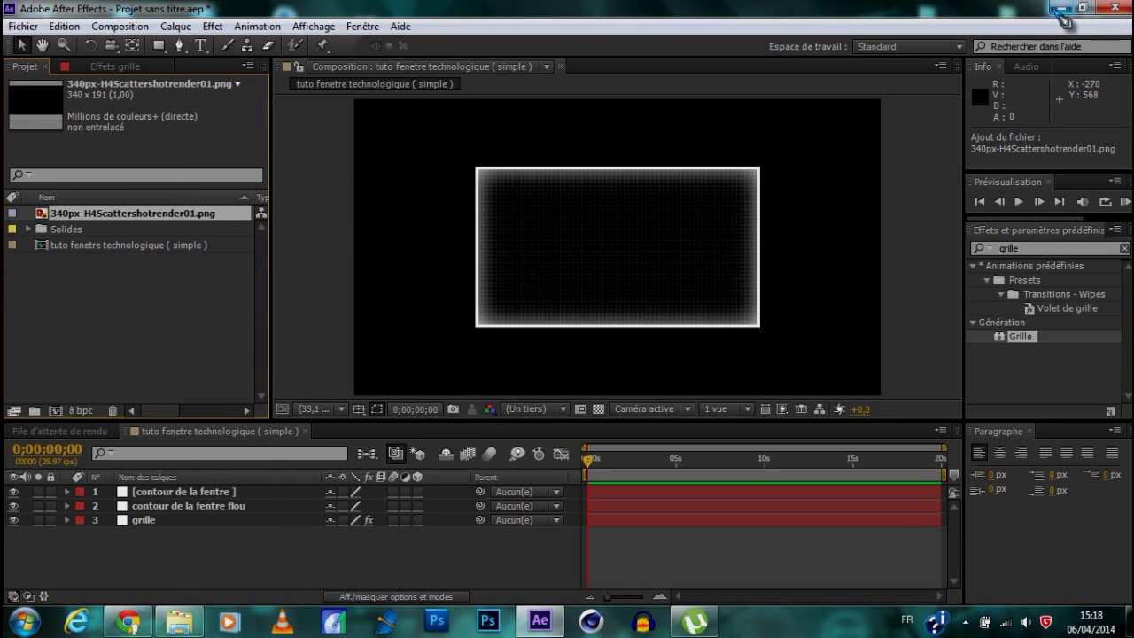
pyautogui.moveTo(69, 216); pyautogui.dragTo(291, 505)
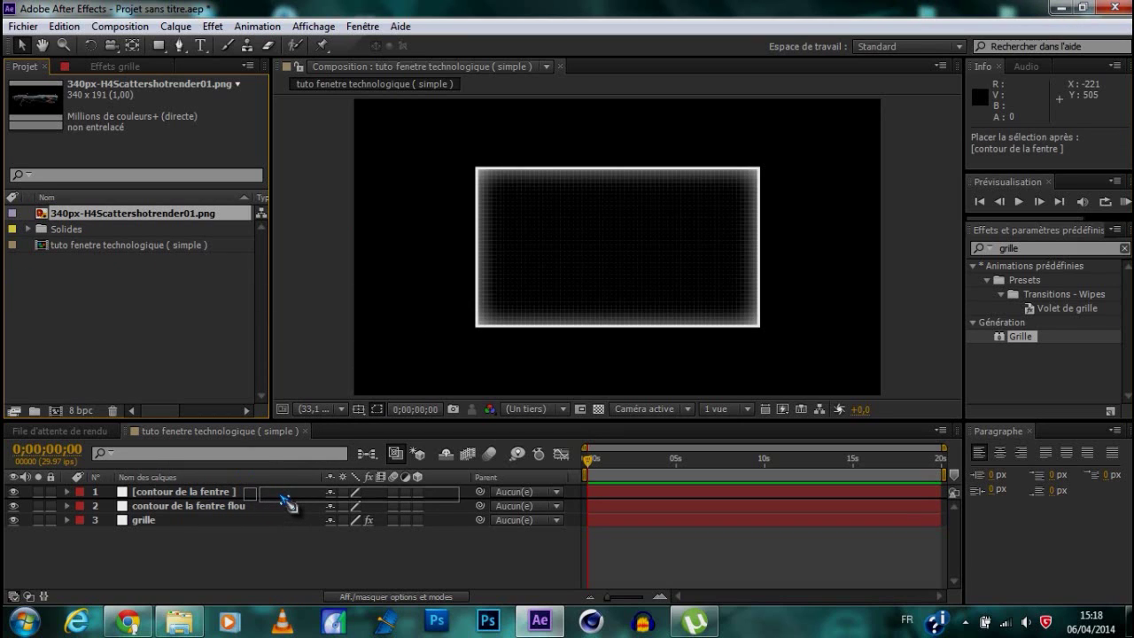
pyautogui.moveTo(291, 505); pyautogui.dragTo(289, 504)
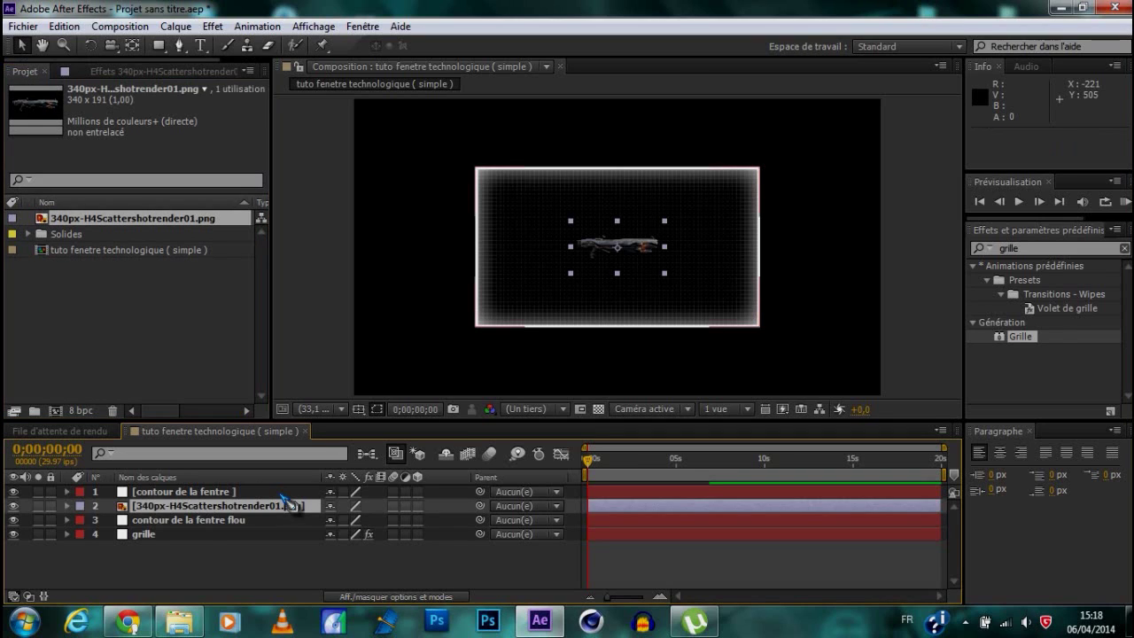
# Step: Scale the weapon image layer to 200% and collapse its transform properties
pyautogui.click(67, 506)
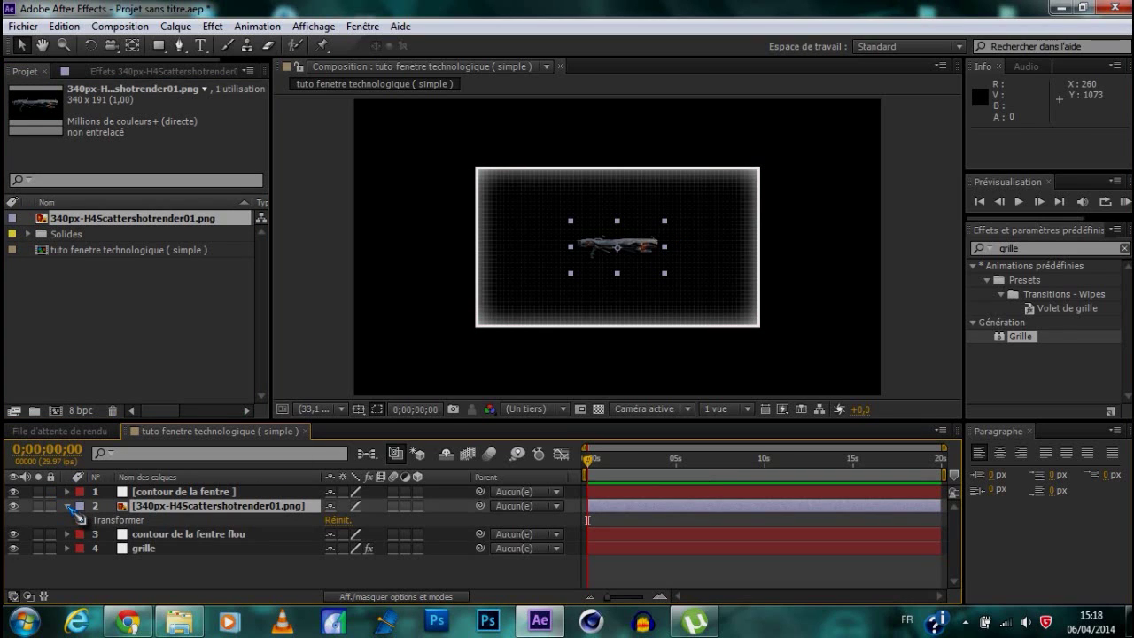
pyautogui.hotkey('ctrl', 'shift', 'a')
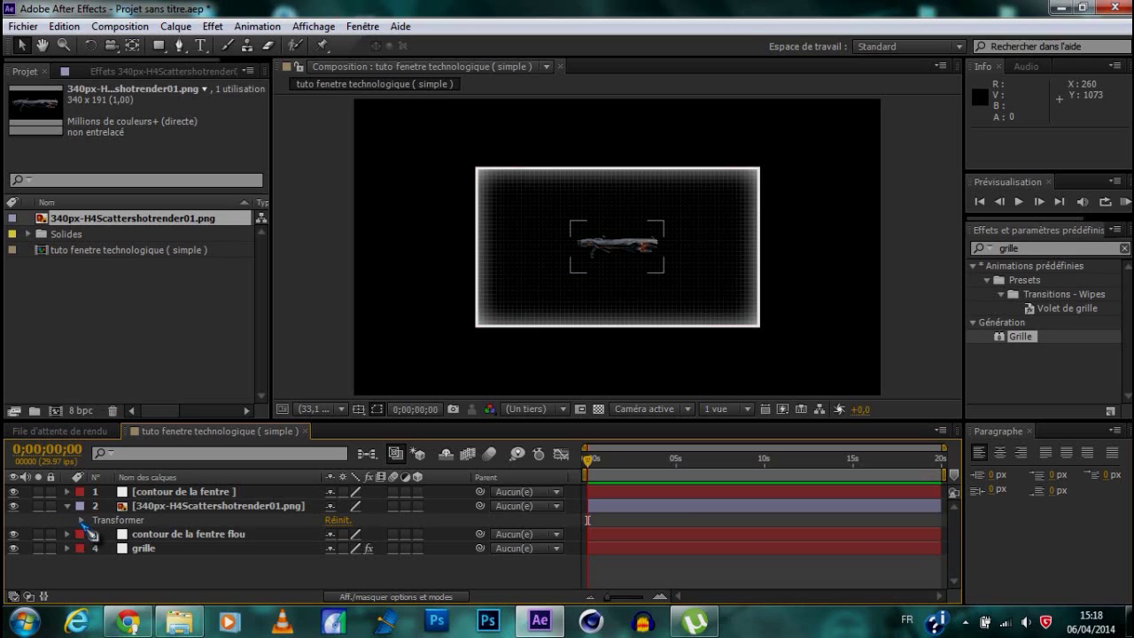
pyautogui.click(86, 520)
pyautogui.moveTo(352, 552); pyautogui.dragTo(548, 544)
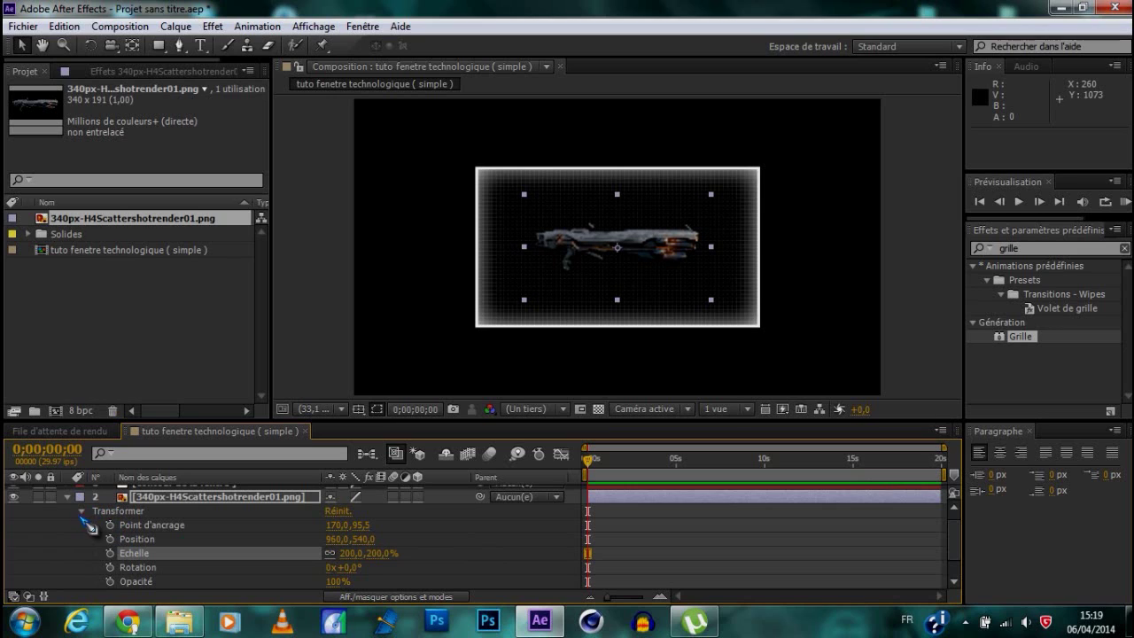
pyautogui.click(85, 512)
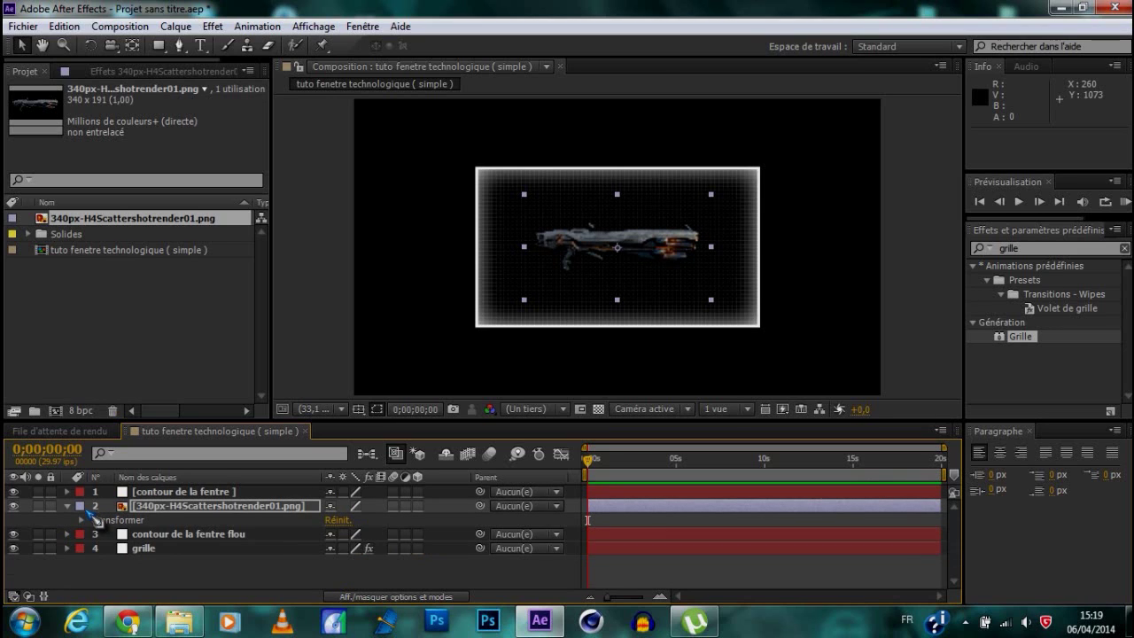
pyautogui.click(68, 507)
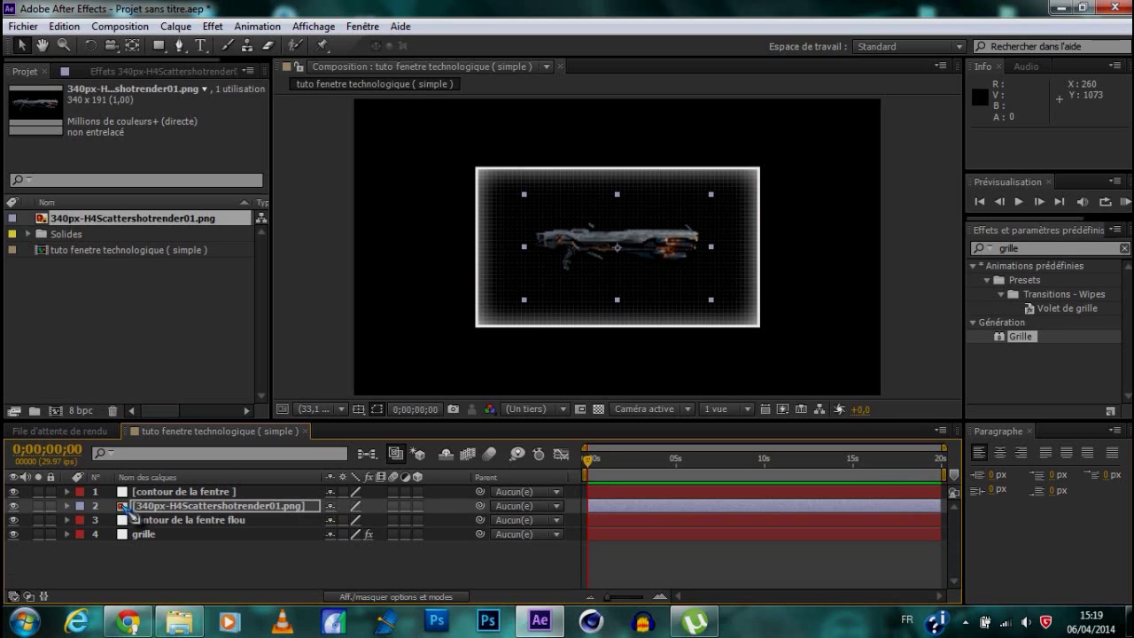
# Step: Search the effects for "dét" and apply Détection des contours to the weapon image layer
pyautogui.click(149, 71)
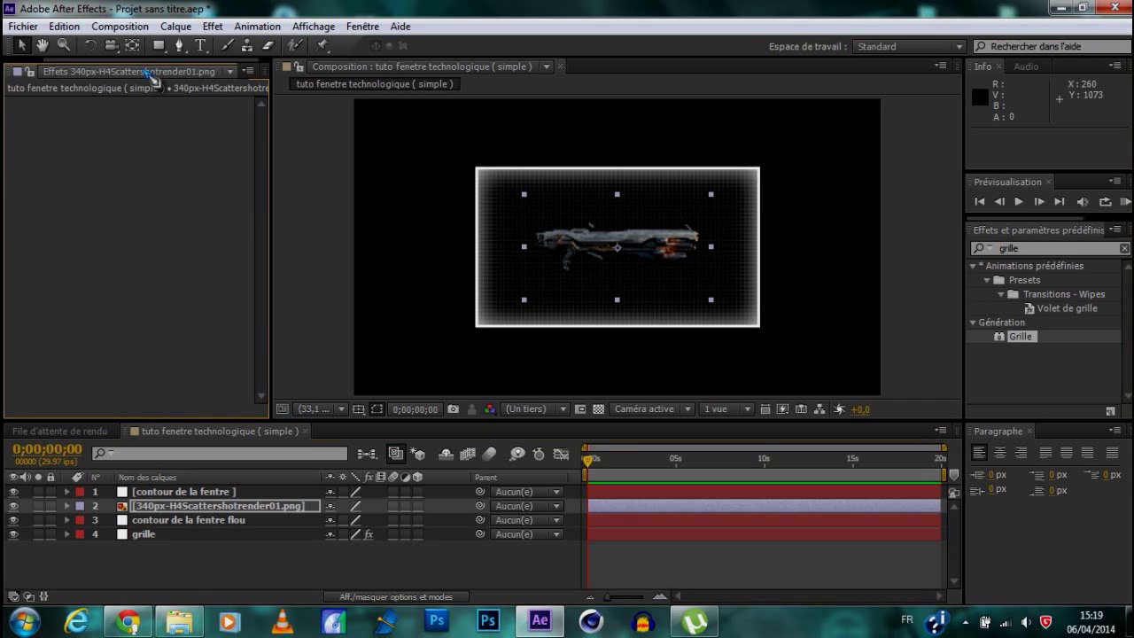
pyautogui.click(1032, 248)
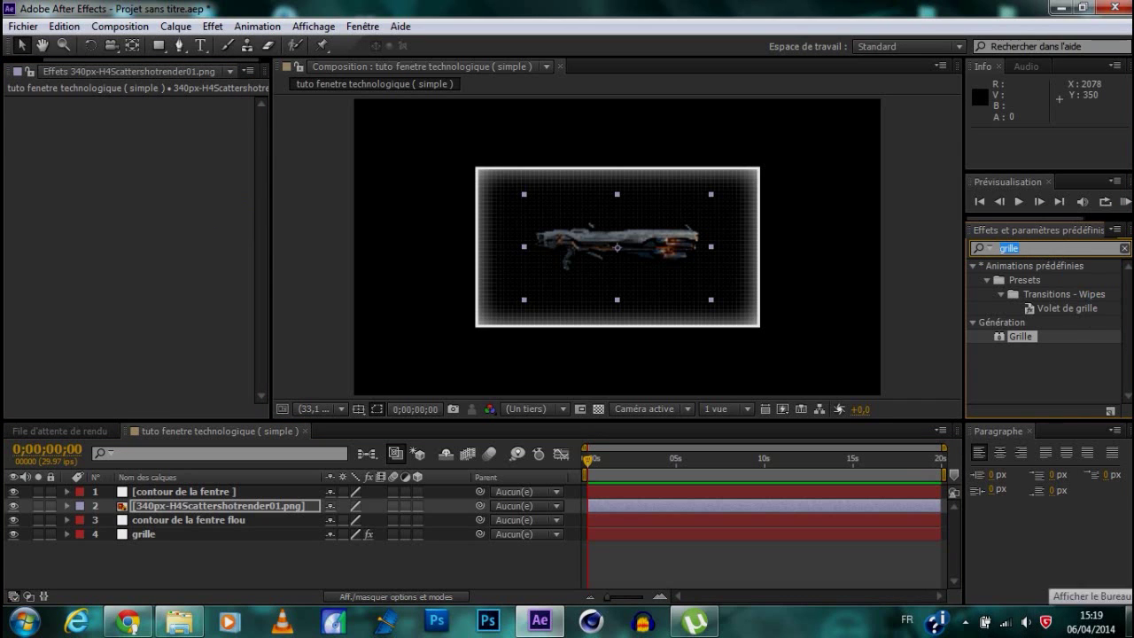
pyautogui.moveTo(1126, 620)
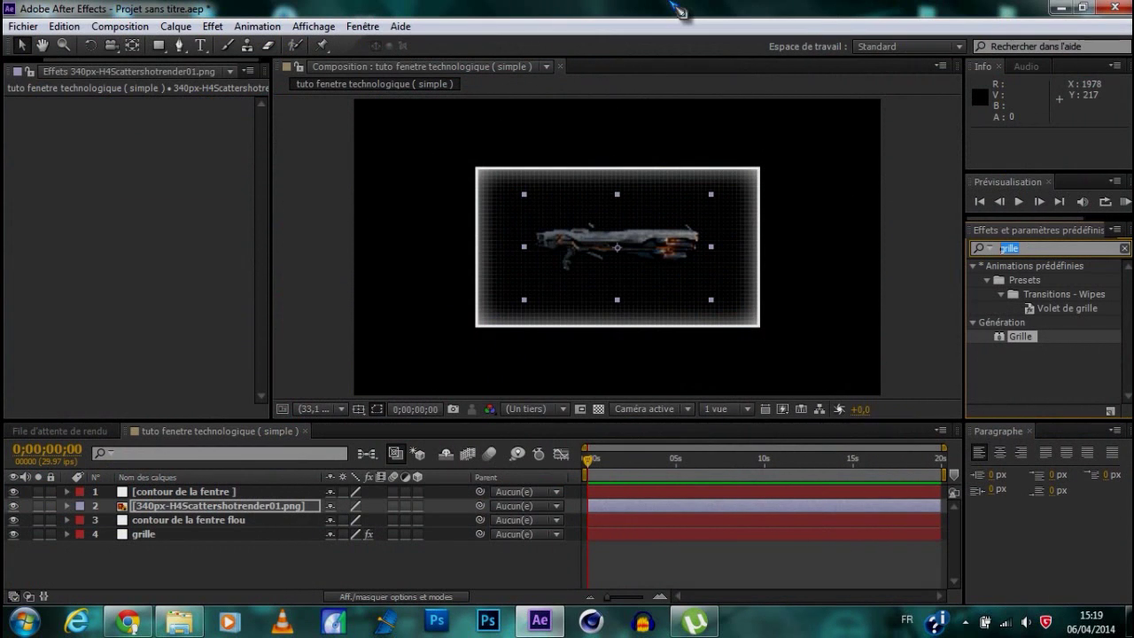
pyautogui.write('dé')
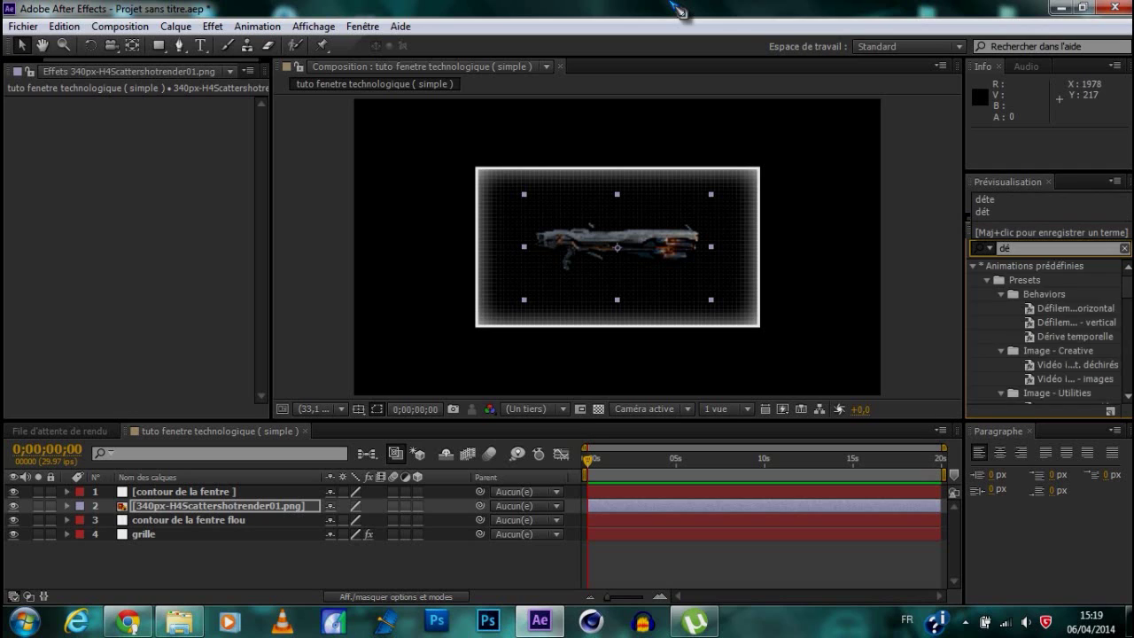
pyautogui.write('t')
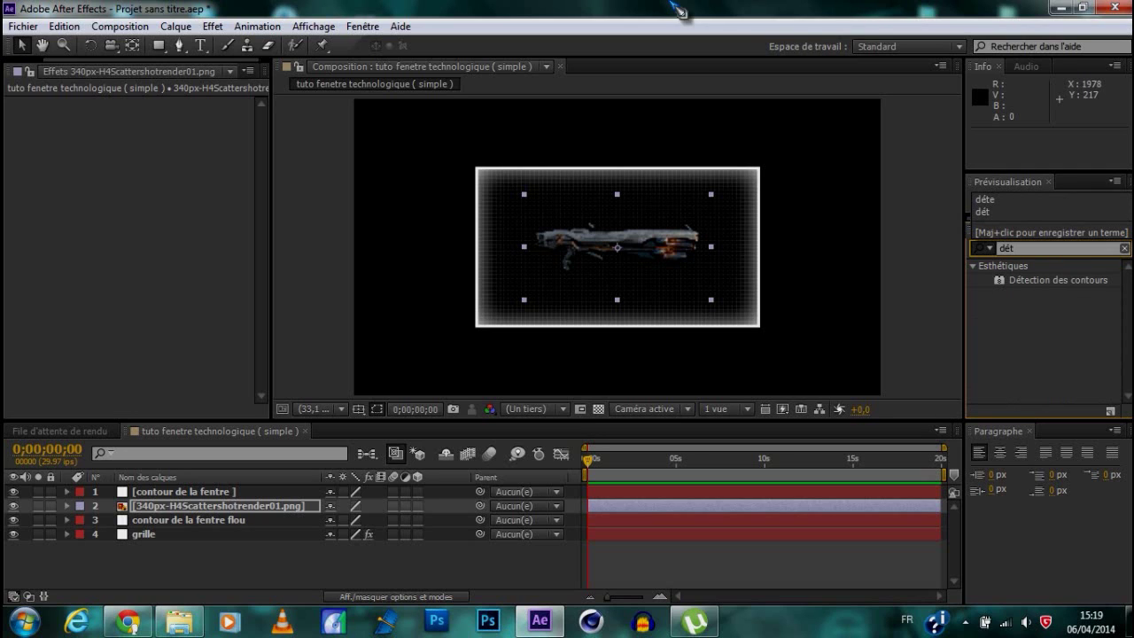
pyautogui.moveTo(1052, 280); pyautogui.dragTo(128, 208)
# Step: Search the effects for "cc to" and add CC Toner below Détection des contours, keeping Tones on Tritone
pyautogui.click(976, 232)
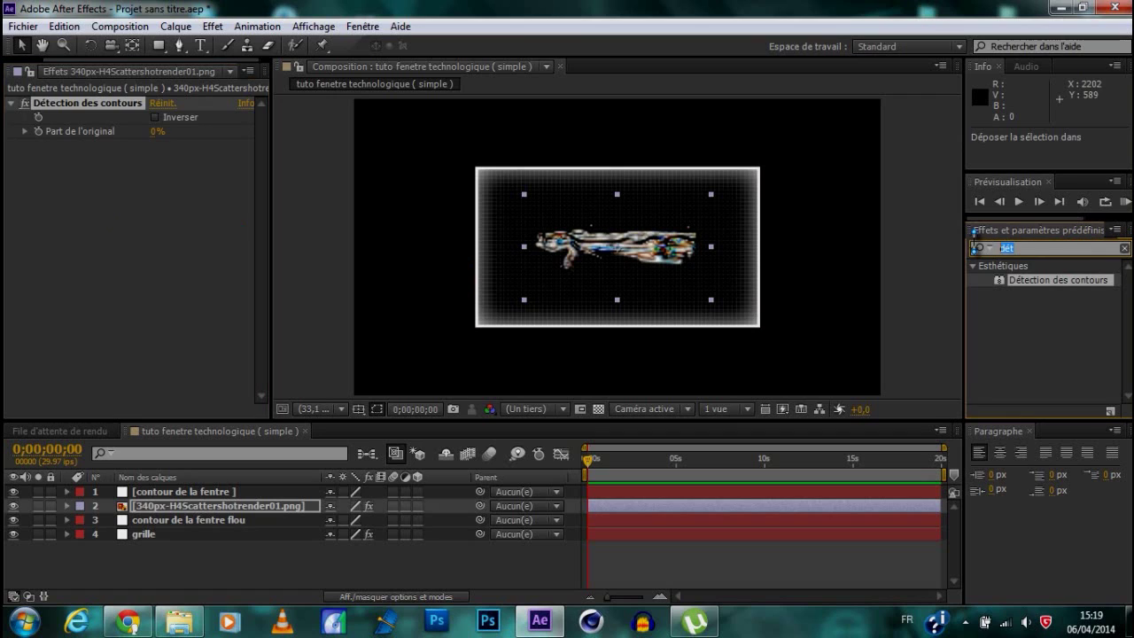
pyautogui.write('cc to')
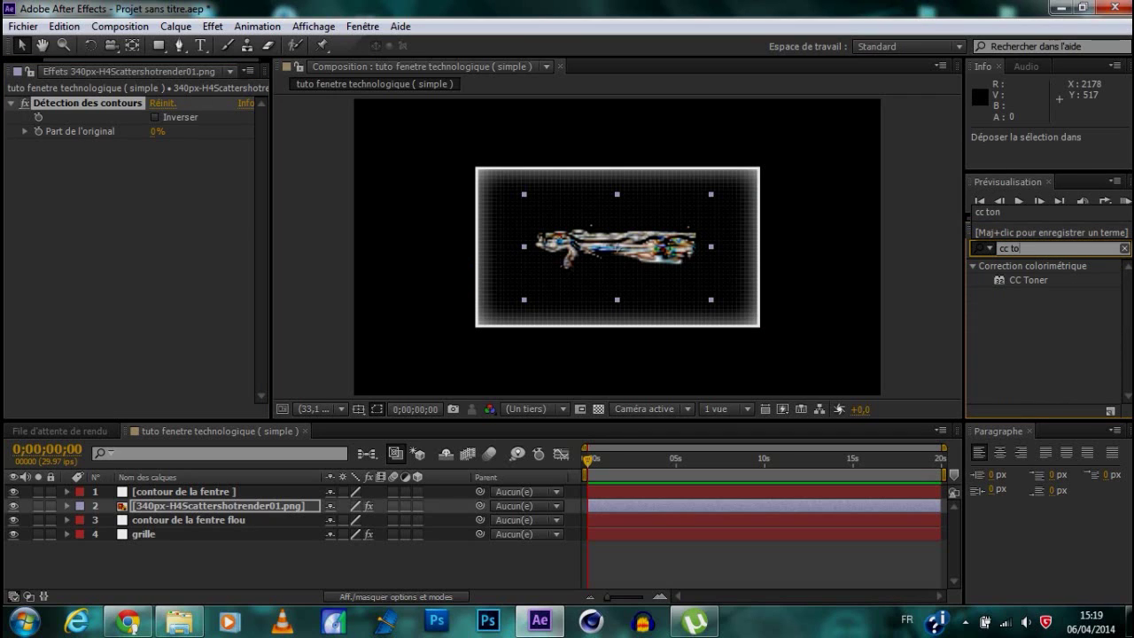
pyautogui.moveTo(1028, 292); pyautogui.dragTo(80, 283)
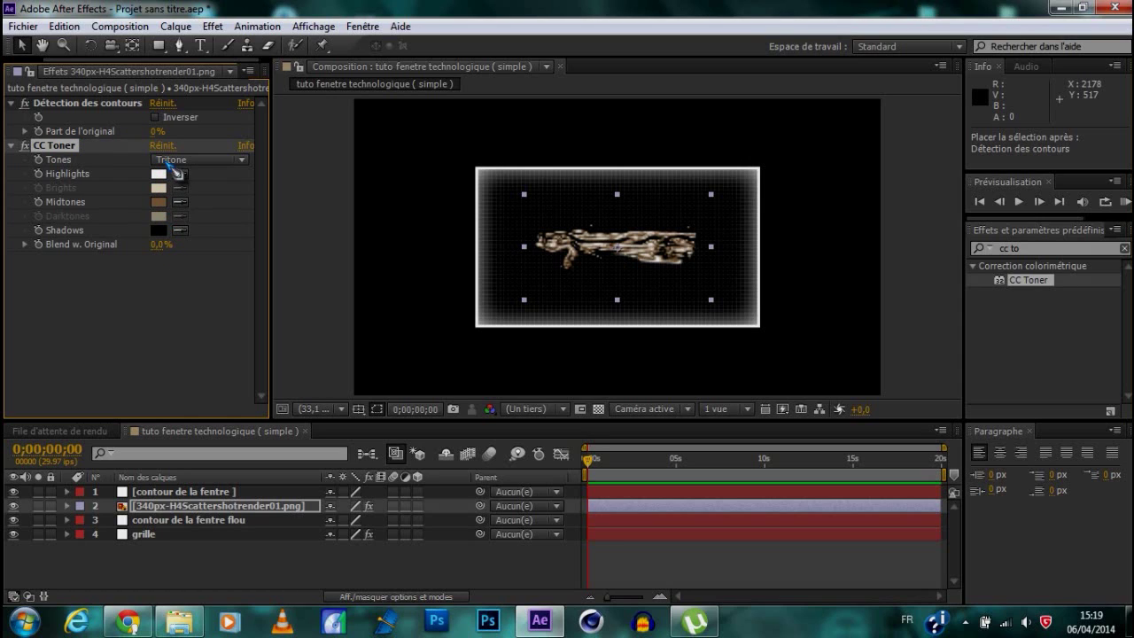
pyautogui.click(212, 160)
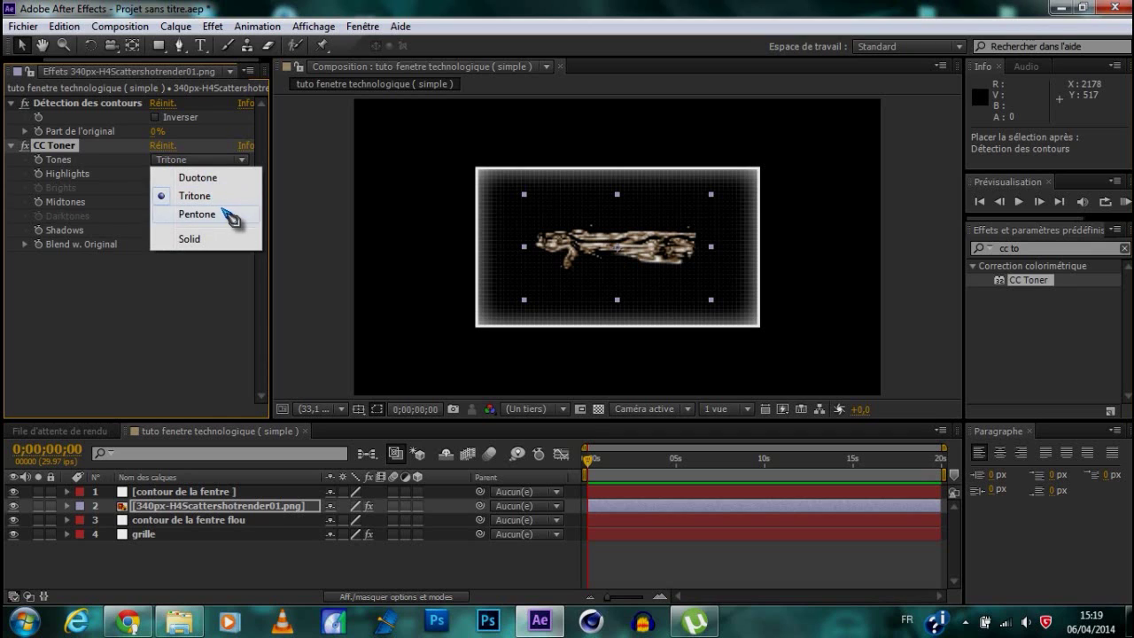
pyautogui.click(193, 290)
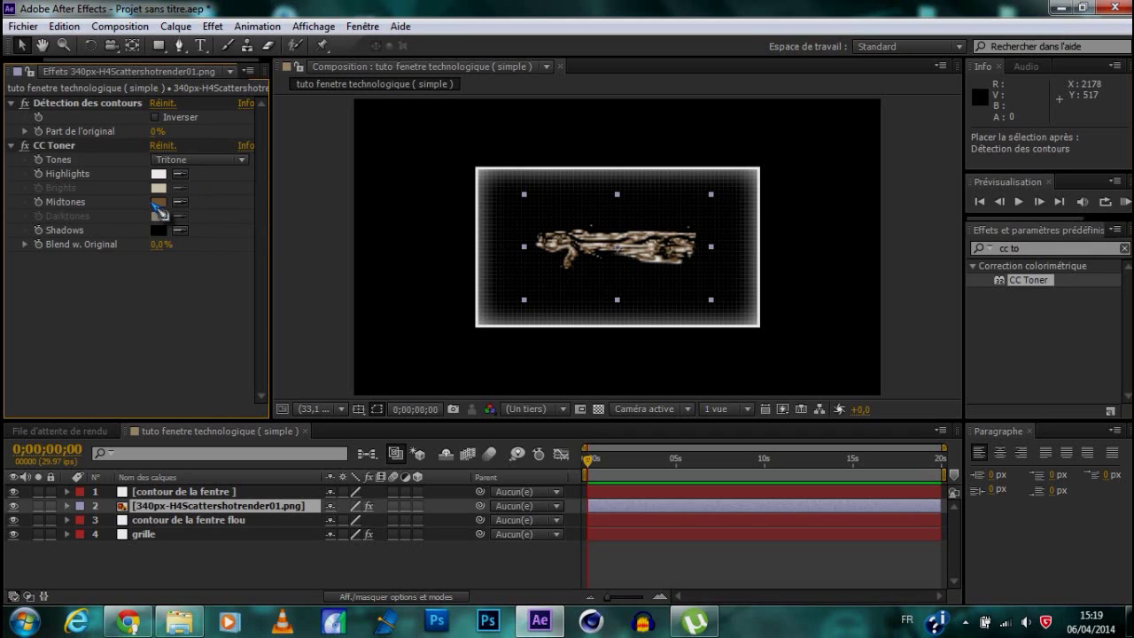
# Step: Set both the Midtones and the Shadows colours of CC Toner to white
pyautogui.click(158, 202)
pyautogui.moveTo(116, 139); pyautogui.dragTo(22, 37)
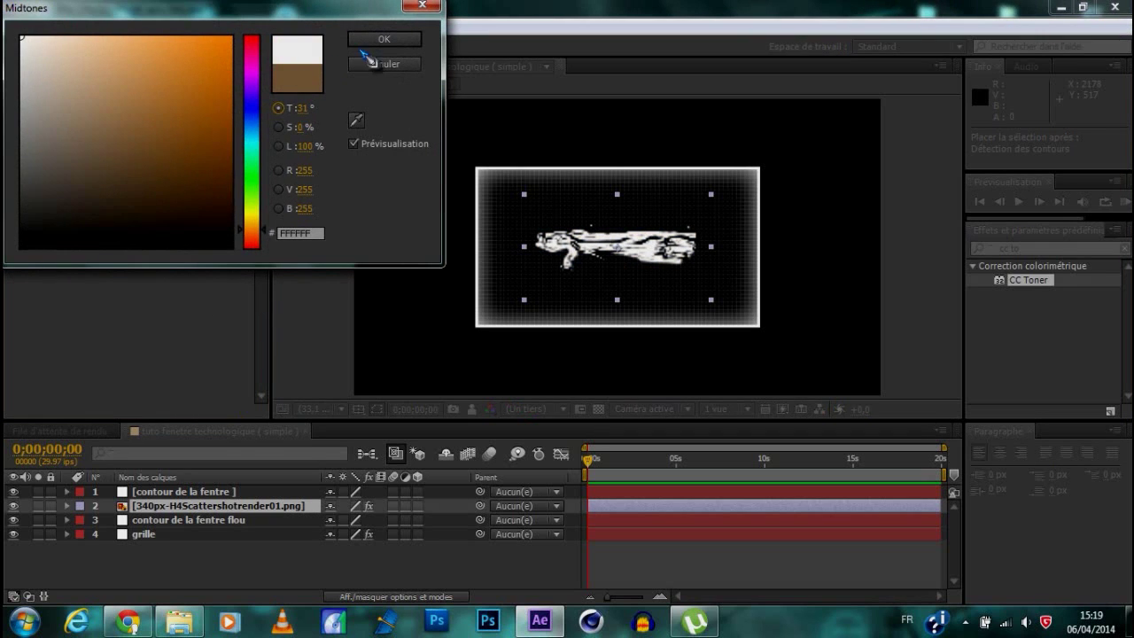
pyautogui.click(383, 39)
pyautogui.click(160, 231)
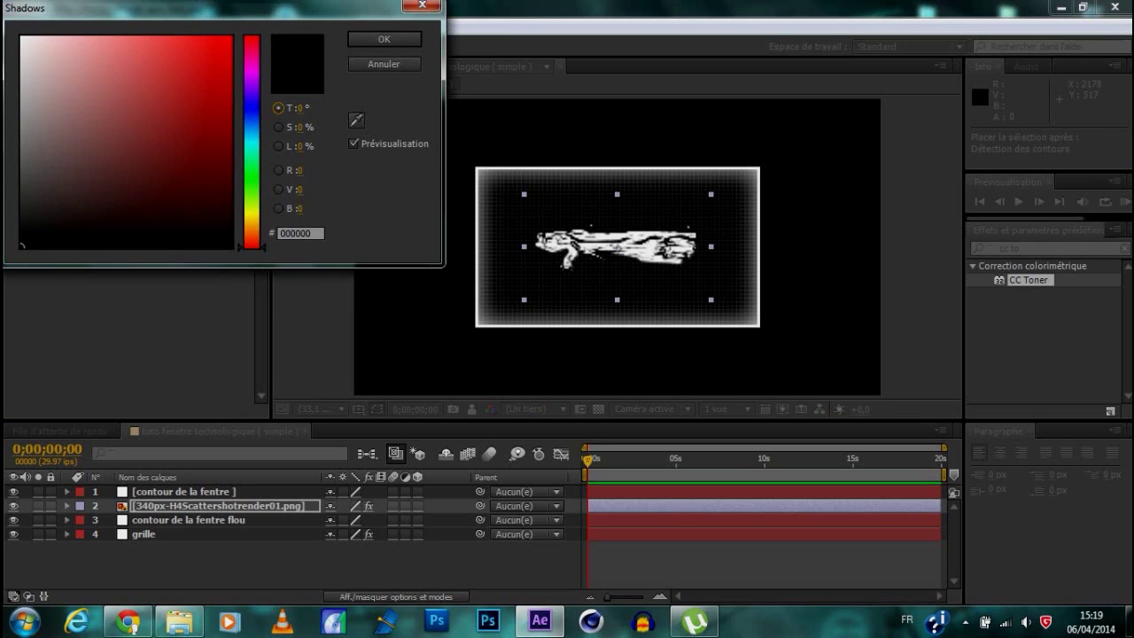
pyautogui.moveTo(160, 235); pyautogui.dragTo(19, 13)
pyautogui.click(381, 45)
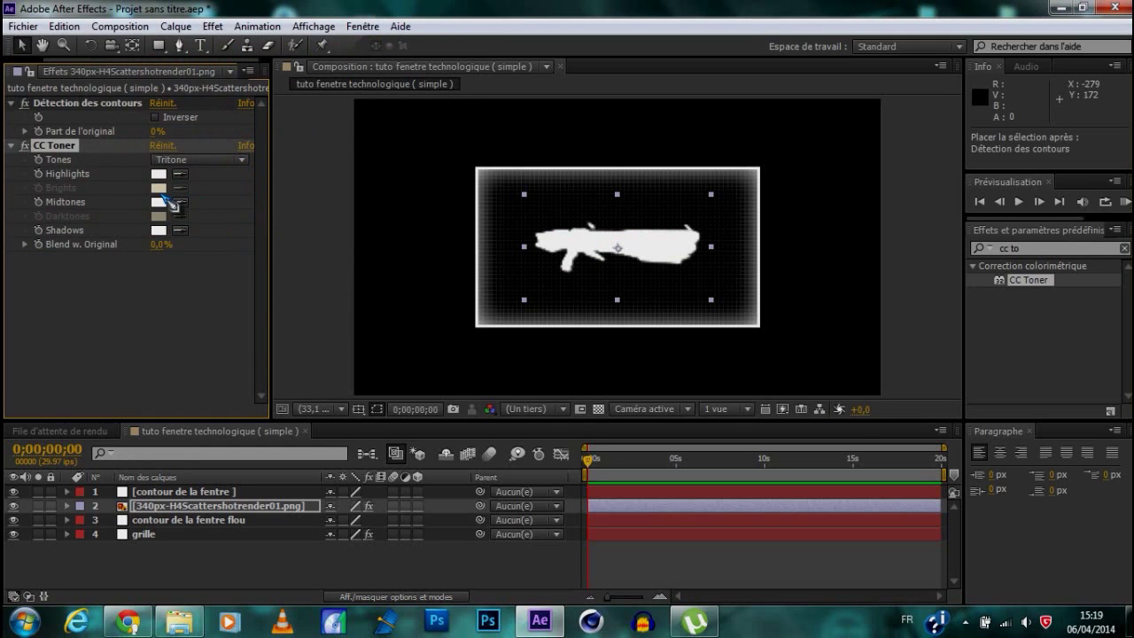
# Step: Set the Midtones colour of CC Toner to black (000000)
pyautogui.click(159, 202)
pyautogui.moveTo(230, 239)
pyautogui.mouseDown()
pyautogui.moveTo(233, 79)
pyautogui.moveTo(230, 234)
pyautogui.moveTo(229, 133)
pyautogui.moveTo(232, 252)
pyautogui.moveTo(249, 273)
pyautogui.mouseUp()
pyautogui.click(252, 149)
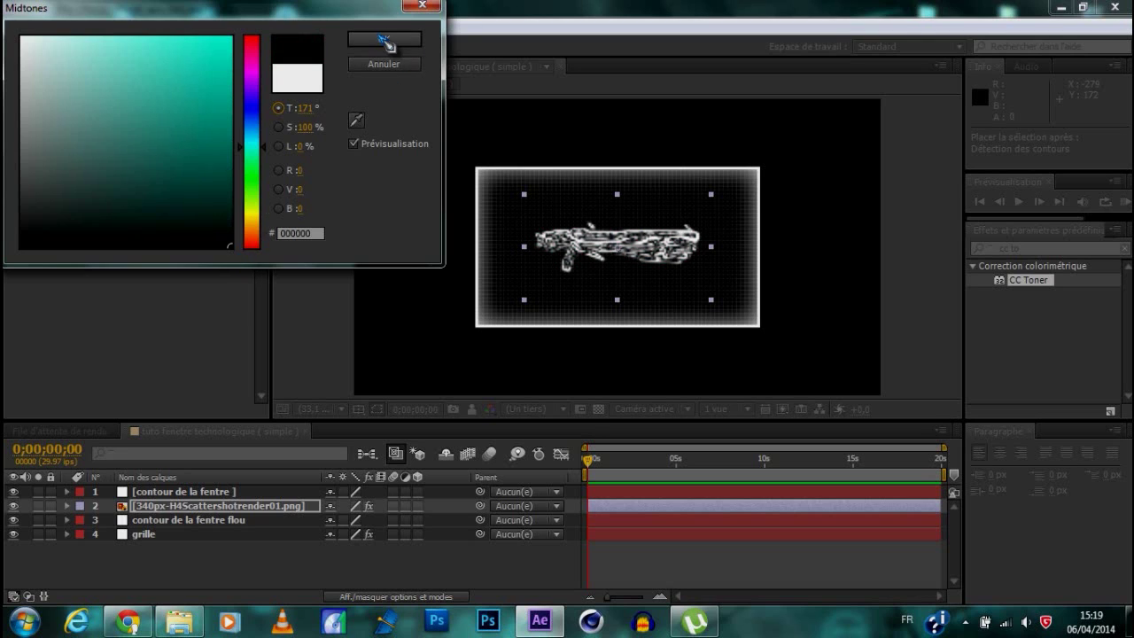
pyautogui.click(384, 41)
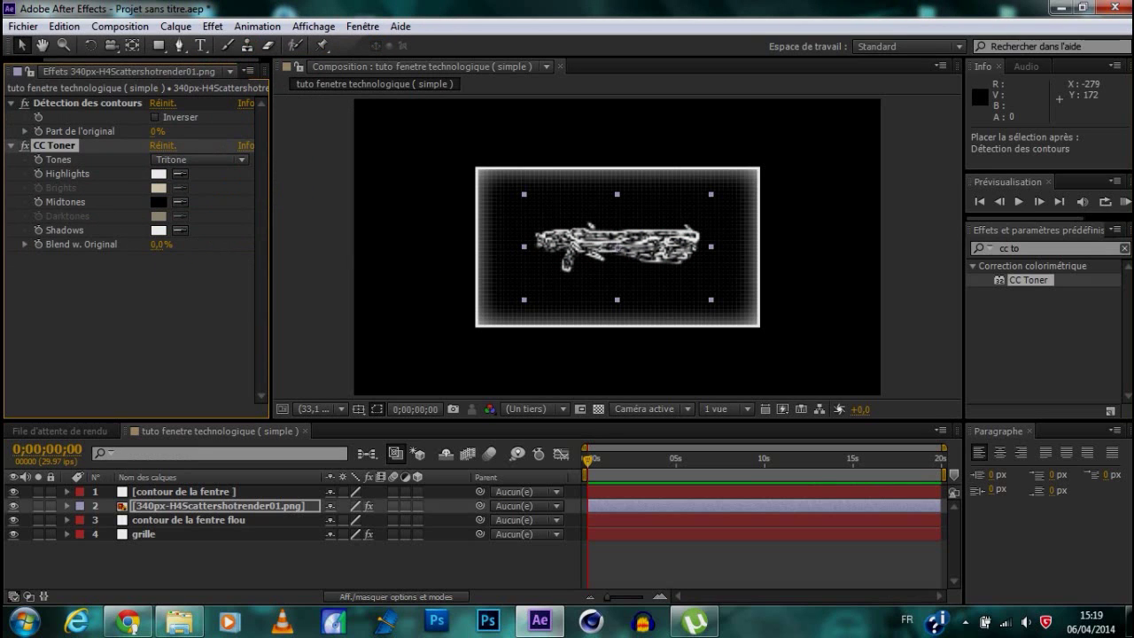
# Step: Set Part de l'original of the Détection des contours effect to 80%
pyautogui.moveTo(158, 131); pyautogui.dragTo(227, 132)
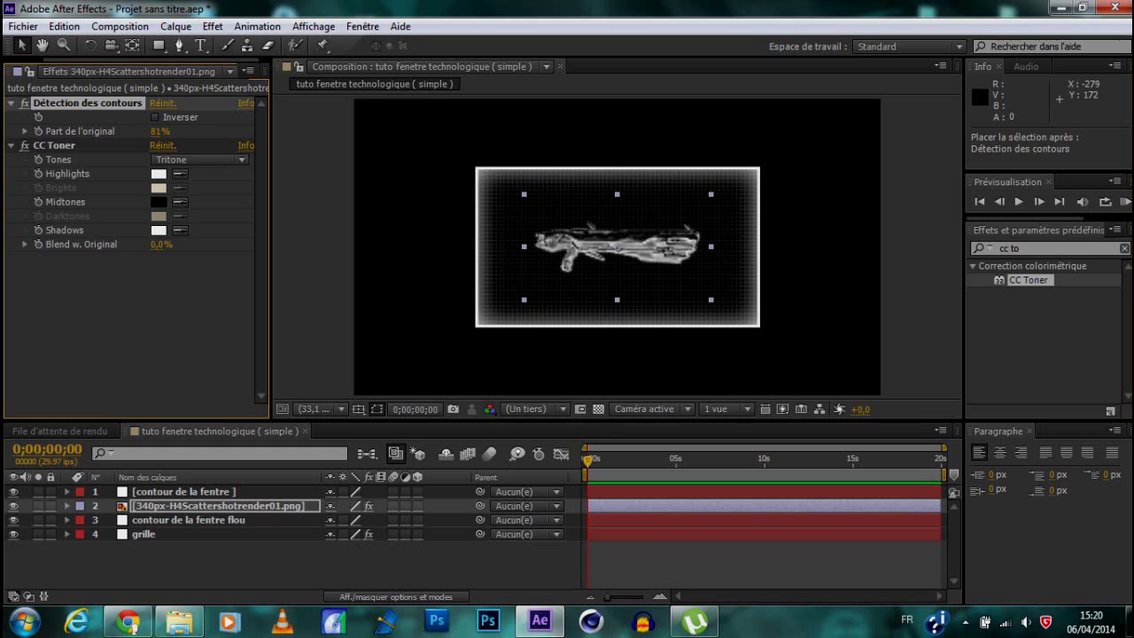
pyautogui.click(162, 131)
pyautogui.write('80')
pyautogui.press('Return')
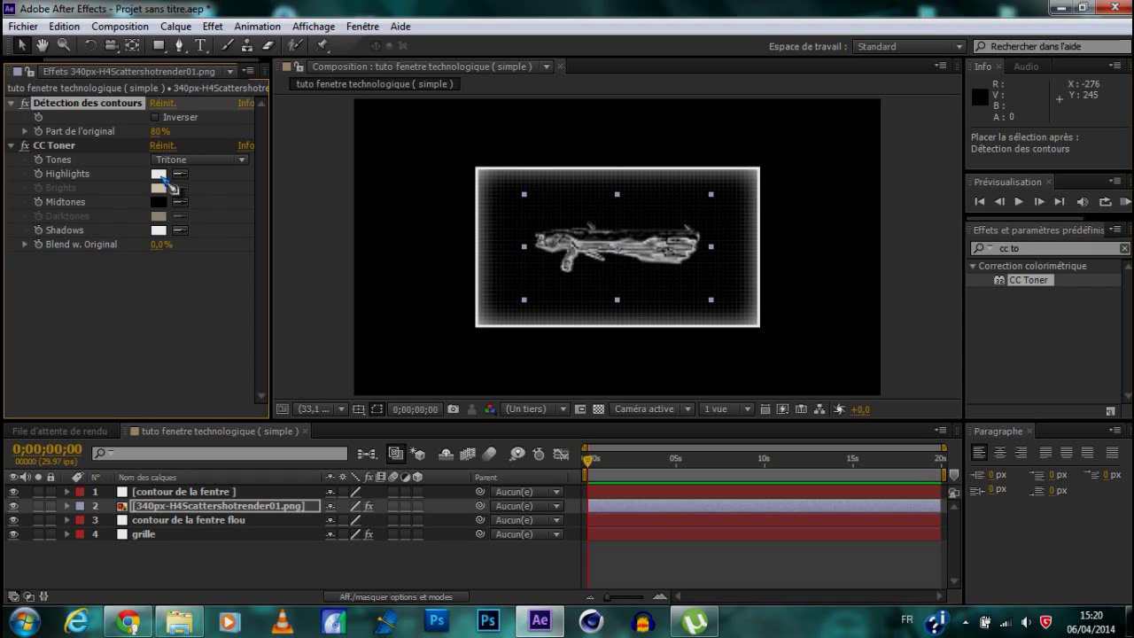
pyautogui.click(195, 352)
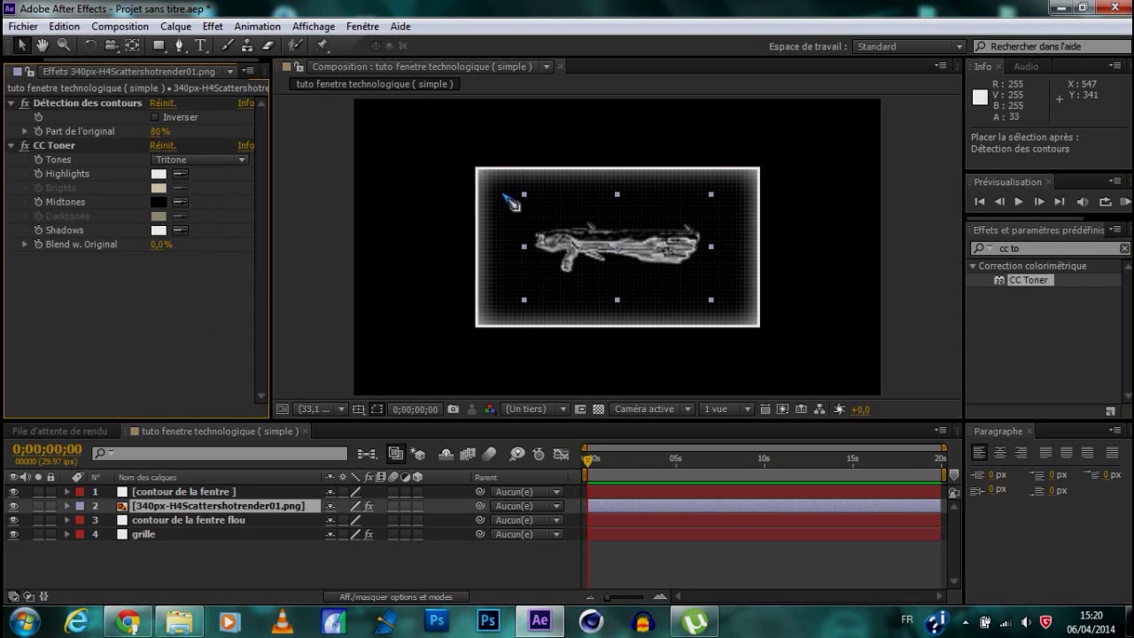
# Step: Try Part de l'original of Détection des contours at 75%, set it to 70%, and collapse both effects
pyautogui.click(159, 131)
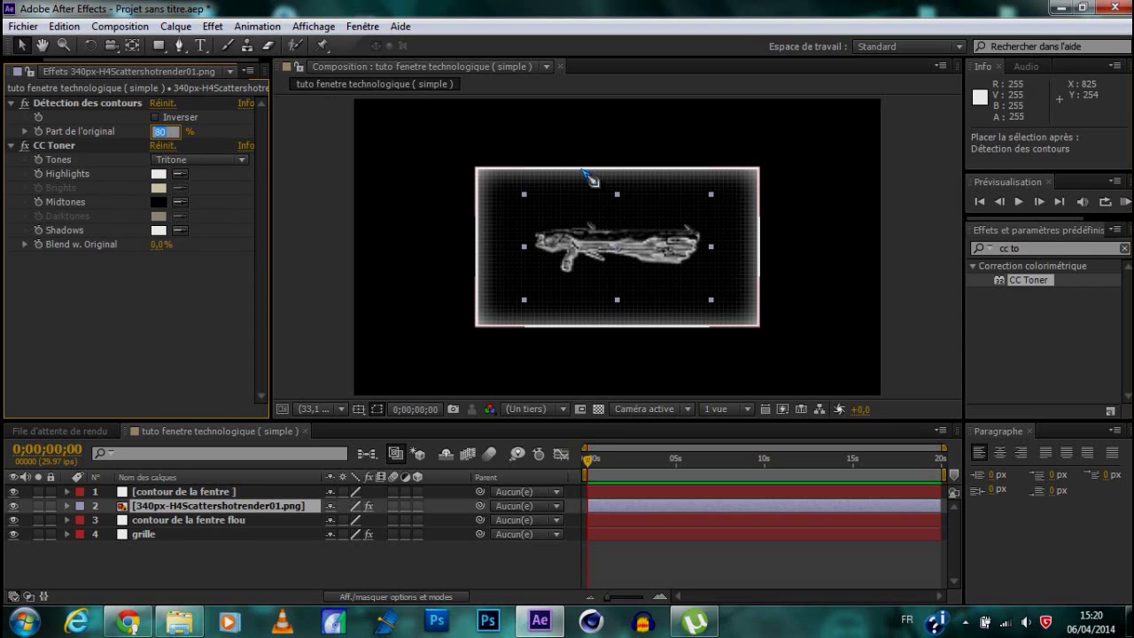
pyautogui.write('75')
pyautogui.press('Return')
pyautogui.click(160, 131)
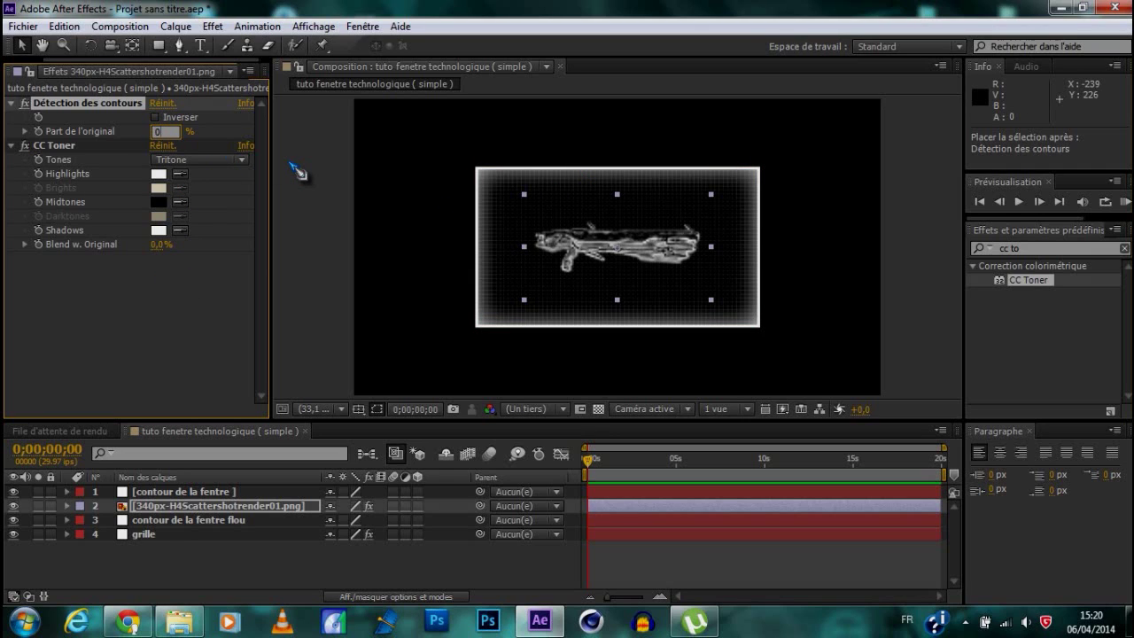
pyautogui.write('70')
pyautogui.press('Return')
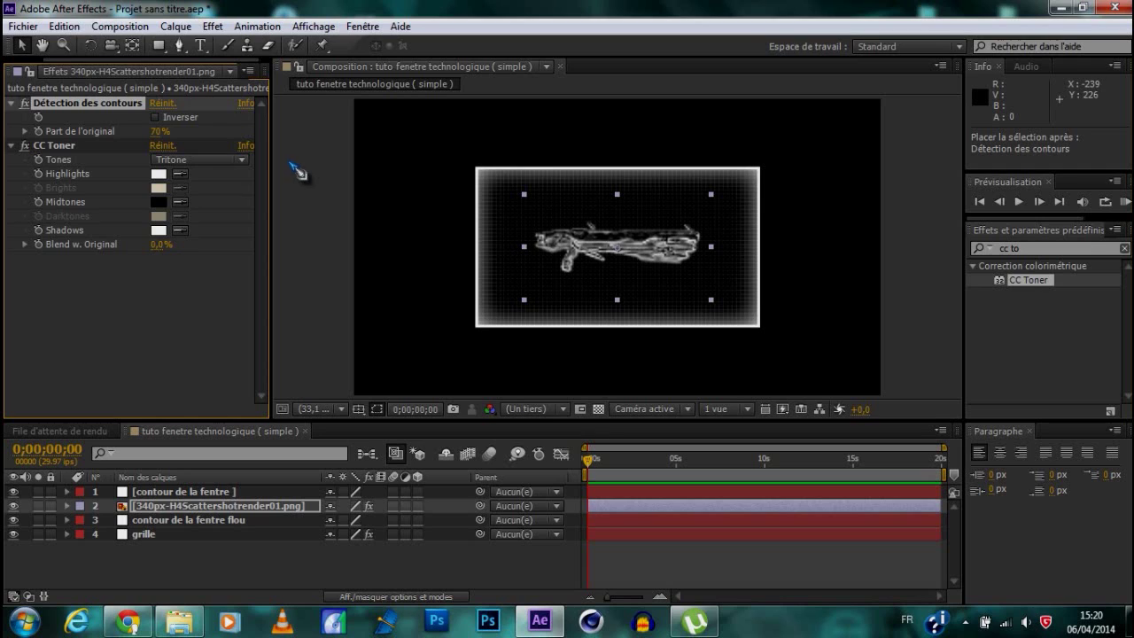
pyautogui.click(142, 338)
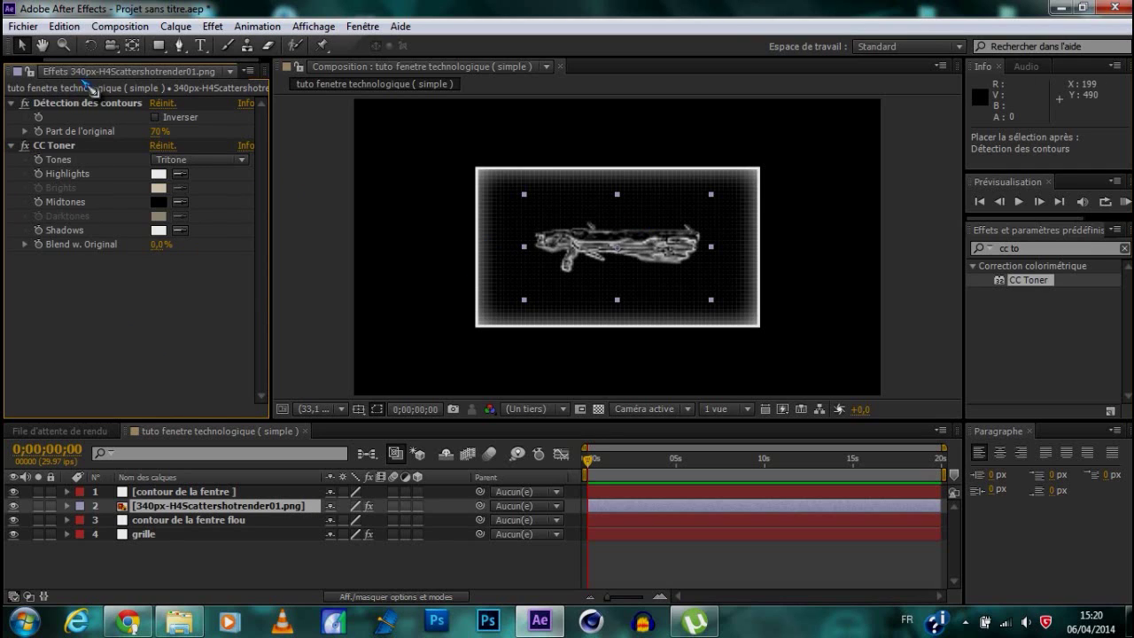
pyautogui.click(12, 104)
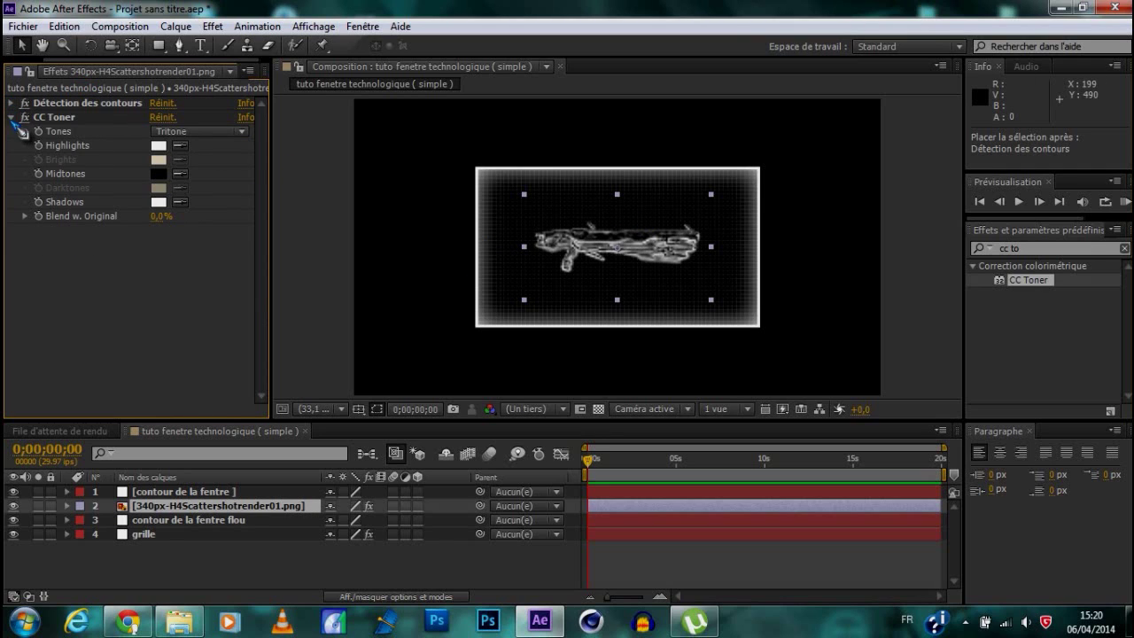
pyautogui.click(13, 117)
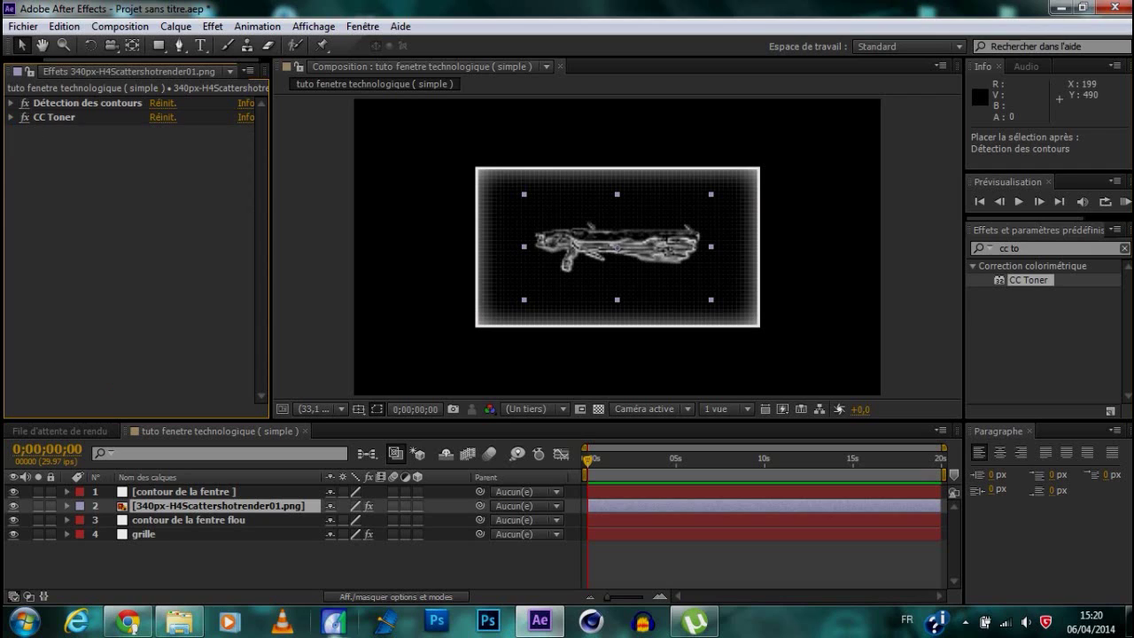
# Step: Create a new white solid layer named "barre de chargement"
pyautogui.click(317, 570)
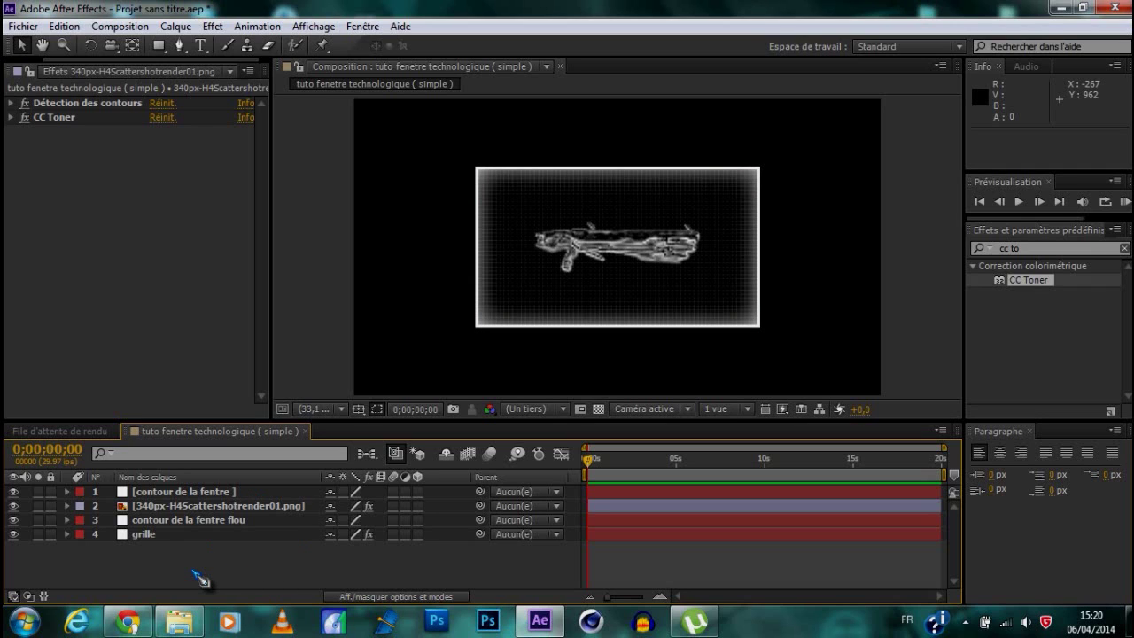
pyautogui.rightClick(193, 570)
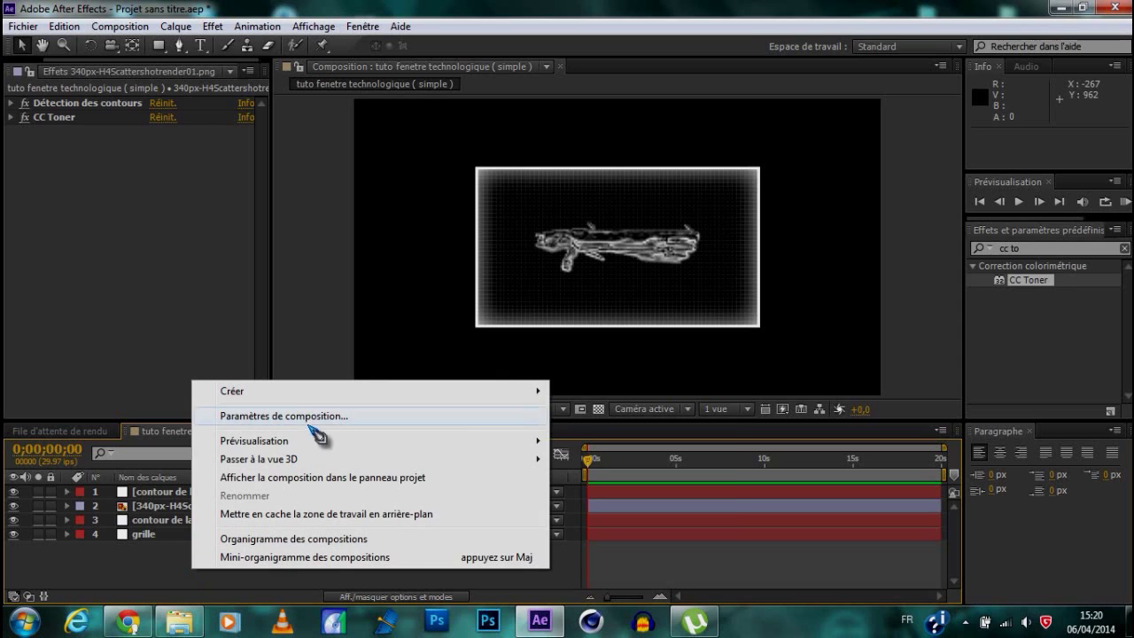
pyautogui.moveTo(318, 394)
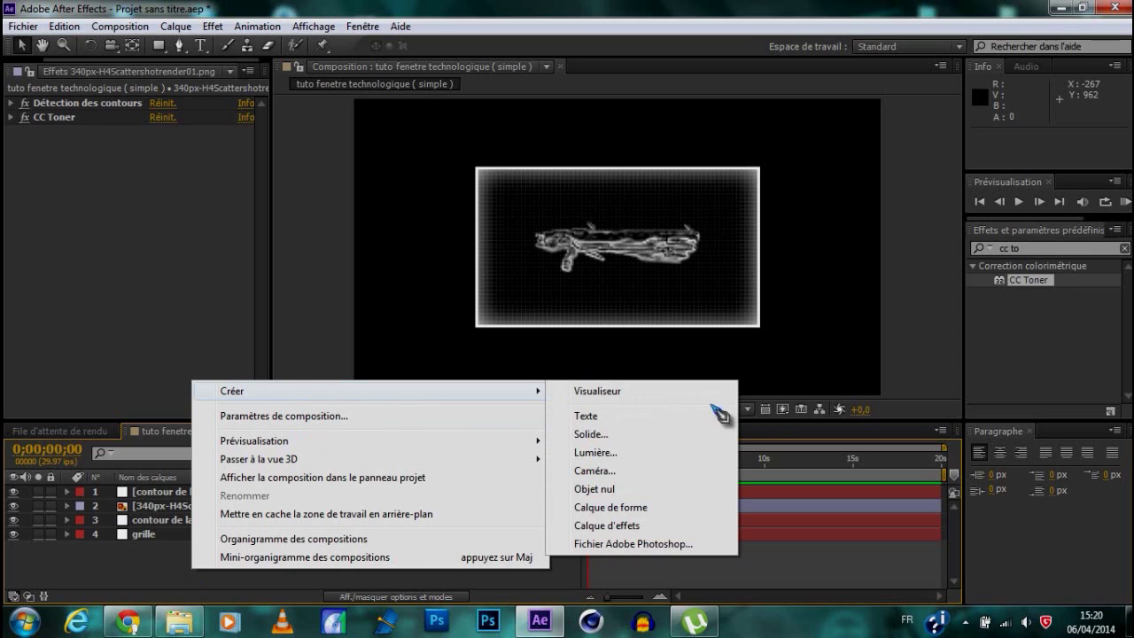
pyautogui.click(656, 443)
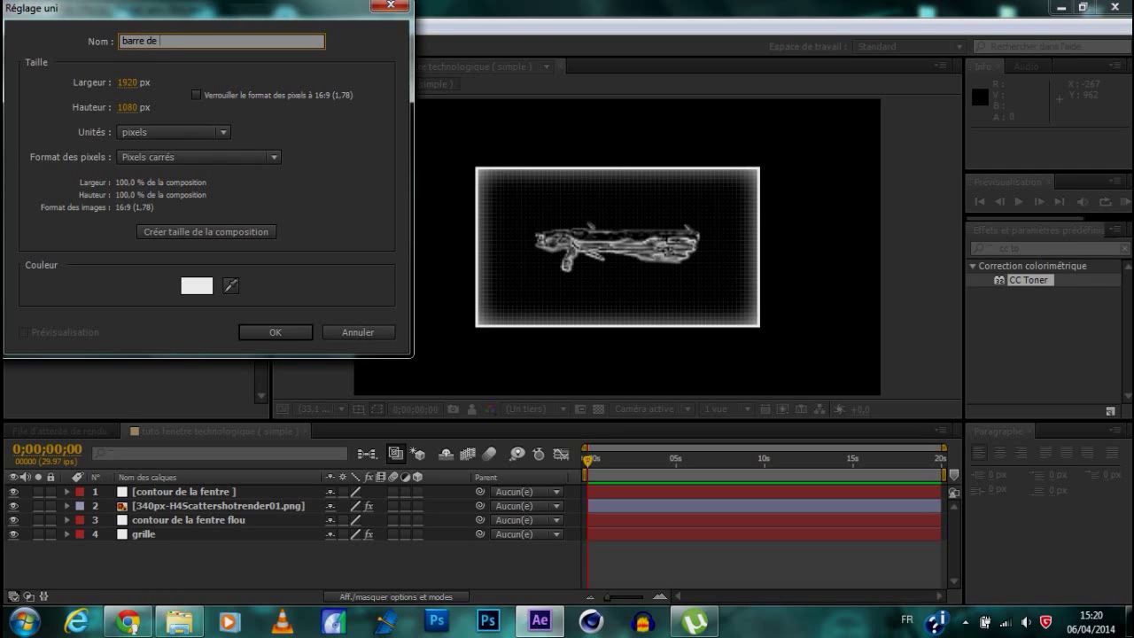
pyautogui.write('barre de chargement')
pyautogui.press('Return')
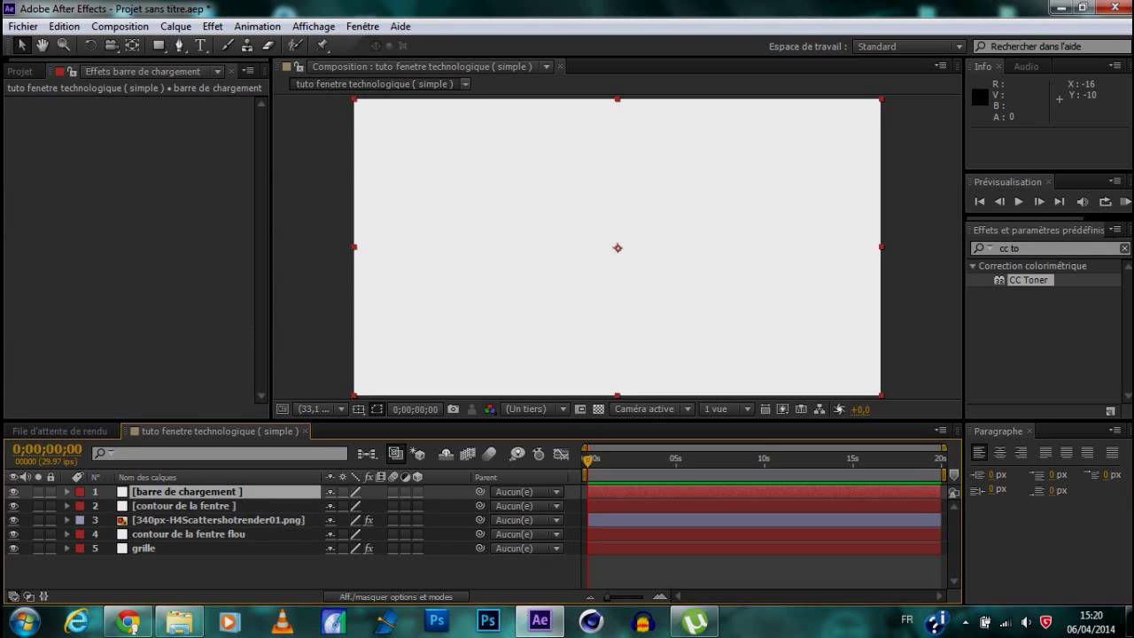
# Step: Add a full-size rectangular mask to the barre de chargement layer and set its mode to Soustraction
pyautogui.click(161, 48)
pyautogui.doubleClick(161, 48)
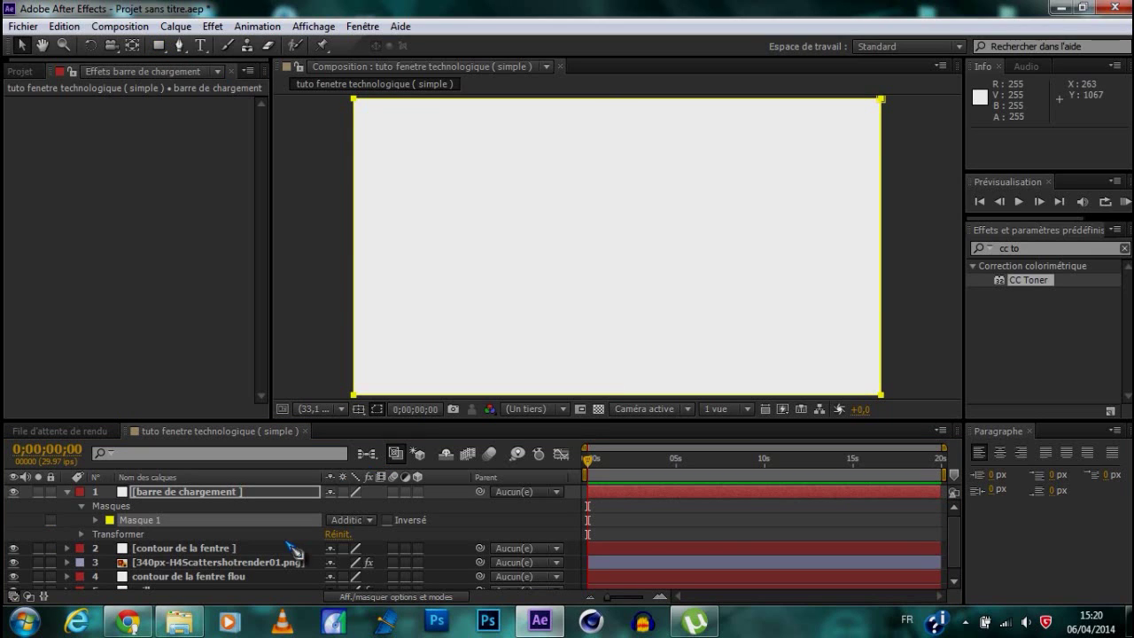
pyautogui.click(367, 520)
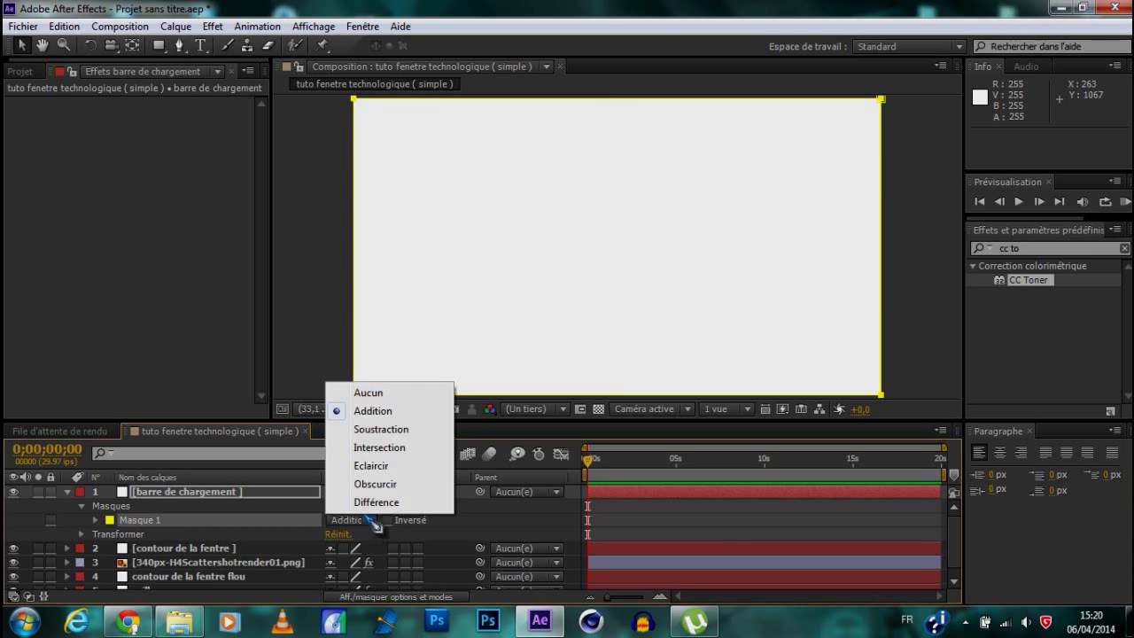
pyautogui.click(408, 432)
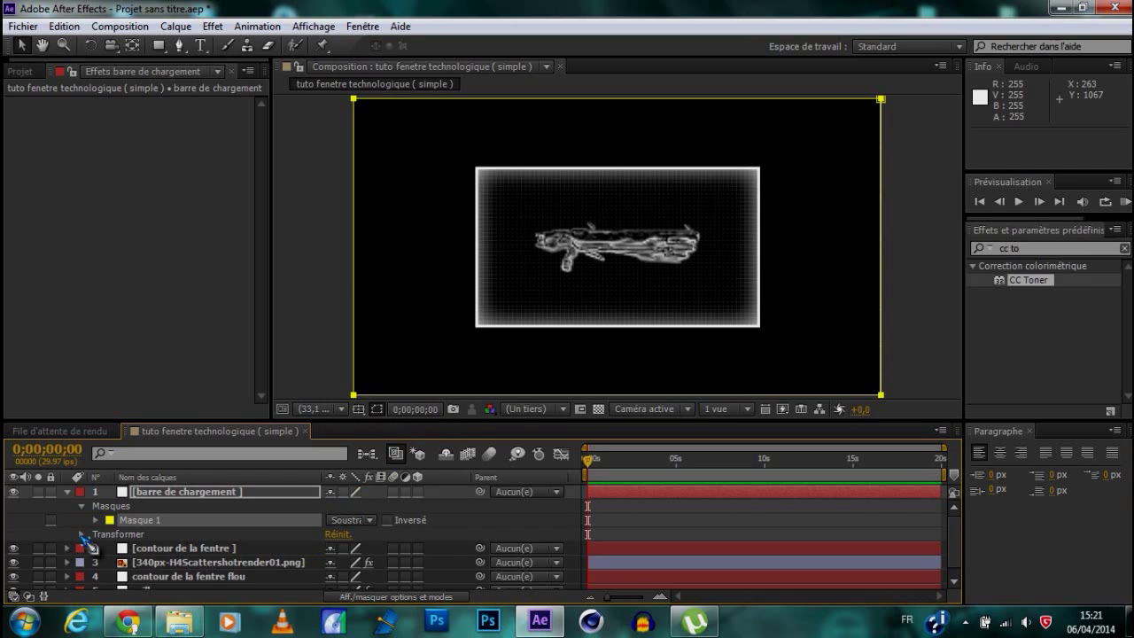
# Step: Try the barre de chargement layer's Echelle at 54%, and set it to 50%
pyautogui.click(81, 536)
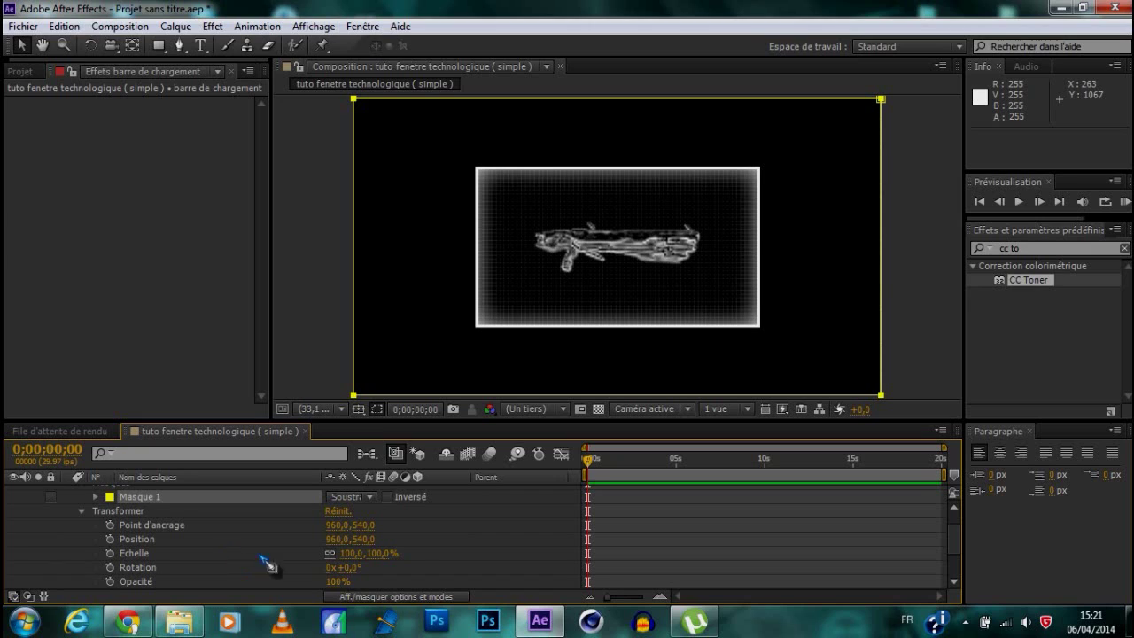
pyautogui.click(381, 554)
pyautogui.write('54')
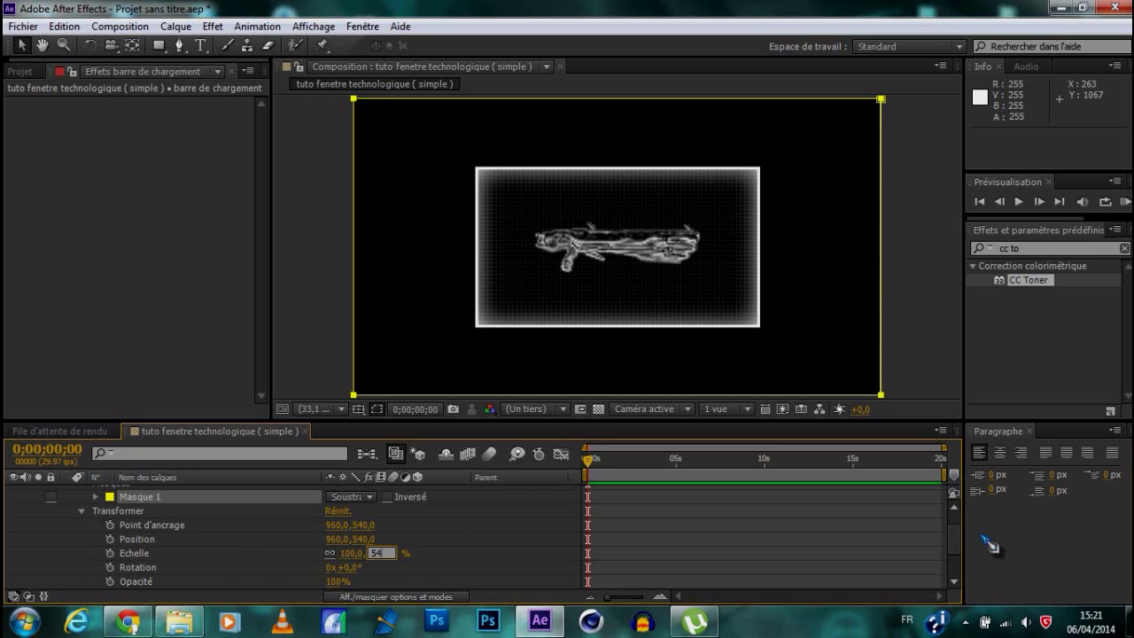
pyautogui.press('Return')
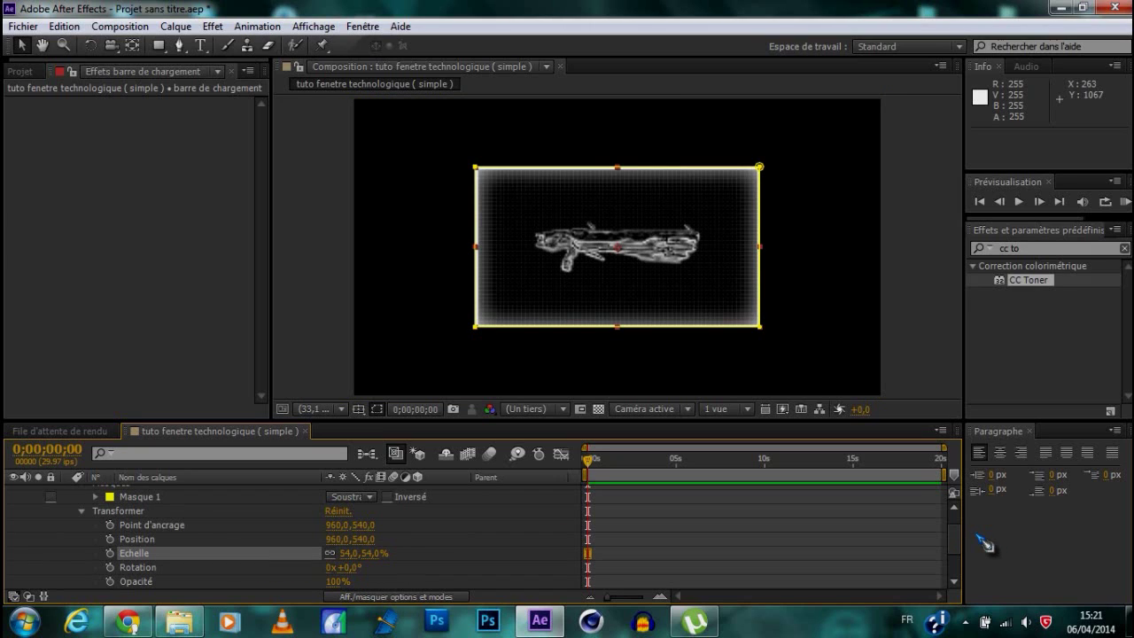
pyautogui.click(377, 554)
pyautogui.write('50')
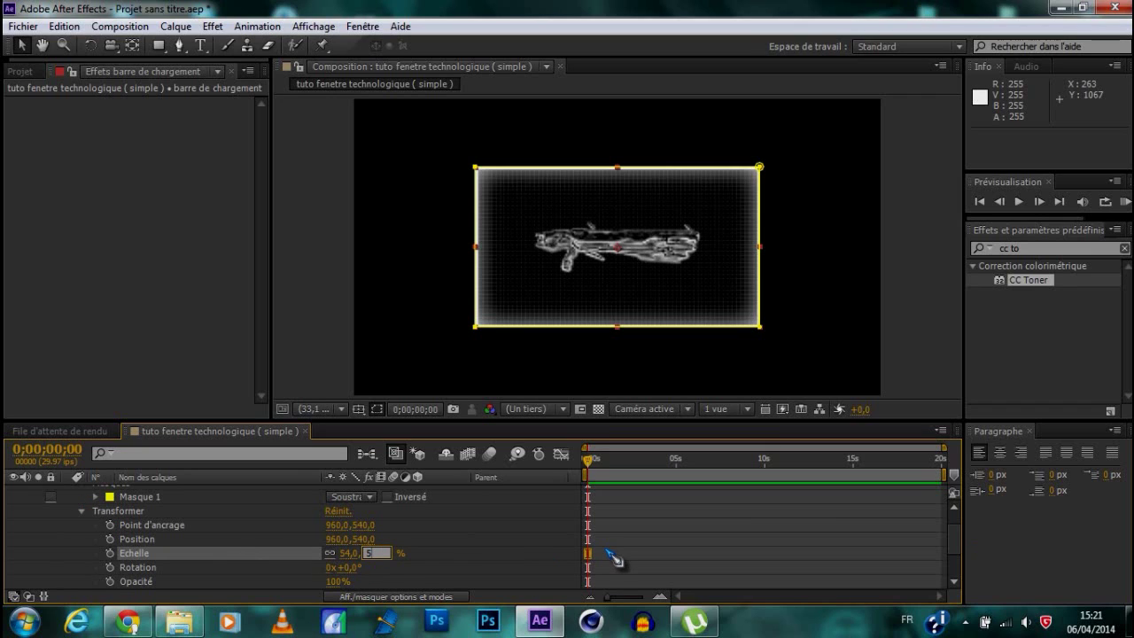
pyautogui.press('Return')
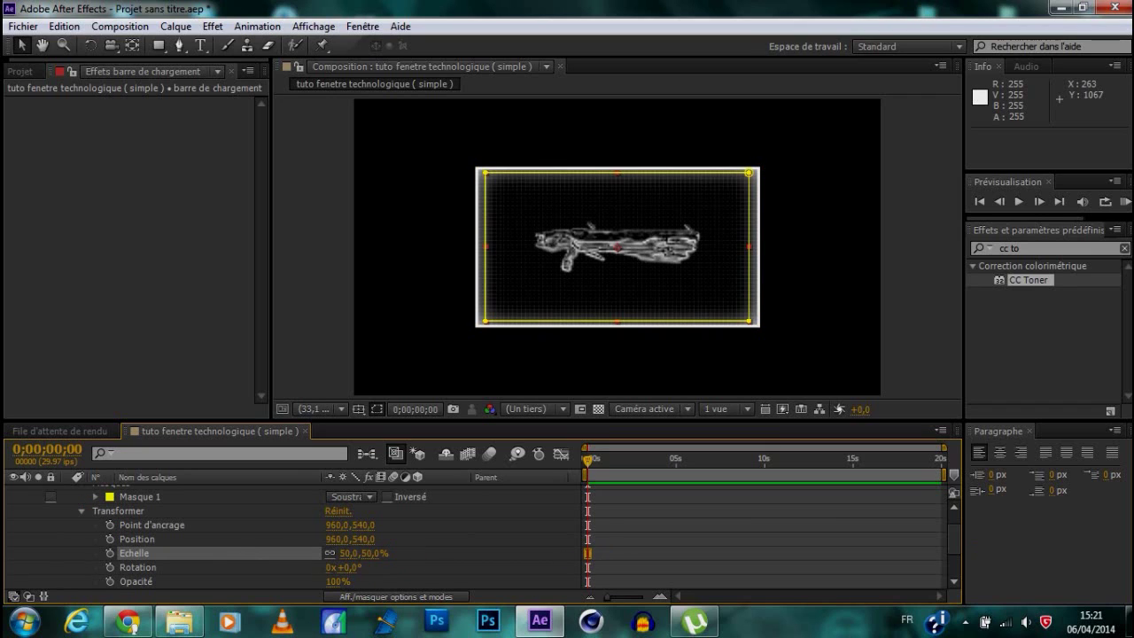
# Step: Unlink the Echelle proportions of barre de chargement, keeping the width at 50% and setting the height to 8%
pyautogui.click(333, 554)
pyautogui.moveTo(366, 559); pyautogui.dragTo(349, 560)
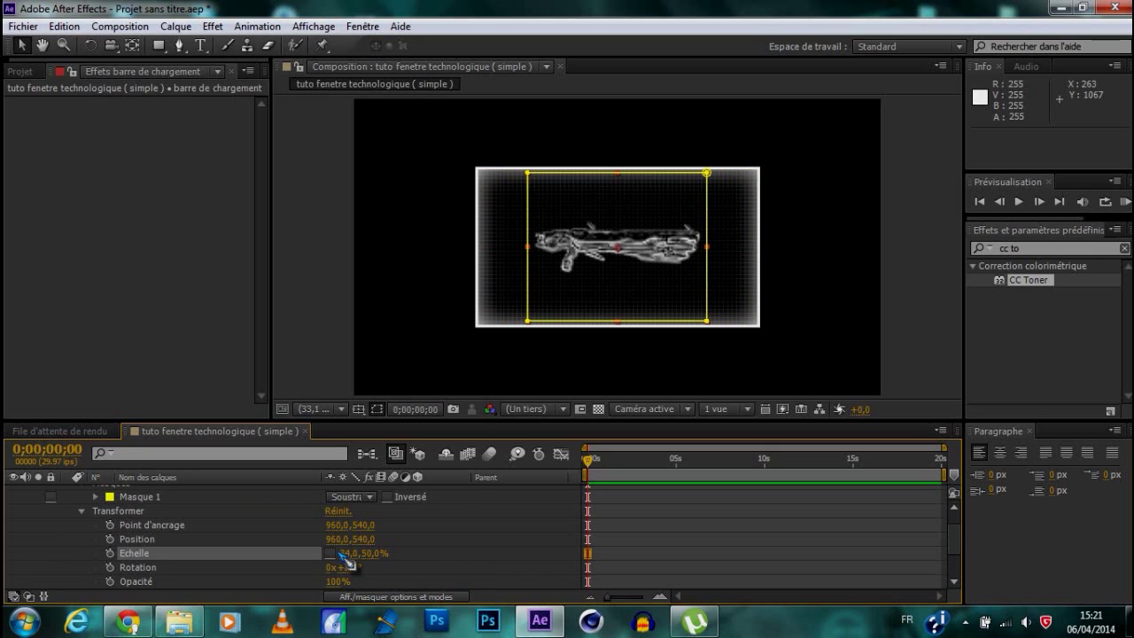
pyautogui.click(348, 554)
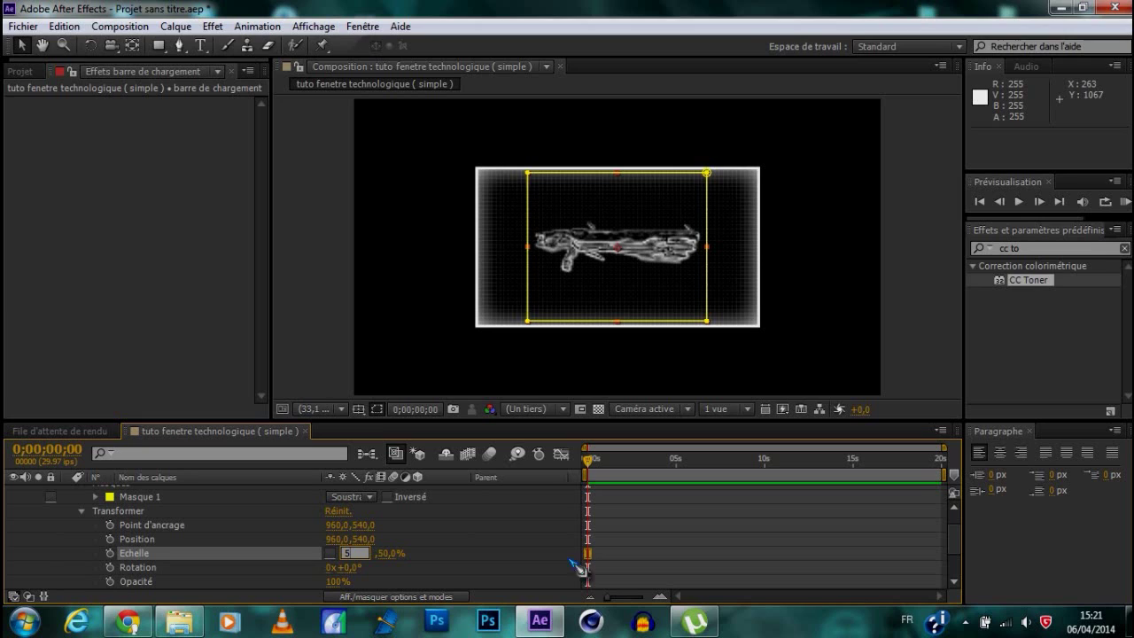
pyautogui.press('Return')
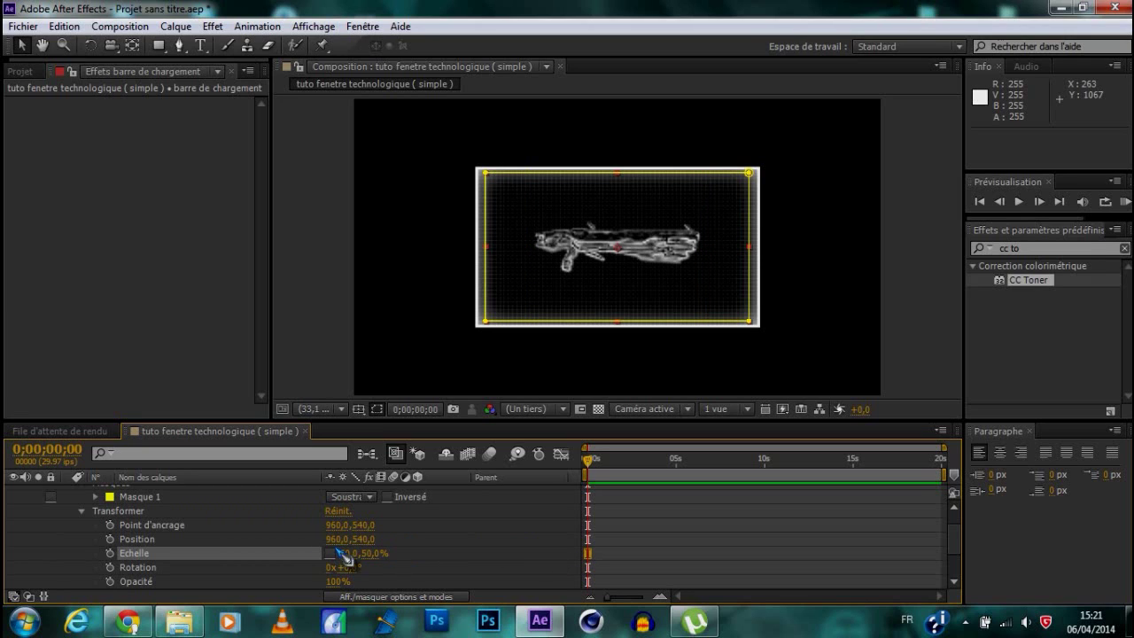
pyautogui.moveTo(375, 554); pyautogui.dragTo(339, 556)
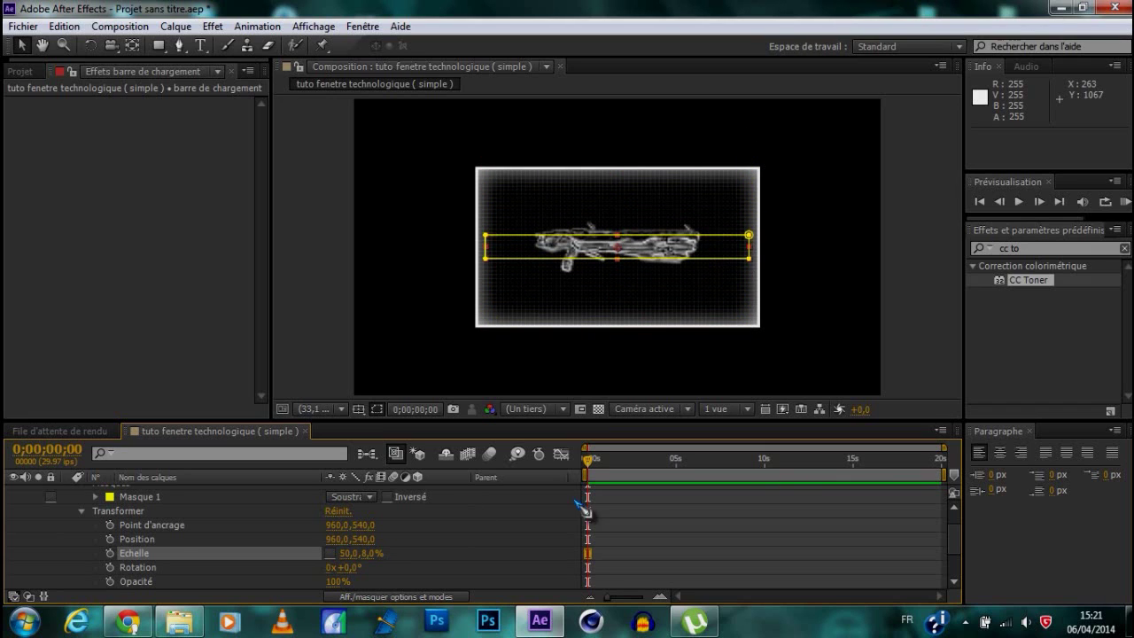
# Step: Move the barre de chargement layer straight down to the lower part of the white frame, at a Position of about 960, 762
pyautogui.press('Down')
pyautogui.press('Down')
pyautogui.press('Down')
pyautogui.press('Down')
pyautogui.press('Down')
pyautogui.press('Down')
pyautogui.press('Down')
pyautogui.press('Down')
pyautogui.press('Down')
pyautogui.press('Down')
pyautogui.press('Down')
pyautogui.press('Down')
pyautogui.press('Down')
pyautogui.press('Down')
pyautogui.press('Down')
pyautogui.press('Down')
pyautogui.press('Down')
pyautogui.press('Down')
pyautogui.press('Down')
pyautogui.press('Down')
pyautogui.press('Down')
pyautogui.press('Down')
pyautogui.press('Down')
pyautogui.press('Down')
pyautogui.press('Down')
pyautogui.press('Down')
pyautogui.press('Down')
pyautogui.press('Down')
pyautogui.press('Down')
pyautogui.press('Down')
pyautogui.press('Down')
pyautogui.press('Down')
pyautogui.press('Down')
pyautogui.press('Down')
pyautogui.press('Down')
pyautogui.press('Down')
pyautogui.press('Down')
pyautogui.press('Down')
pyautogui.press('Down')
pyautogui.press('Down')
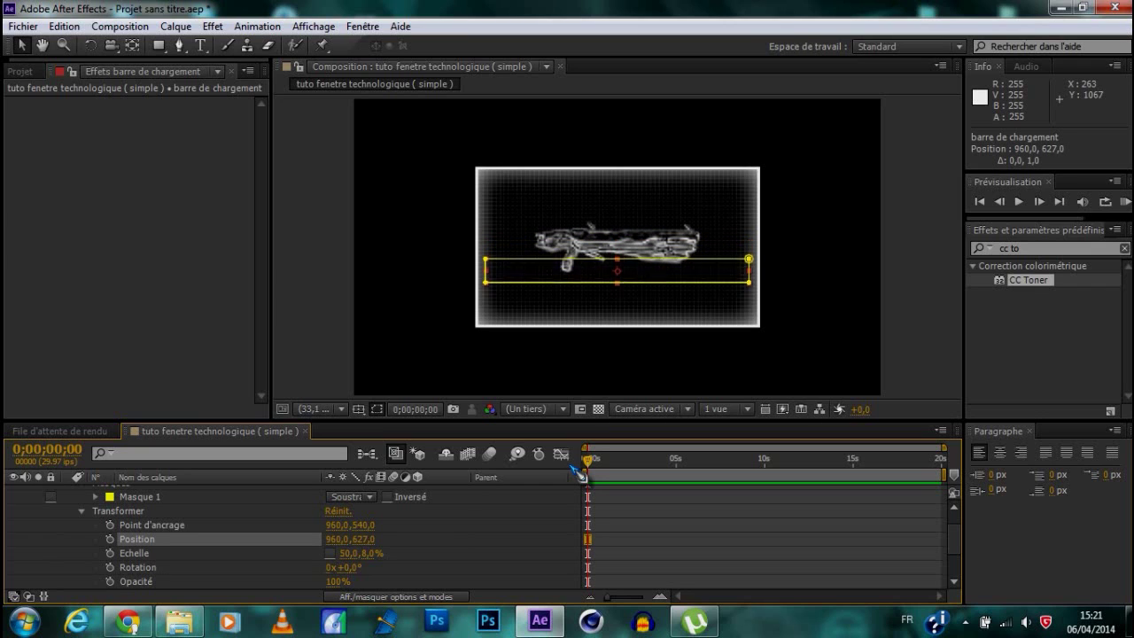
pyautogui.press('Down')
pyautogui.press('Down')
pyautogui.press('Down')
pyautogui.press('Down')
pyautogui.press('Down')
pyautogui.press('Down')
pyautogui.press('Down')
pyautogui.press('Down')
pyautogui.press('Down')
pyautogui.press('Down')
pyautogui.press('Down')
pyautogui.press('Down')
pyautogui.press('Down')
pyautogui.press('Down')
pyautogui.press('Down')
pyautogui.press('Down')
pyautogui.press('Down')
pyautogui.press('Down')
pyautogui.press('Down')
pyautogui.press('Down')
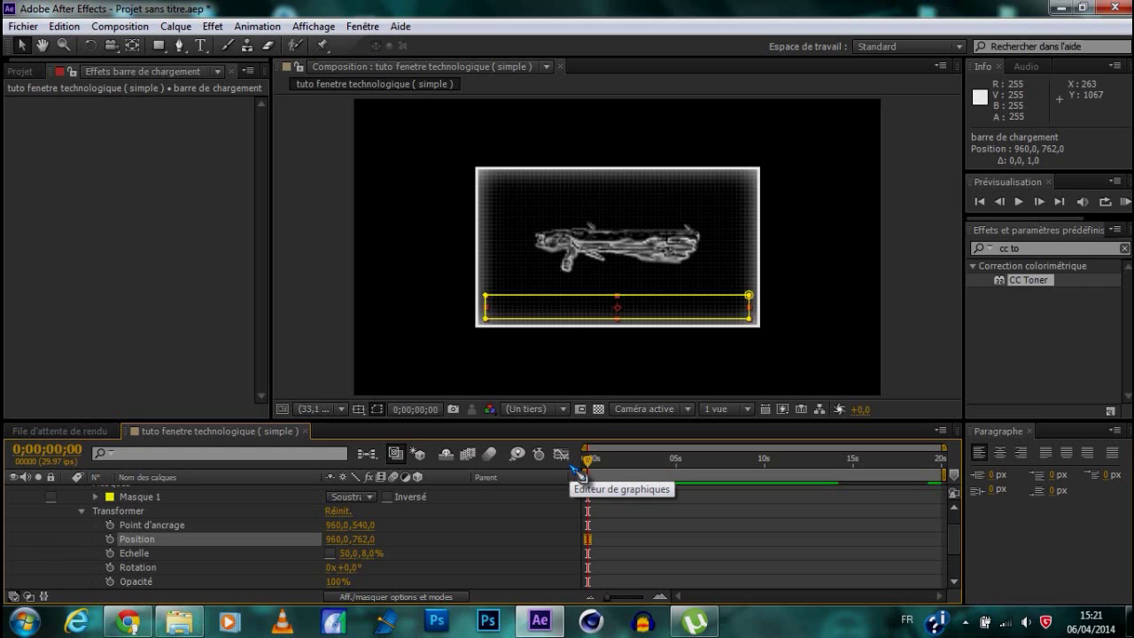
pyautogui.press('Down')
pyautogui.press('Down')
pyautogui.press('Down')
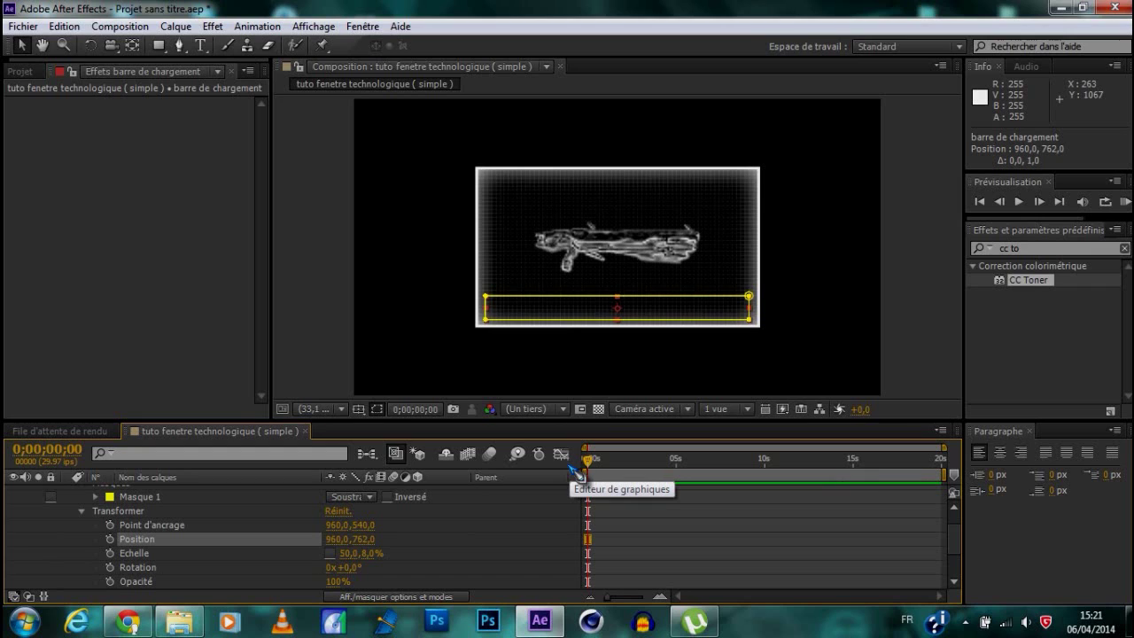
# Step: Set the Expansion de masque of Masque 1 on barre de chargement to -30 pixels
pyautogui.click(96, 497)
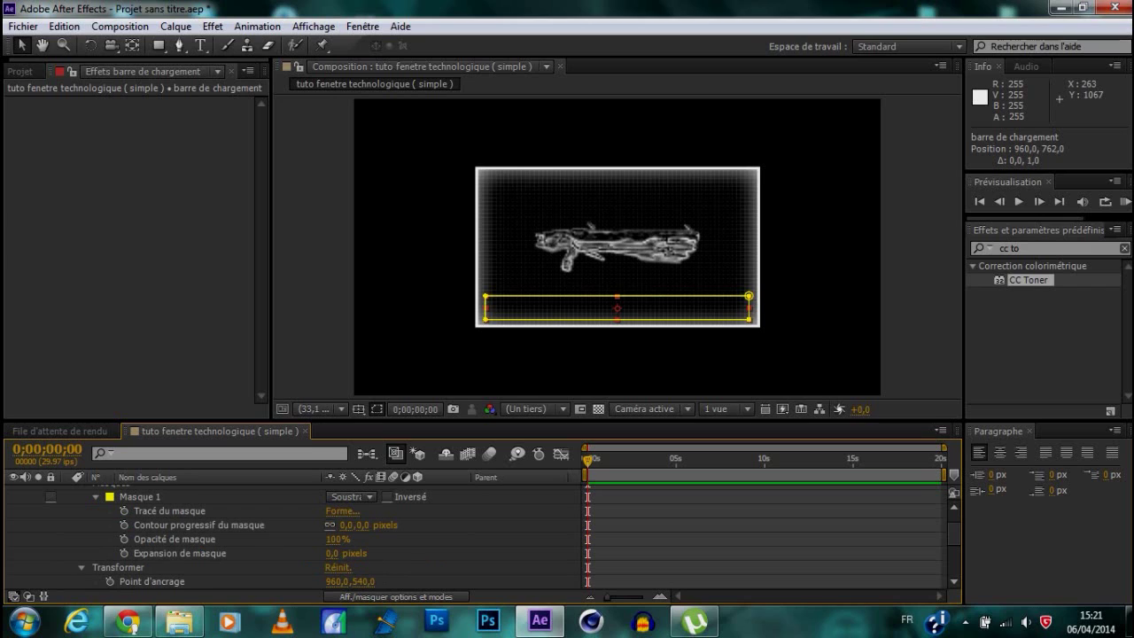
pyautogui.write('-')
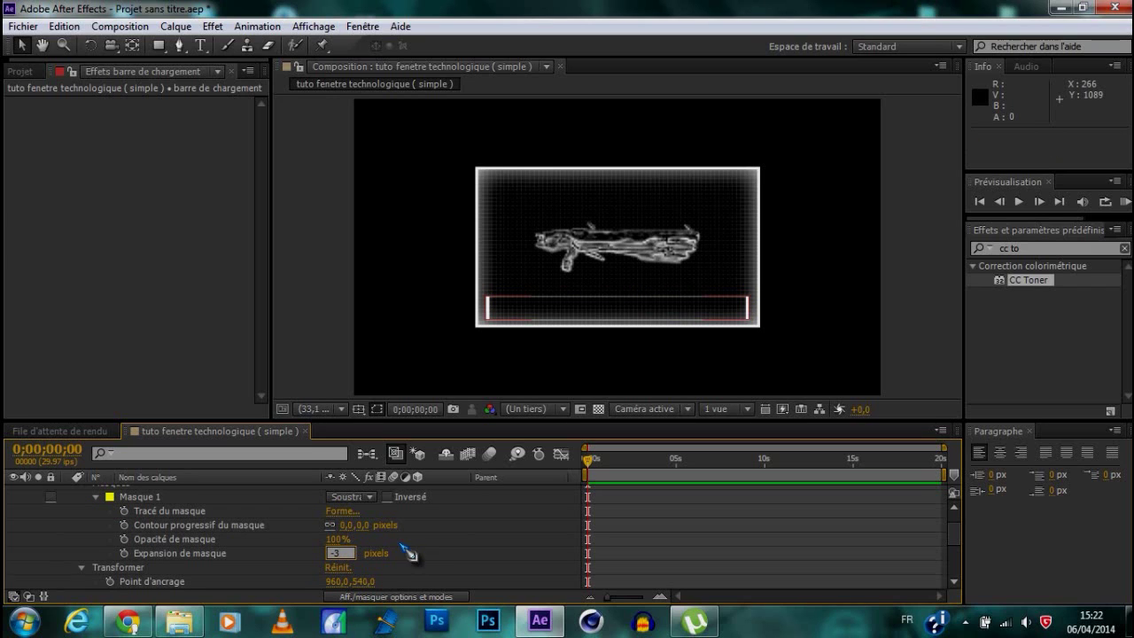
pyautogui.write('30')
pyautogui.press('Return')
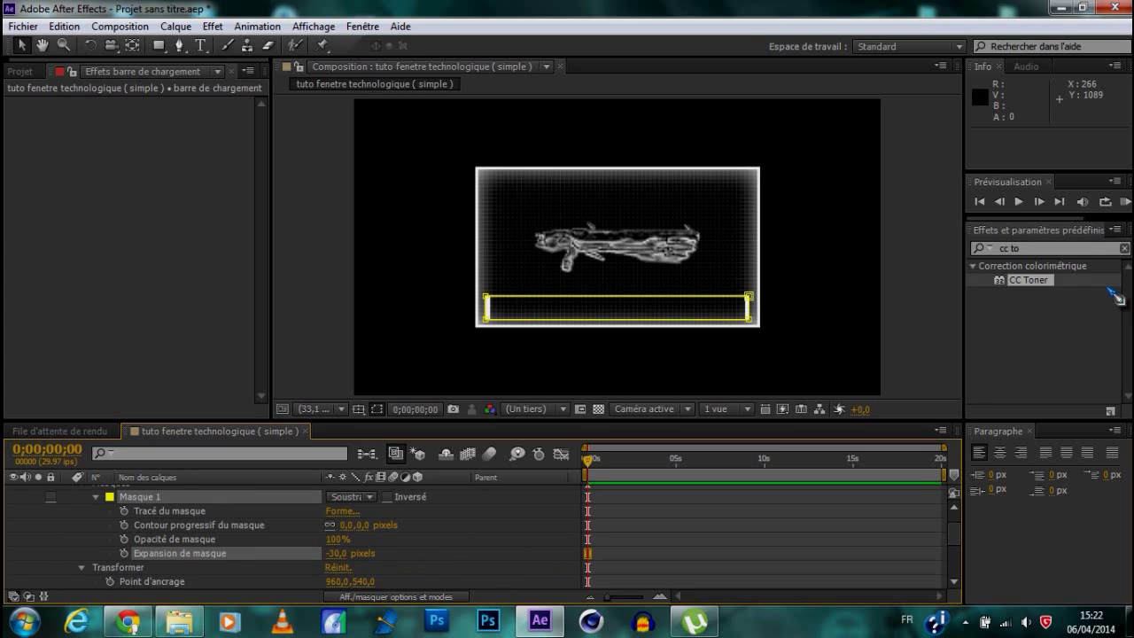
pyautogui.click(945, 360)
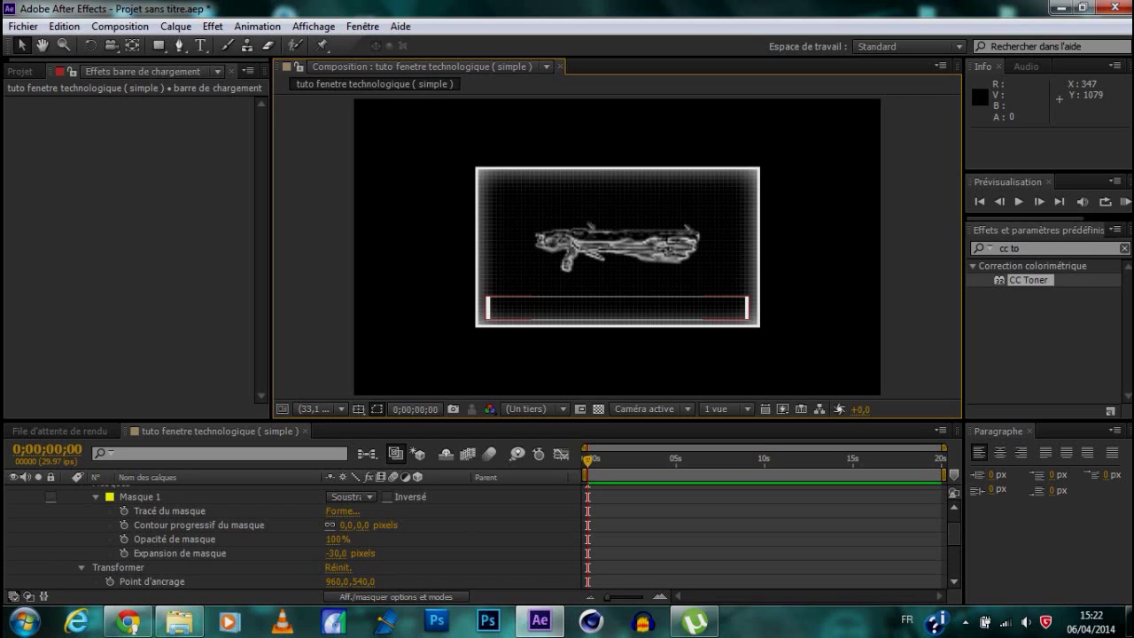
# Step: Set the Contour progressif du masque of Masque 1 to 23 pixels and collapse the barre de chargement layer
pyautogui.moveTo(345, 524); pyautogui.dragTo(365, 524)
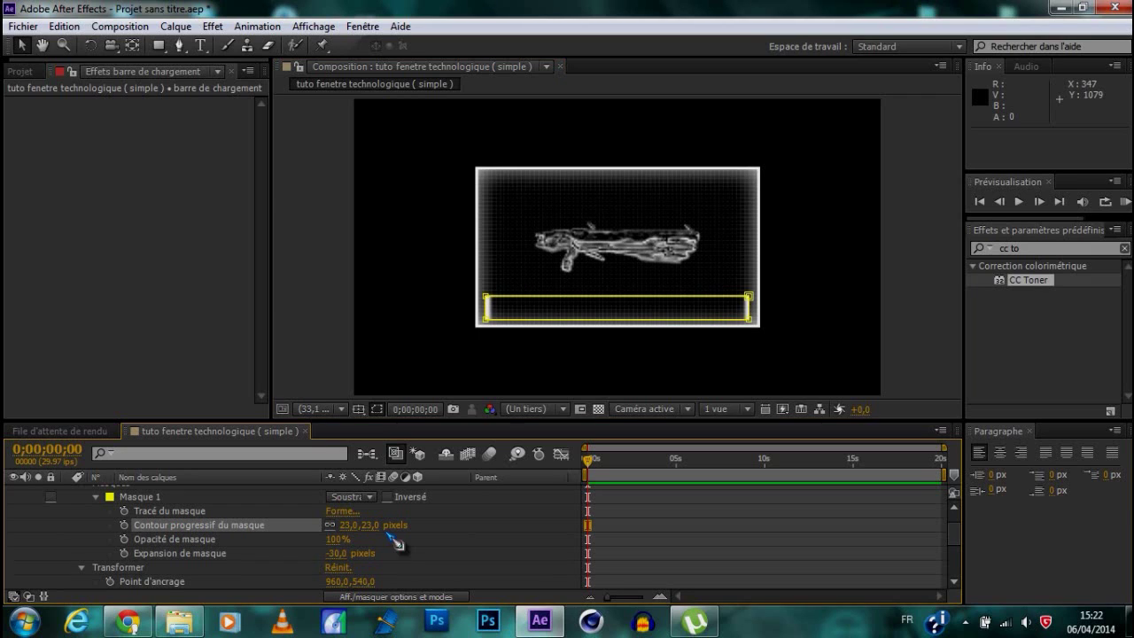
pyautogui.click(931, 266)
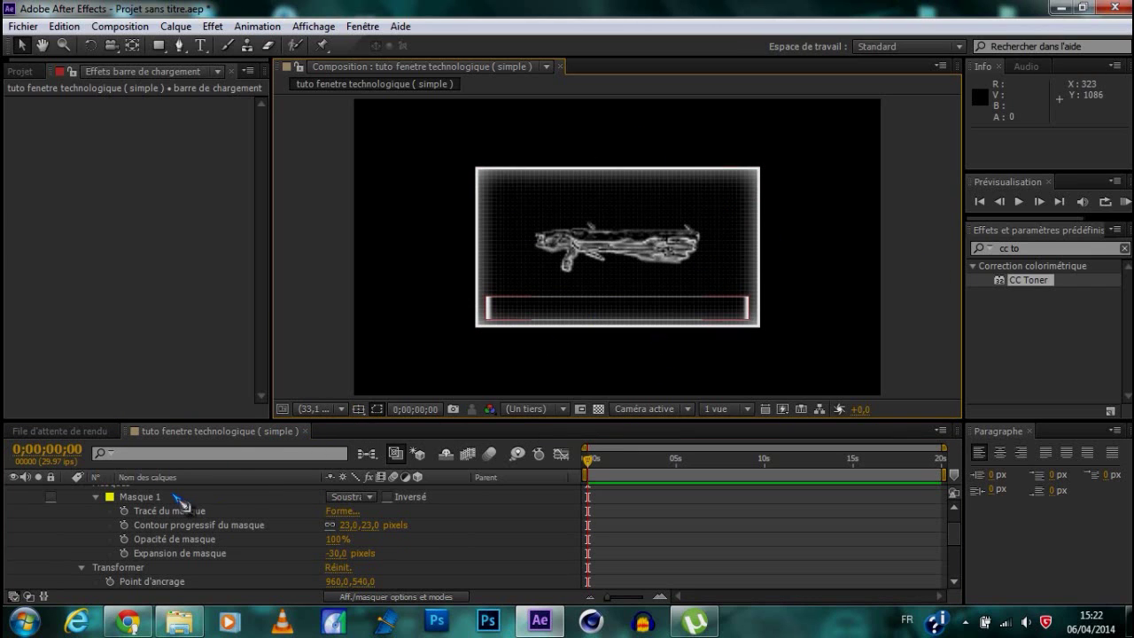
pyautogui.click(78, 523)
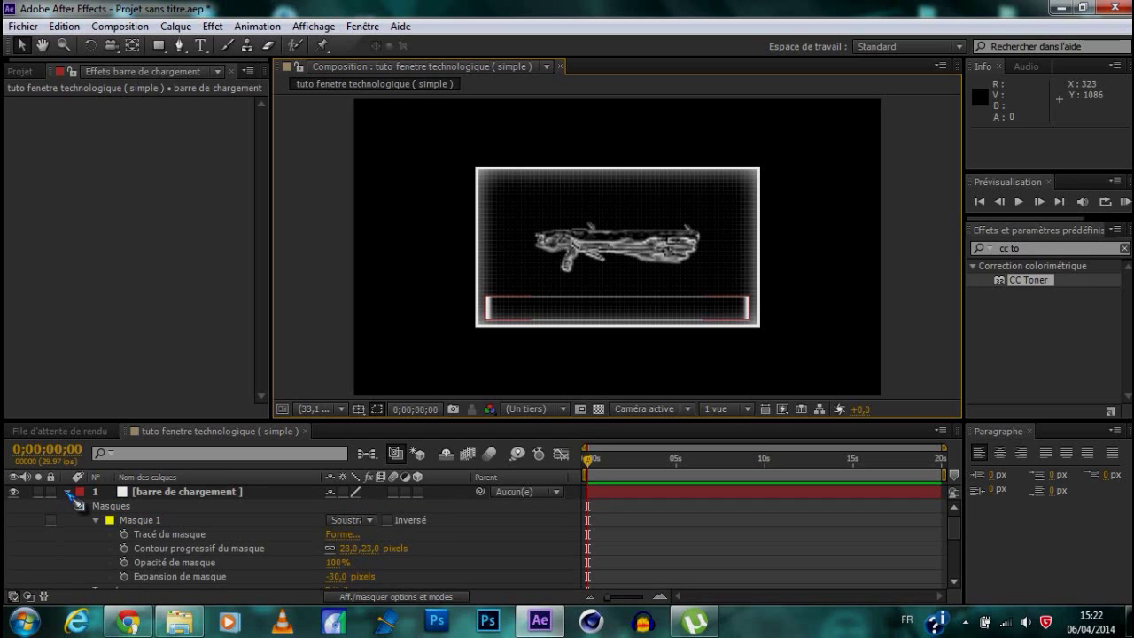
pyautogui.click(71, 493)
# Step: Duplicate the barre de chargement layer and rename the copy "barre de chargement 2"
pyautogui.click(217, 494)
pyautogui.hotkey('ctrl', 'c')
pyautogui.hotkey('ctrl', 'v')
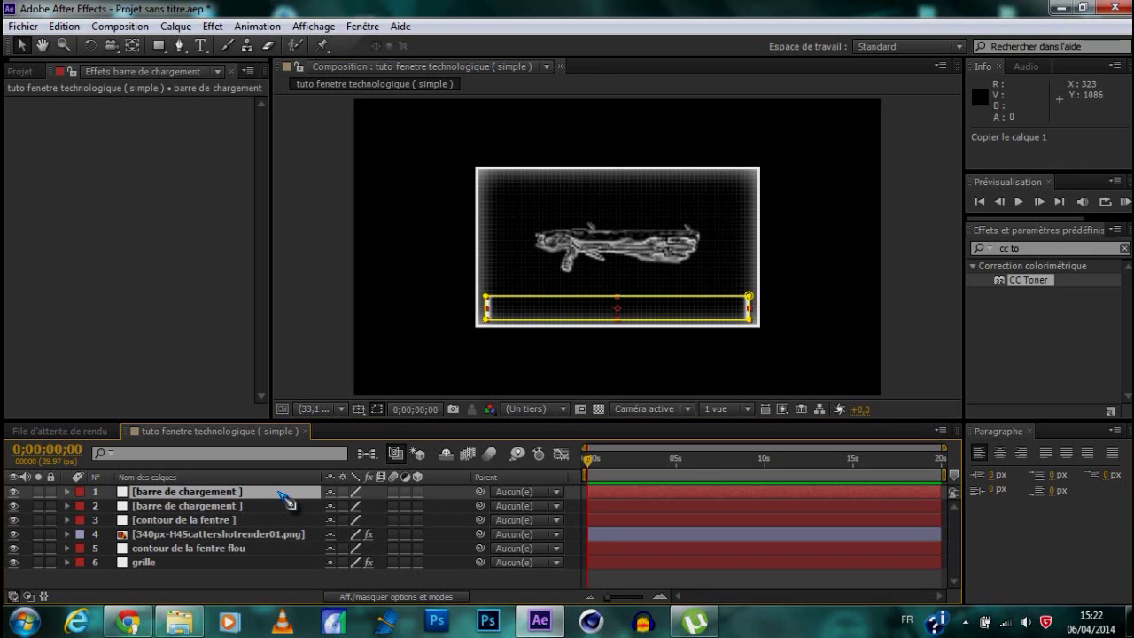
pyautogui.rightClick(239, 493)
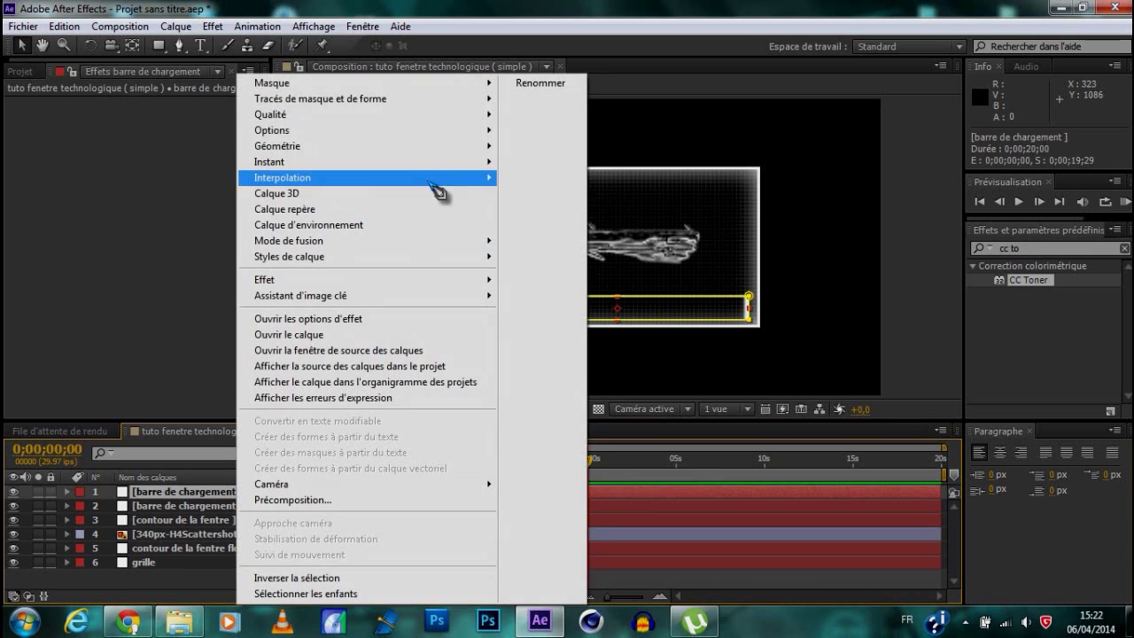
pyautogui.click(558, 86)
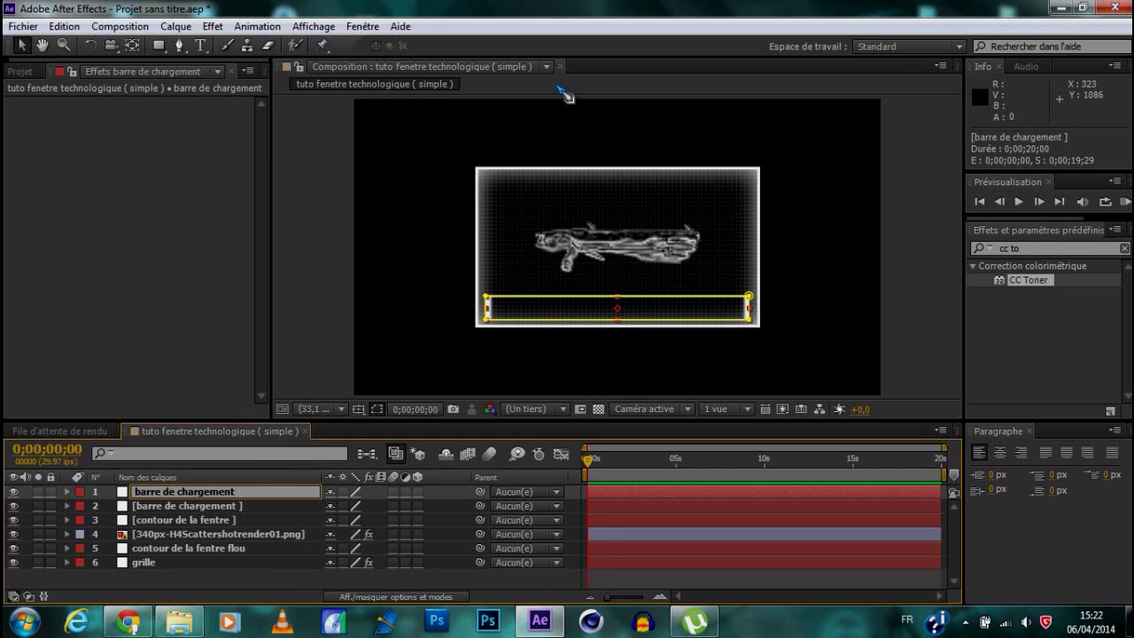
pyautogui.write('2')
pyautogui.press('Return')
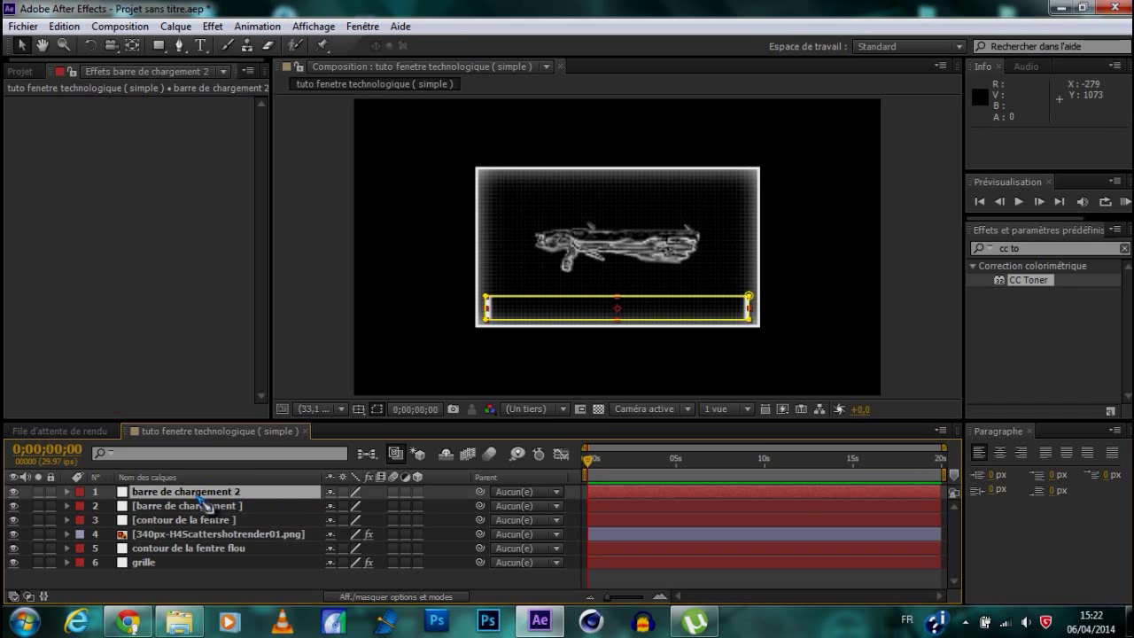
# Step: Place barre de chargement 2 below the original barre de chargement layer and delete its masks
pyautogui.moveTo(202, 496); pyautogui.dragTo(70, 512)
pyautogui.click(67, 505)
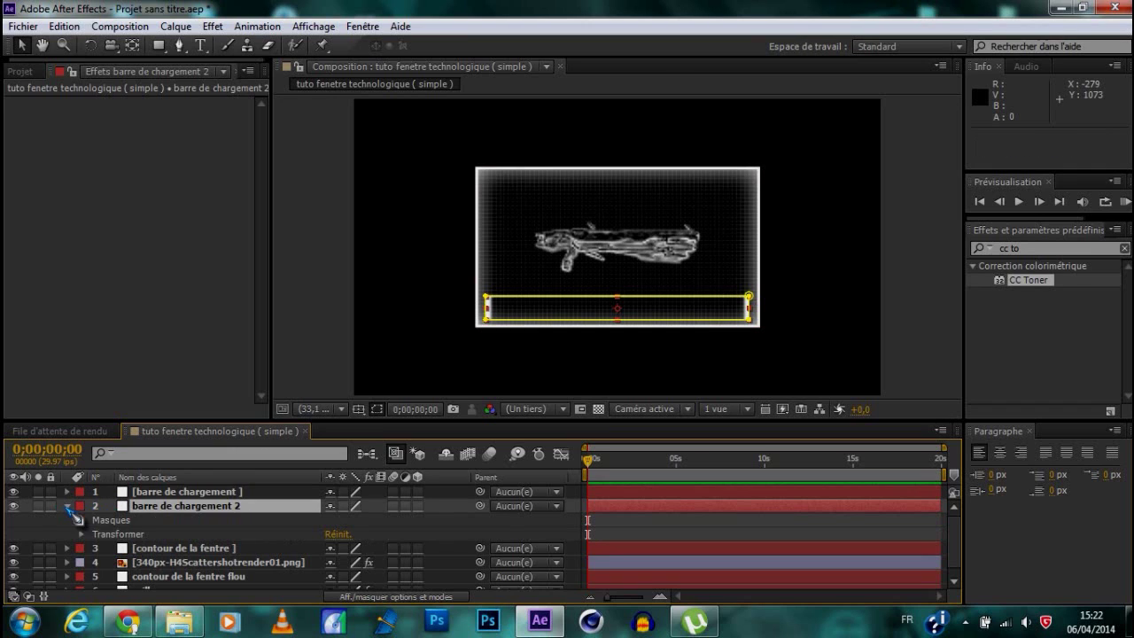
pyautogui.click(111, 520)
pyautogui.press('Delete')
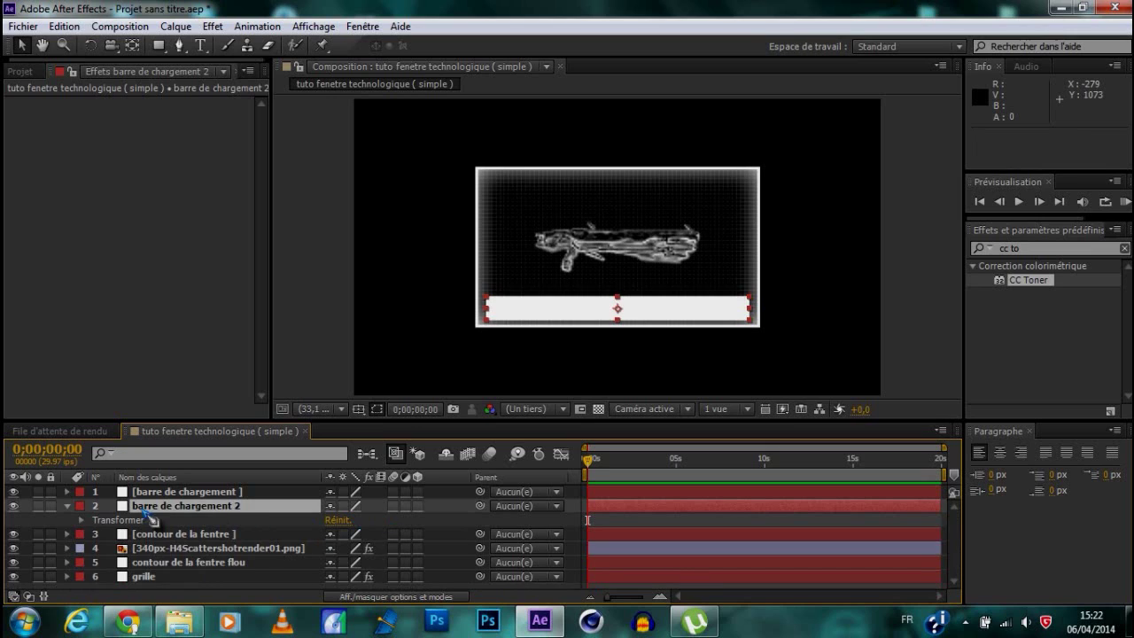
# Step: Reduce the vertical Echelle of barre de chargement 2 to 6%, keeping the horizontal one at 50%
pyautogui.click(81, 520)
pyautogui.scroll(-1, 124, 532)
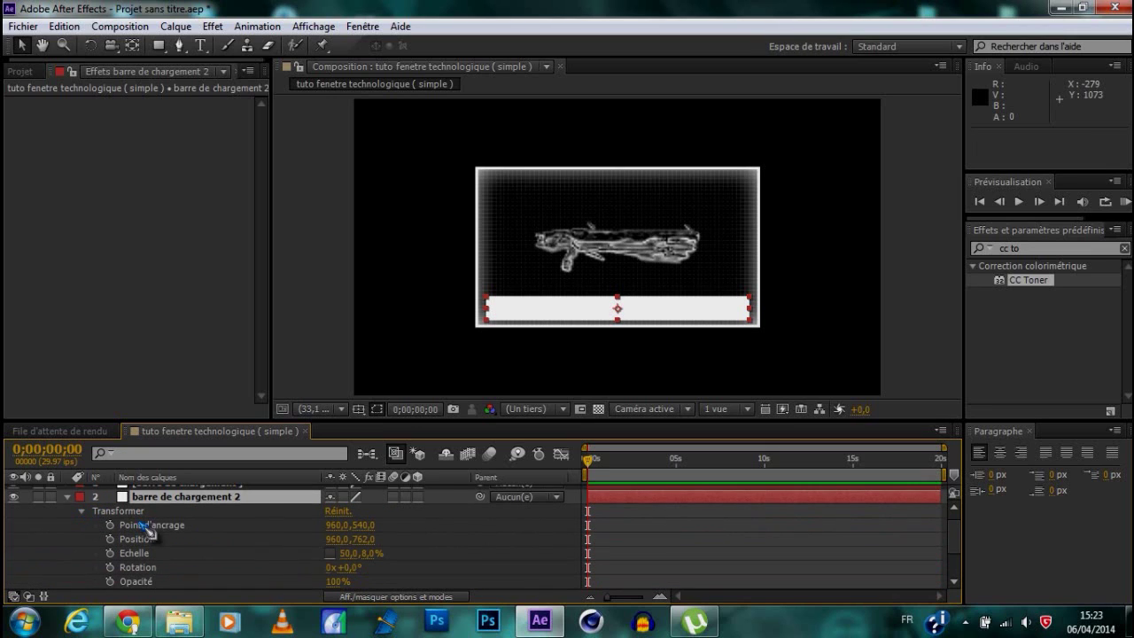
pyautogui.click(110, 553)
pyautogui.moveTo(365, 553); pyautogui.dragTo(360, 553)
pyautogui.press('Return')
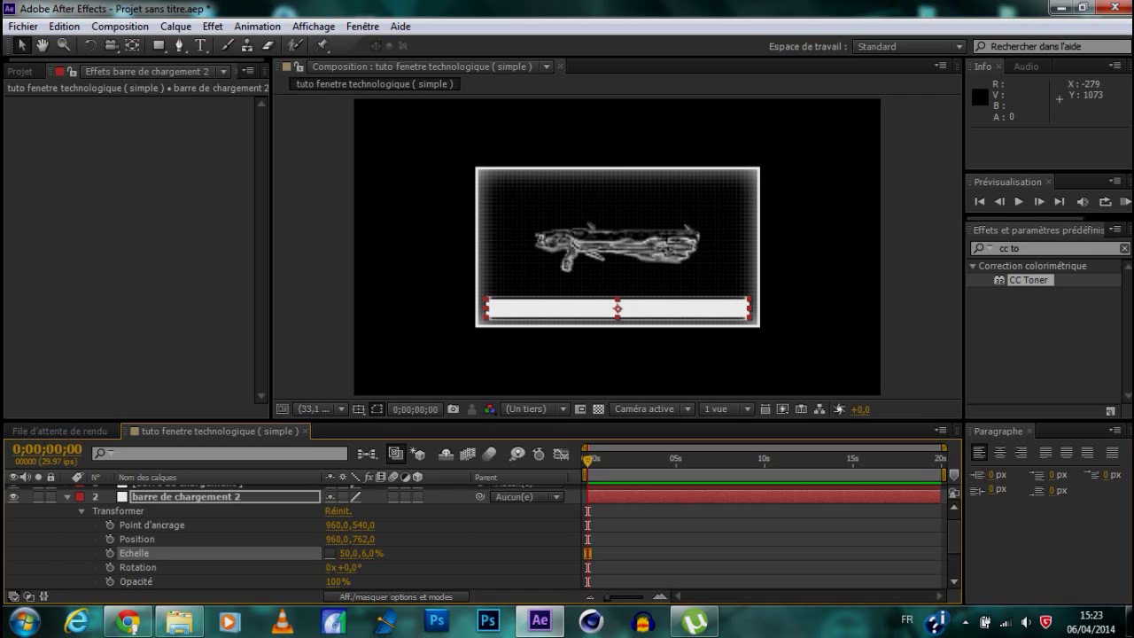
# Step: Set the vertical Echelle of barre de chargement 2 to 5.5% and collapse the layer
pyautogui.click(366, 553)
pyautogui.press('Return')
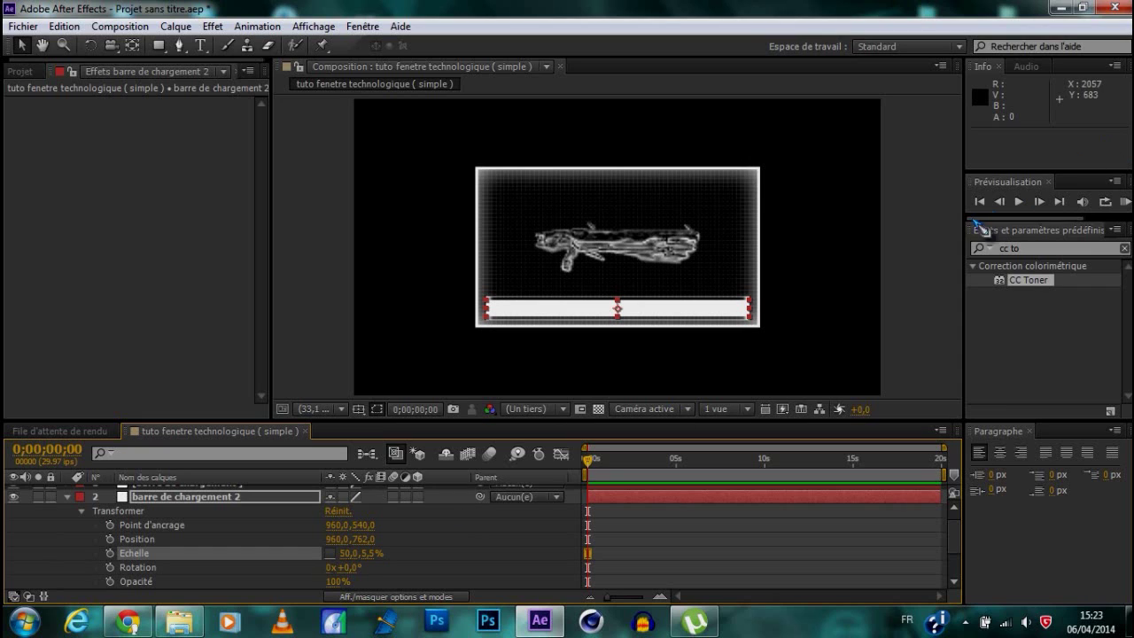
pyautogui.click(901, 298)
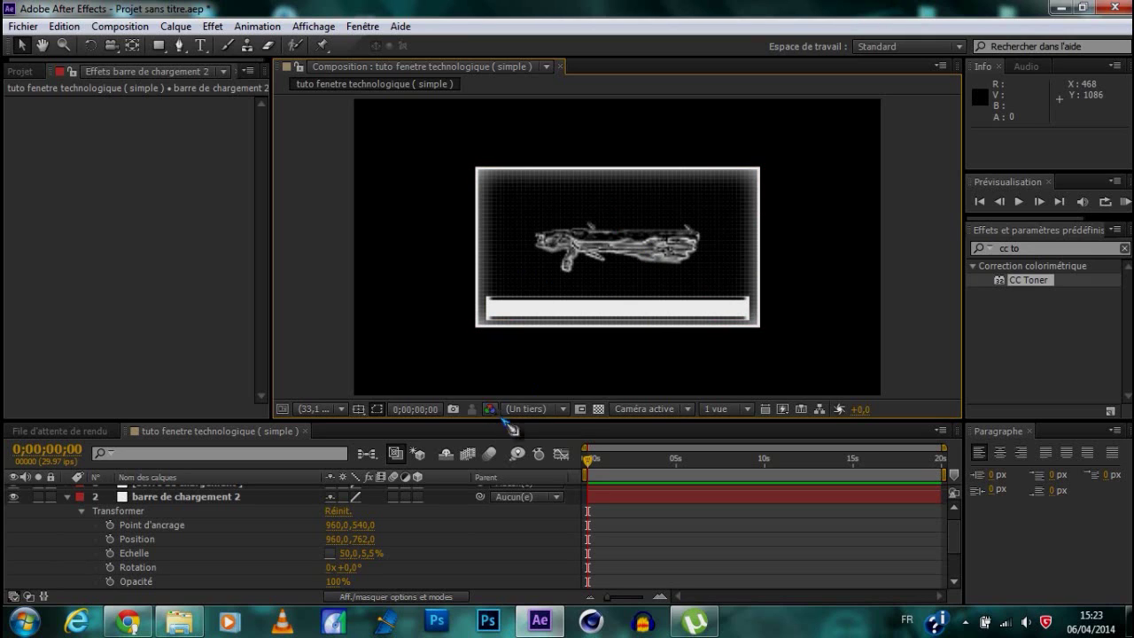
pyautogui.scroll(1, 133, 523)
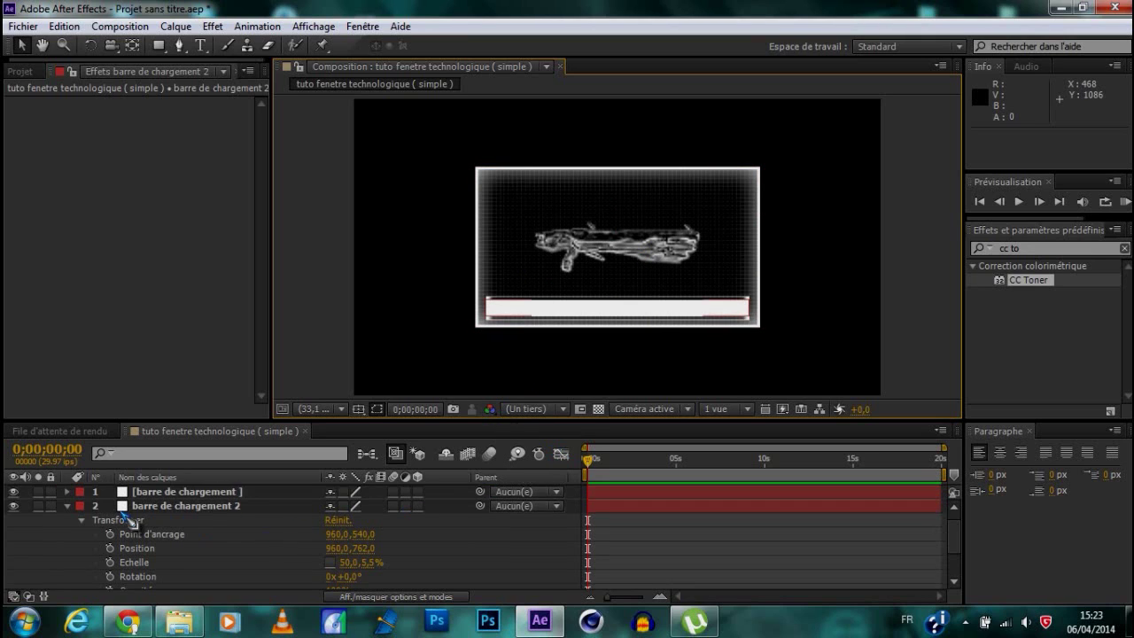
pyautogui.click(68, 507)
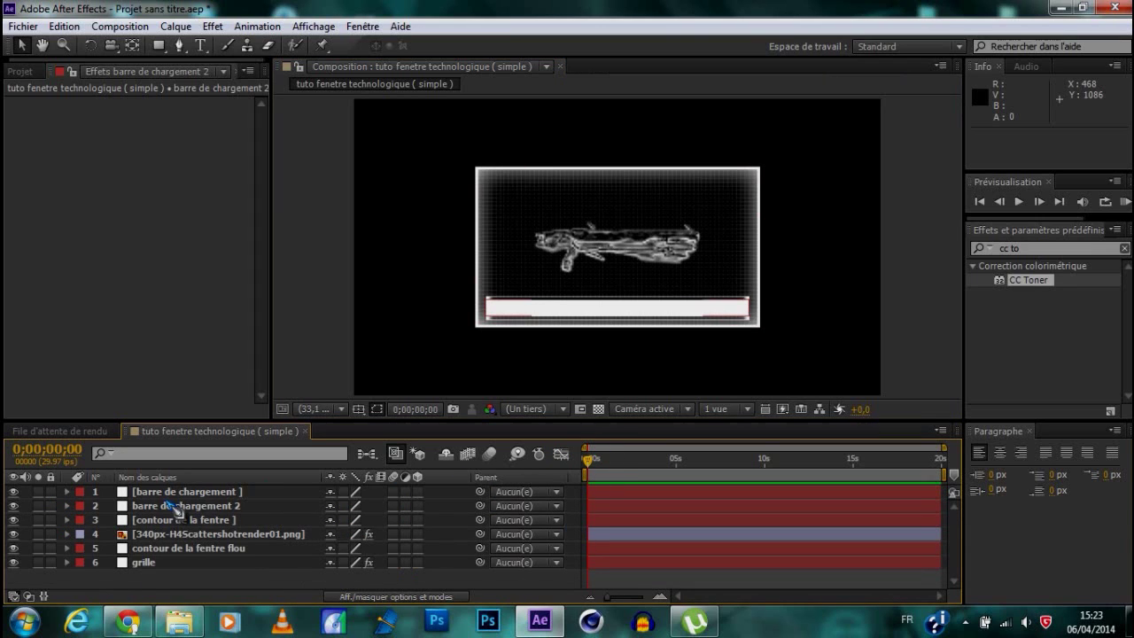
# Step: Move both barre de chargement layers down the layer stack to sit between contour de la fentre flou and grille
pyautogui.click(204, 494)
pyautogui.keyDown('shift'); pyautogui.click(209, 508); pyautogui.keyUp('shift')
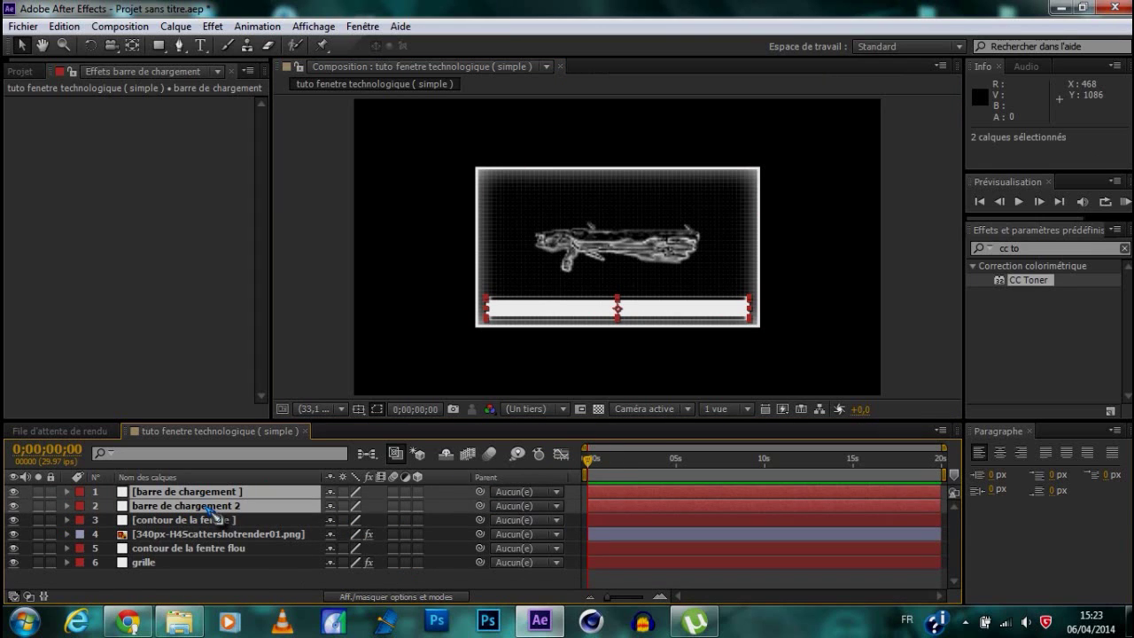
pyautogui.moveTo(210, 509); pyautogui.dragTo(217, 560)
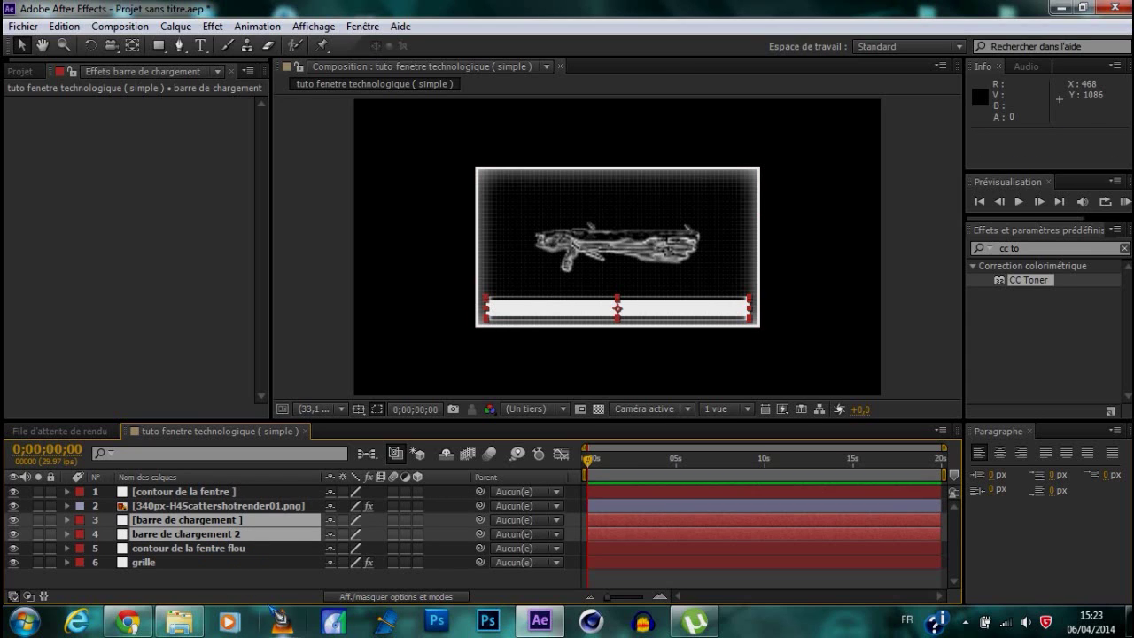
pyautogui.click(297, 587)
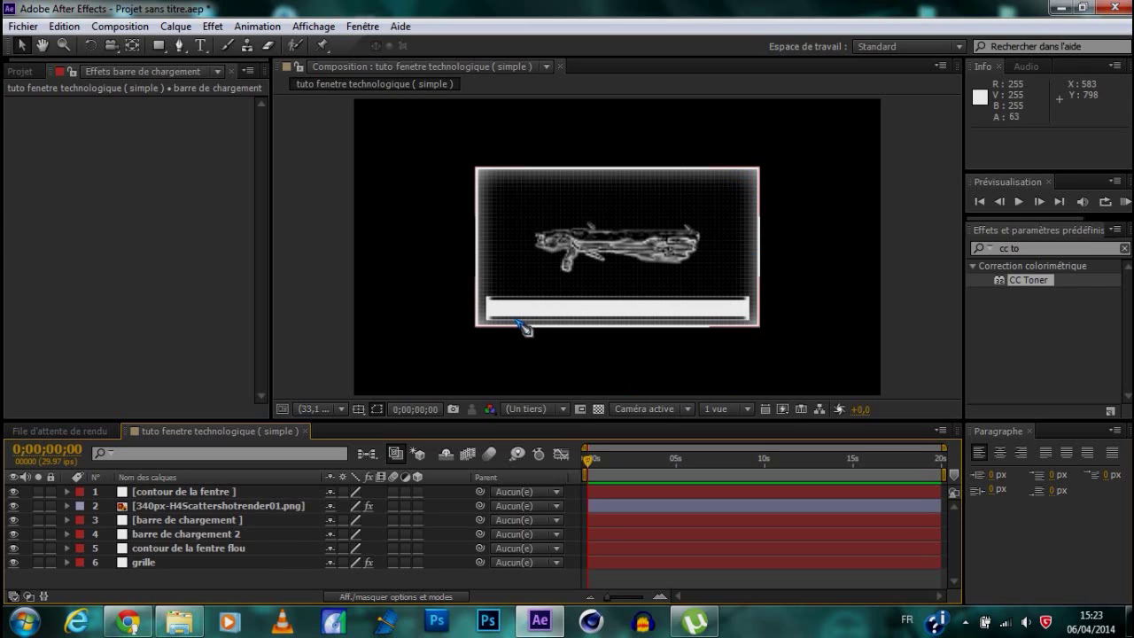
pyautogui.click(168, 534)
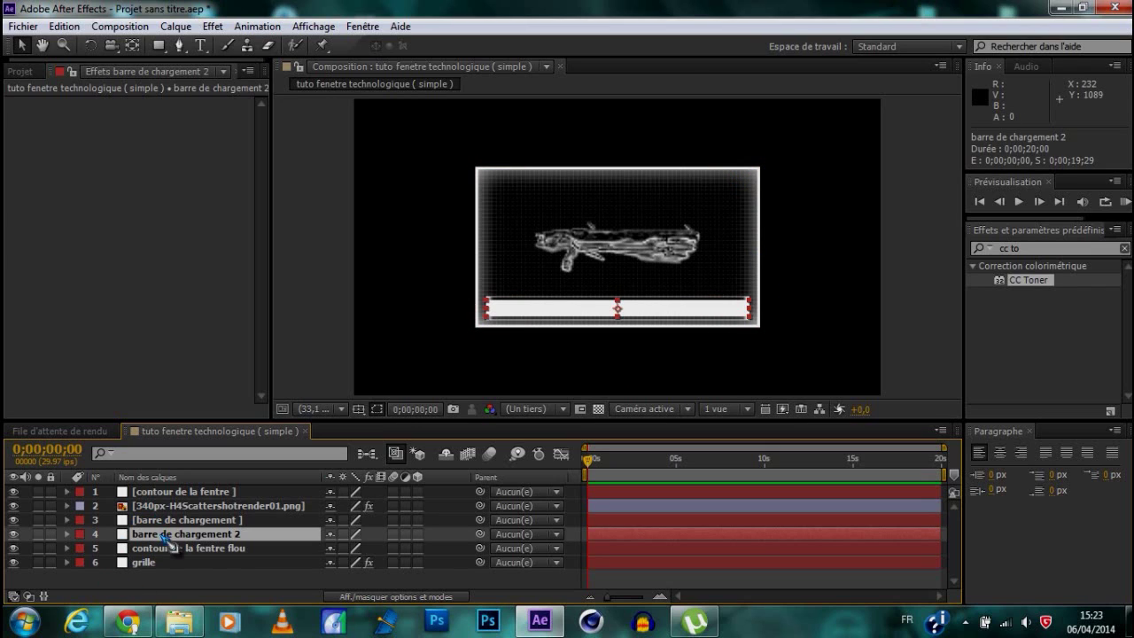
pyautogui.keyDown('shift'); pyautogui.click(167, 523); pyautogui.keyUp('shift')
pyautogui.moveTo(166, 524); pyautogui.dragTo(206, 567)
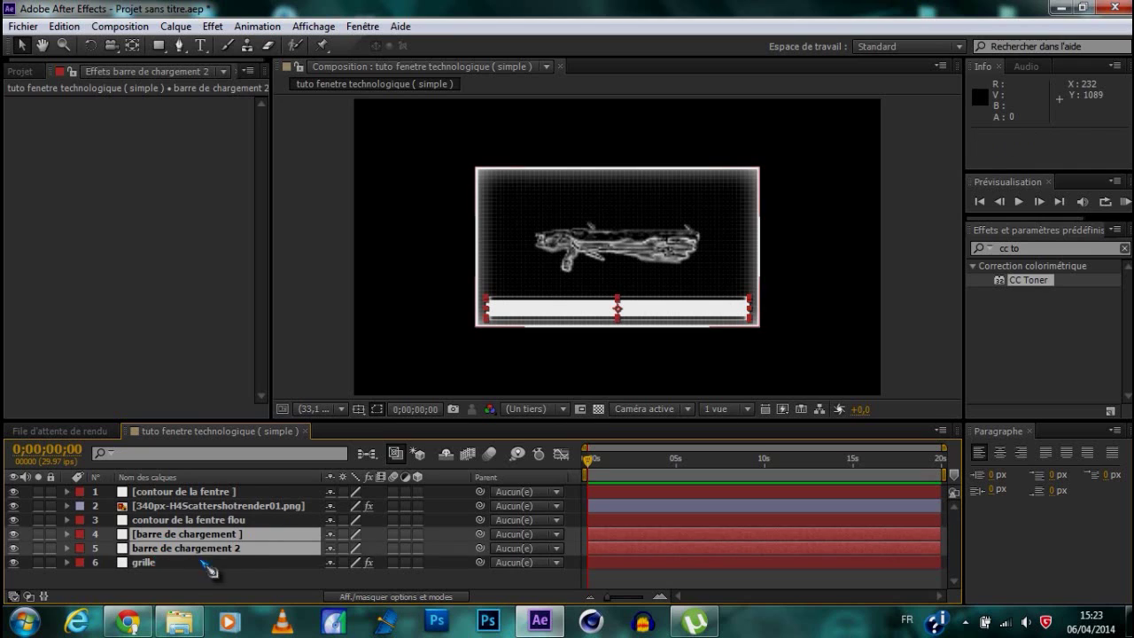
pyautogui.click(214, 567)
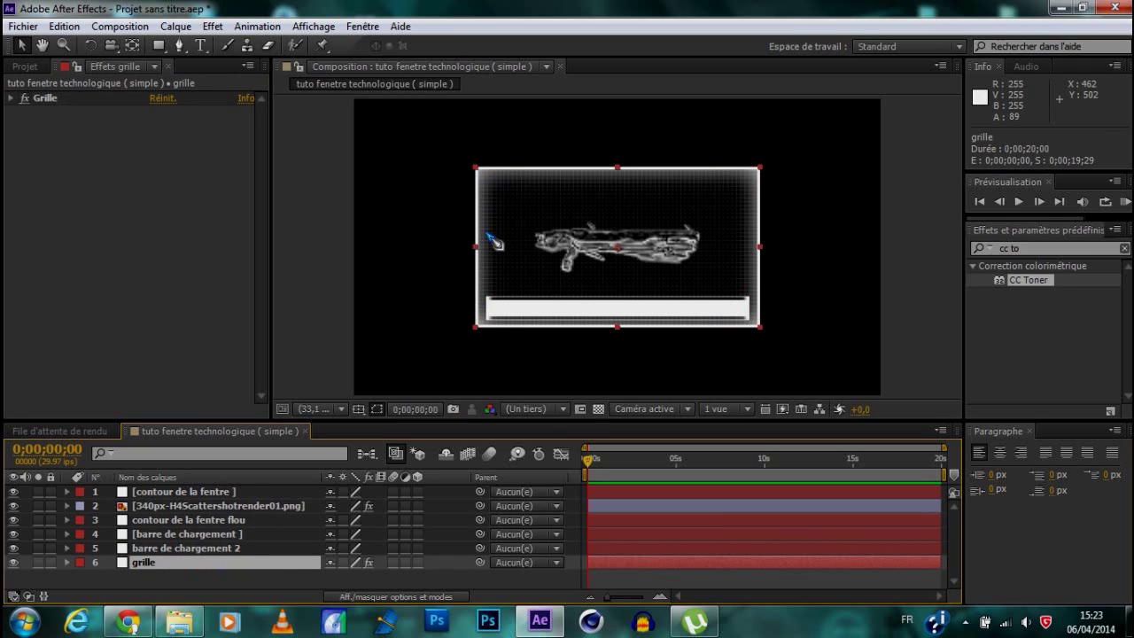
# Step: Enable Echelle keyframing on barre de chargement 2 at 0;00;00;00 with the horizontal scale set to 0%
pyautogui.click(177, 548)
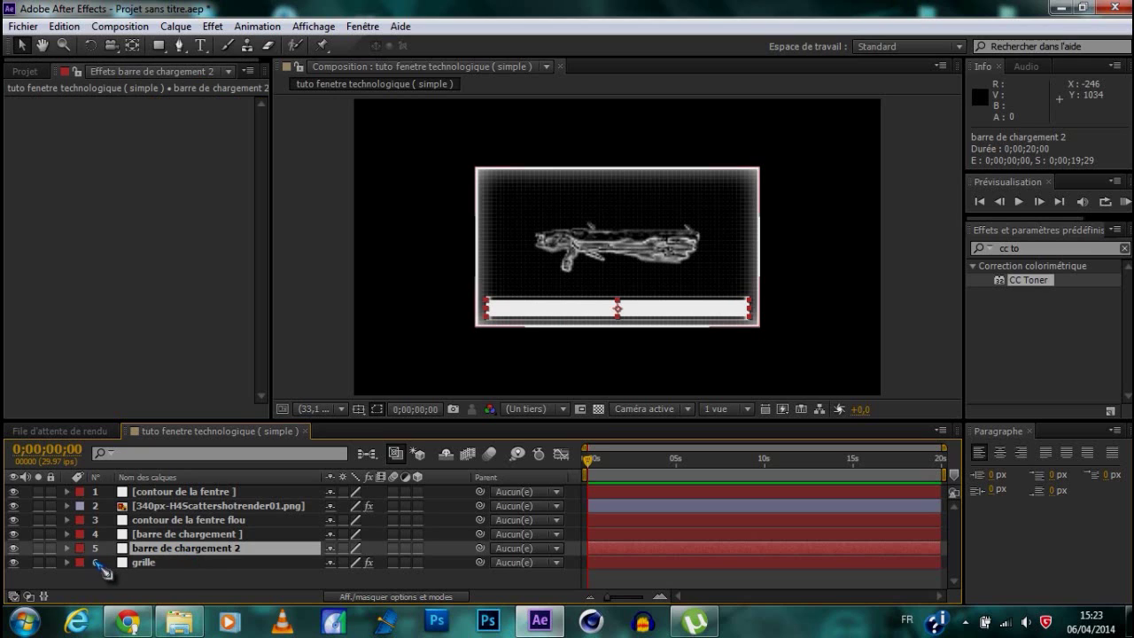
pyautogui.click(66, 547)
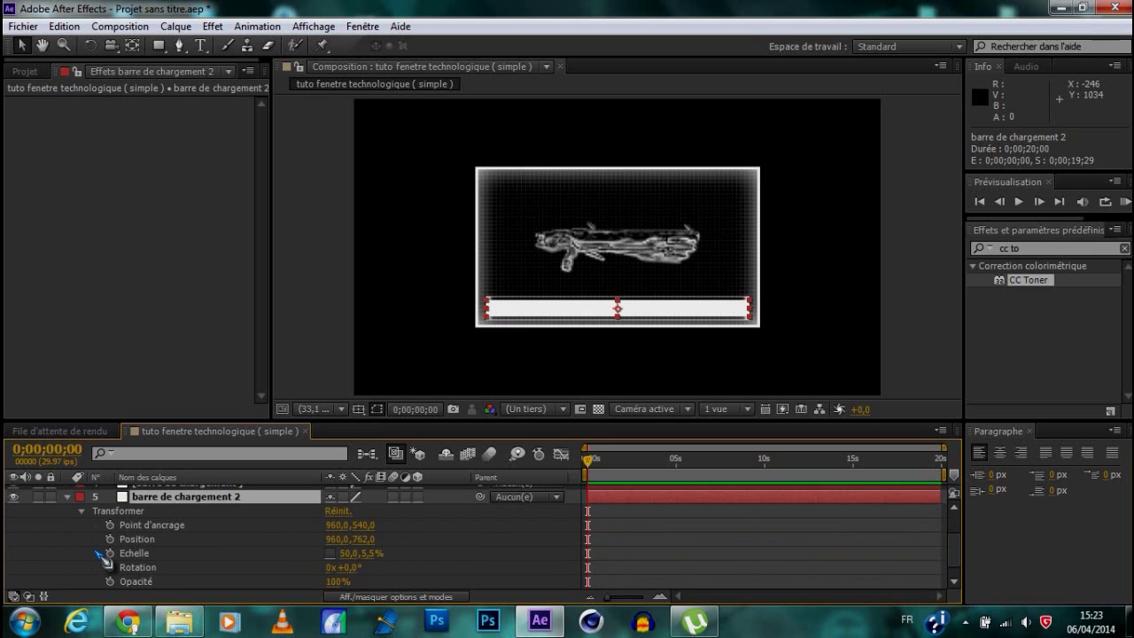
pyautogui.scroll(-1, 105, 556)
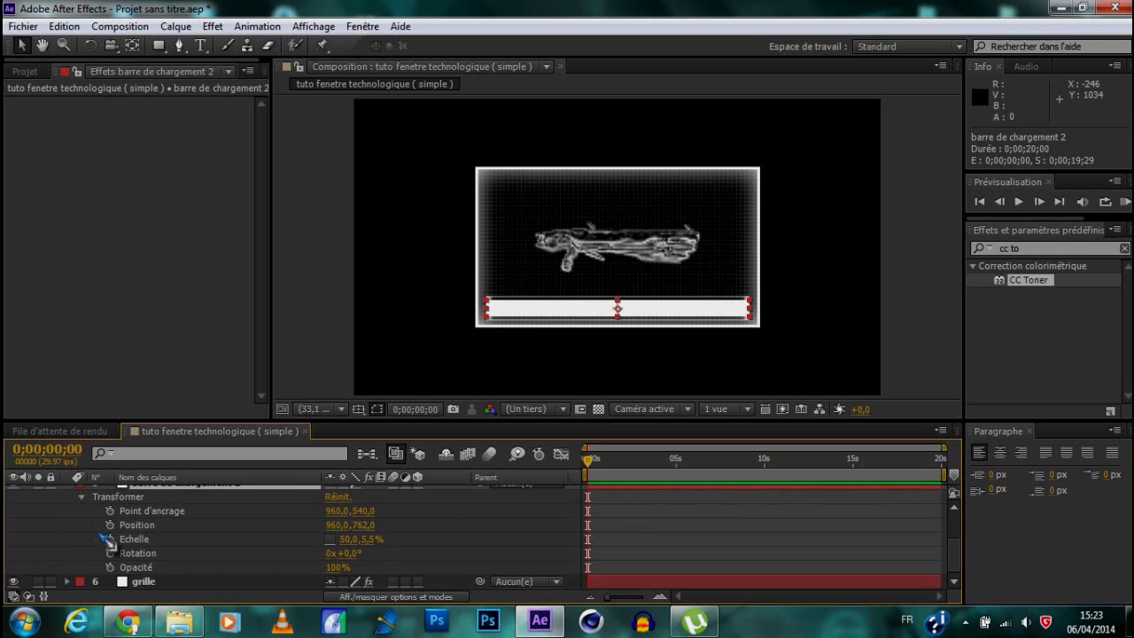
pyautogui.click(331, 539)
pyautogui.click(110, 538)
pyautogui.click(348, 539)
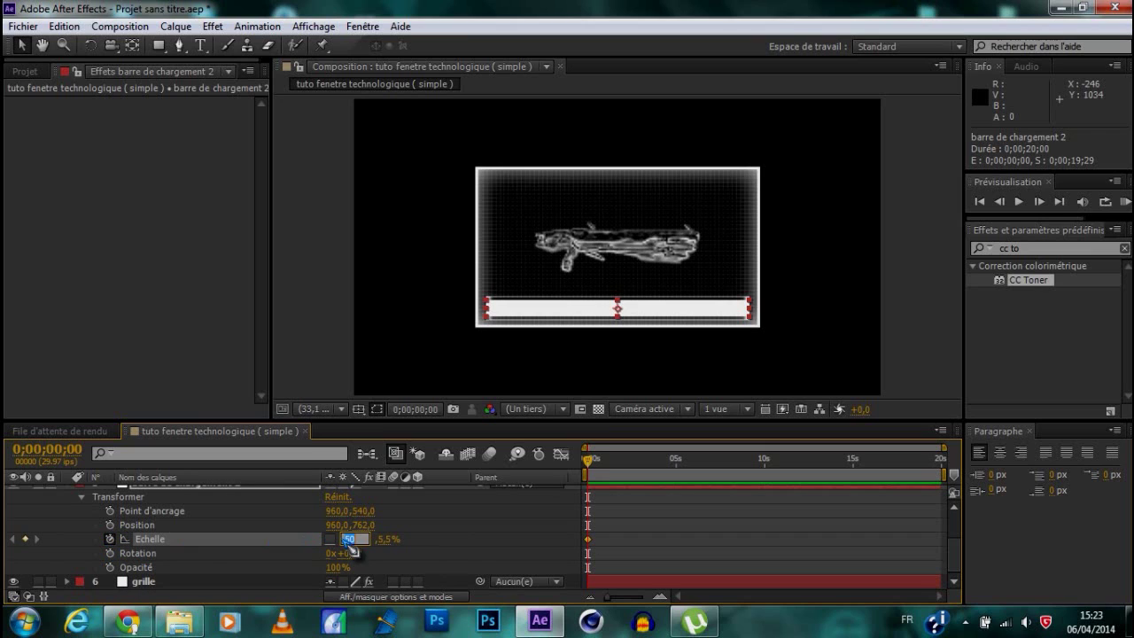
pyautogui.write('0')
pyautogui.press('Return')
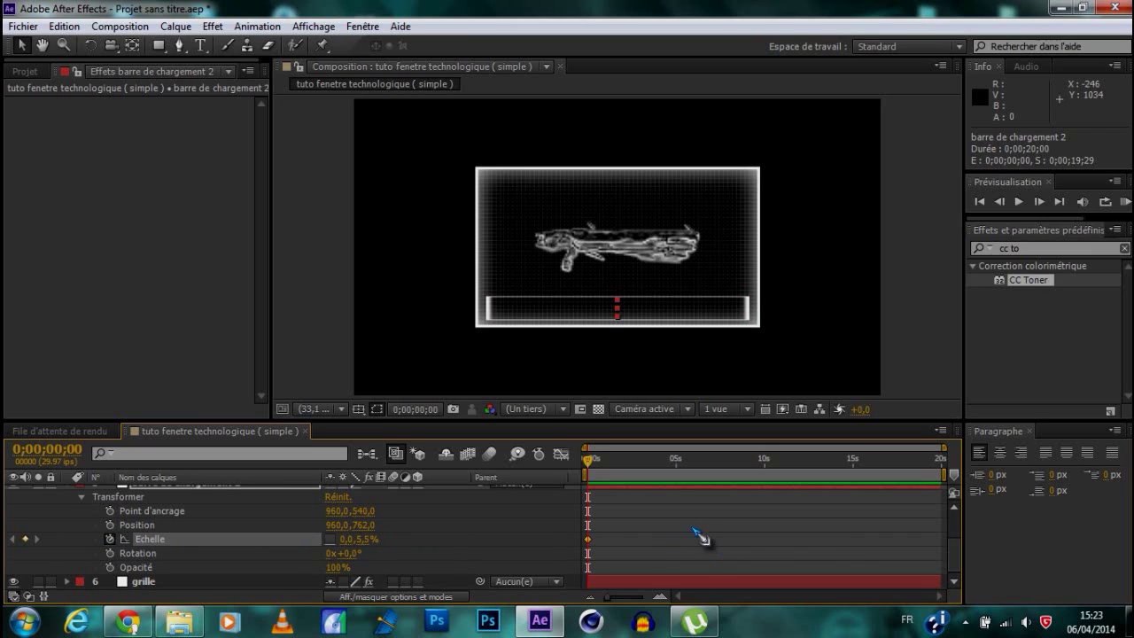
# Step: Go to 0;00;05;00 and keyframe the horizontal Echelle of barre de chargement 2 at 50%
pyautogui.click(405, 409)
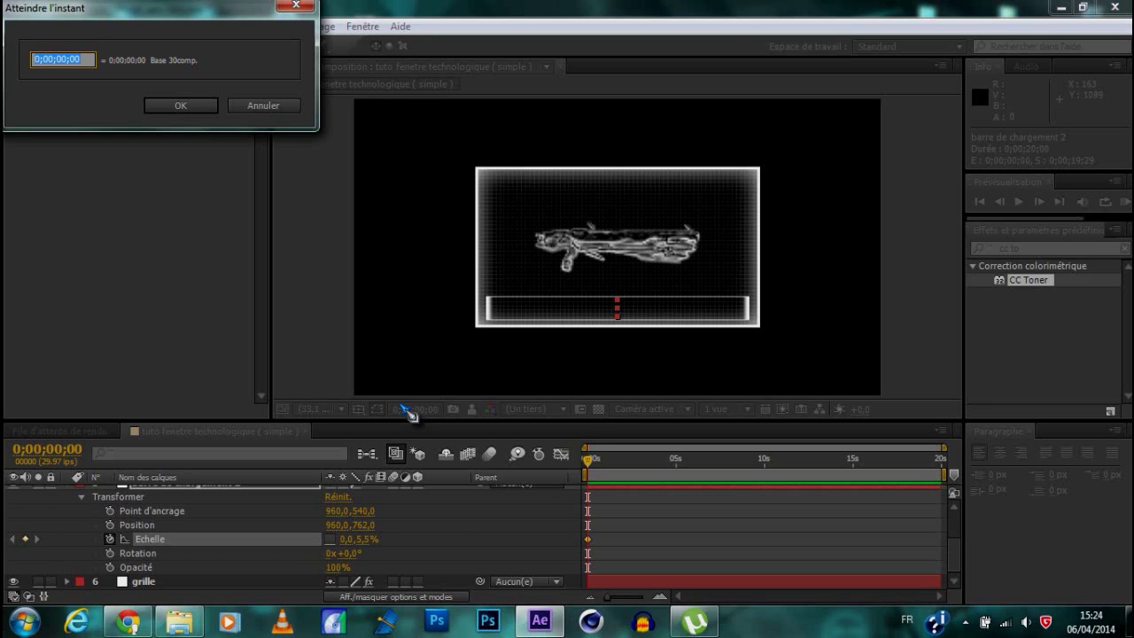
pyautogui.write('5.')
pyautogui.press('Return')
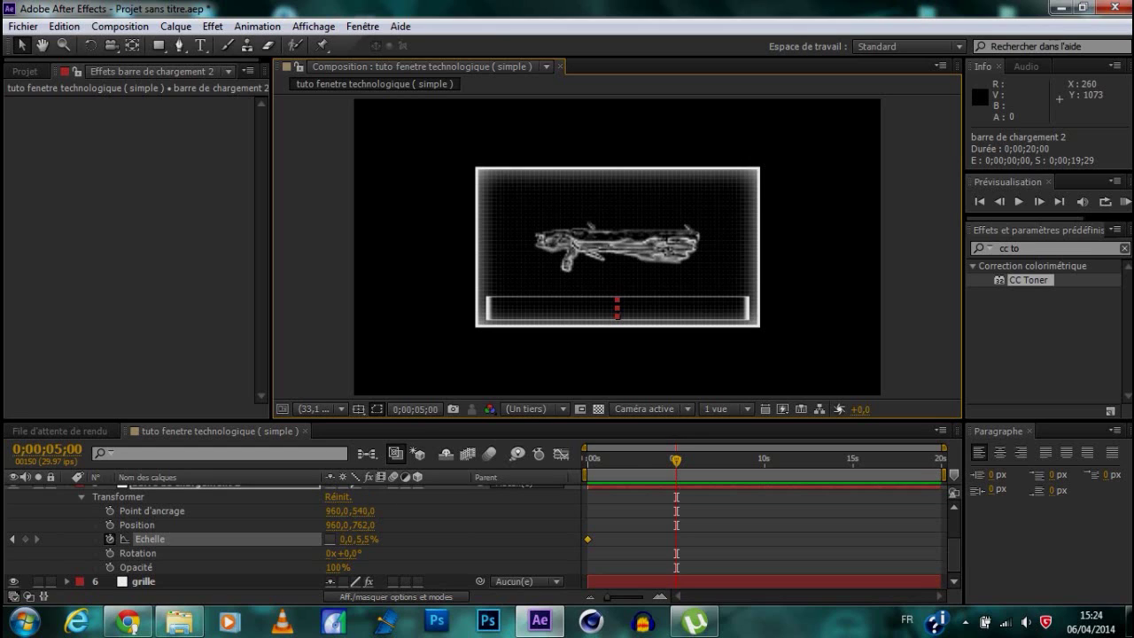
pyautogui.click(345, 538)
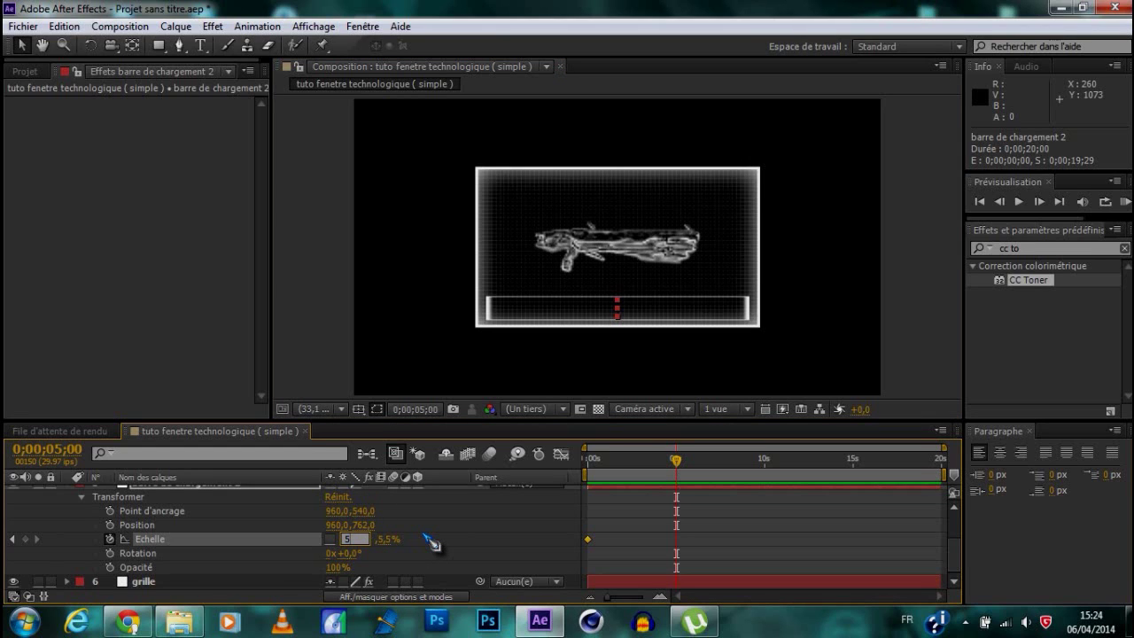
pyautogui.write('50')
pyautogui.press('Return')
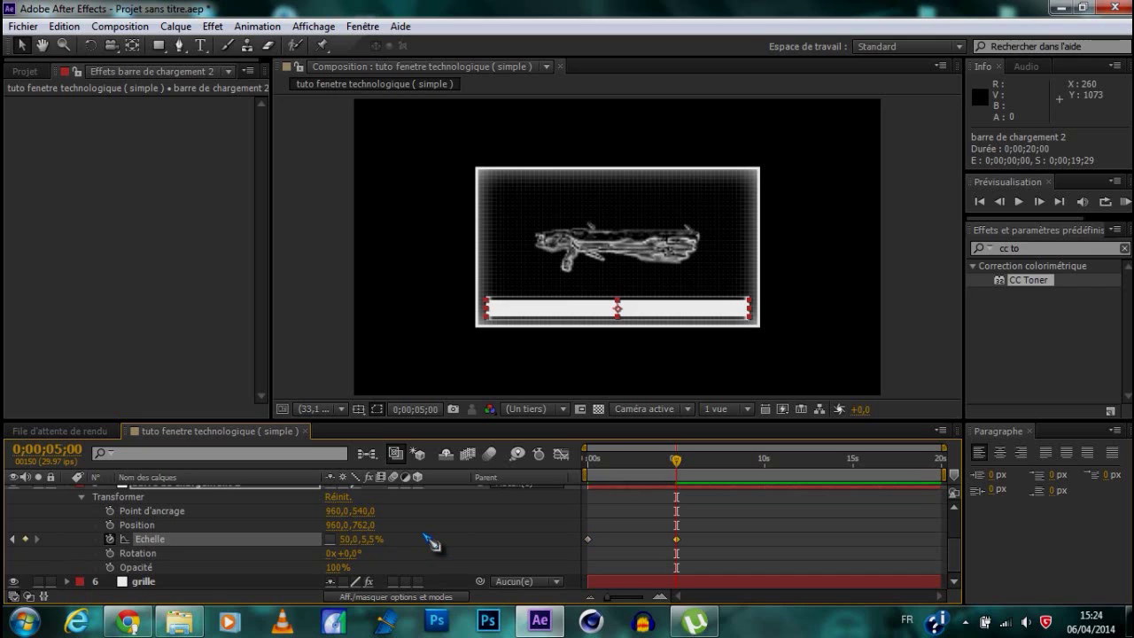
# Step: Try to move the anchor point of barre de chargement 2 to the loading frame's left edge at 0;00;03;06, and undo it
pyautogui.moveTo(677, 461); pyautogui.dragTo(655, 493)
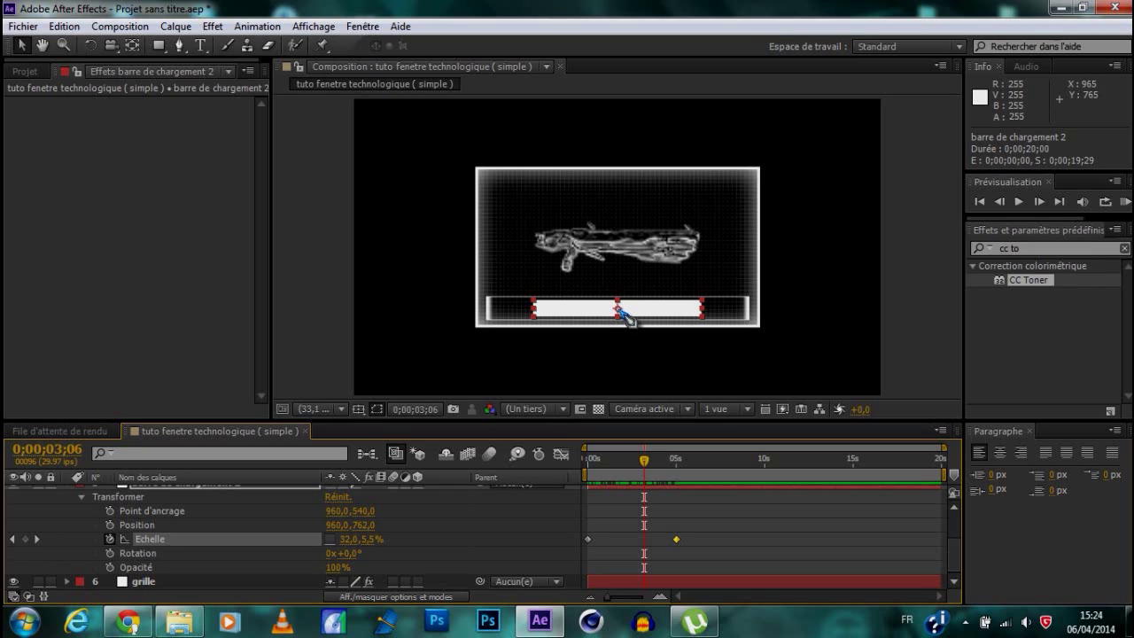
pyautogui.click(133, 46)
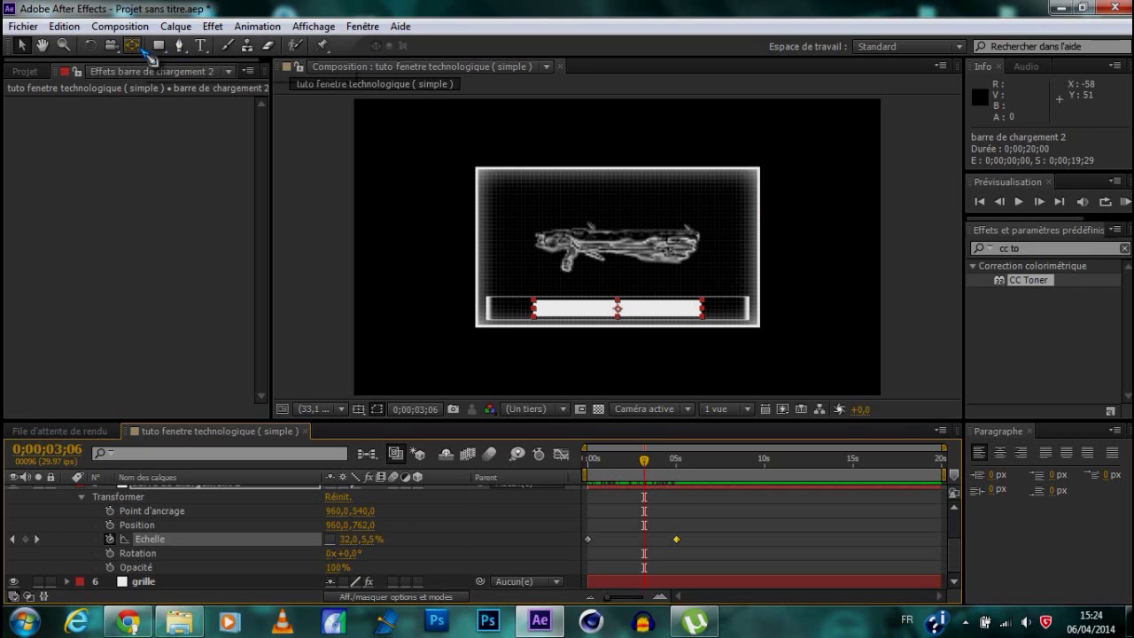
pyautogui.click(159, 45)
pyautogui.click(133, 46)
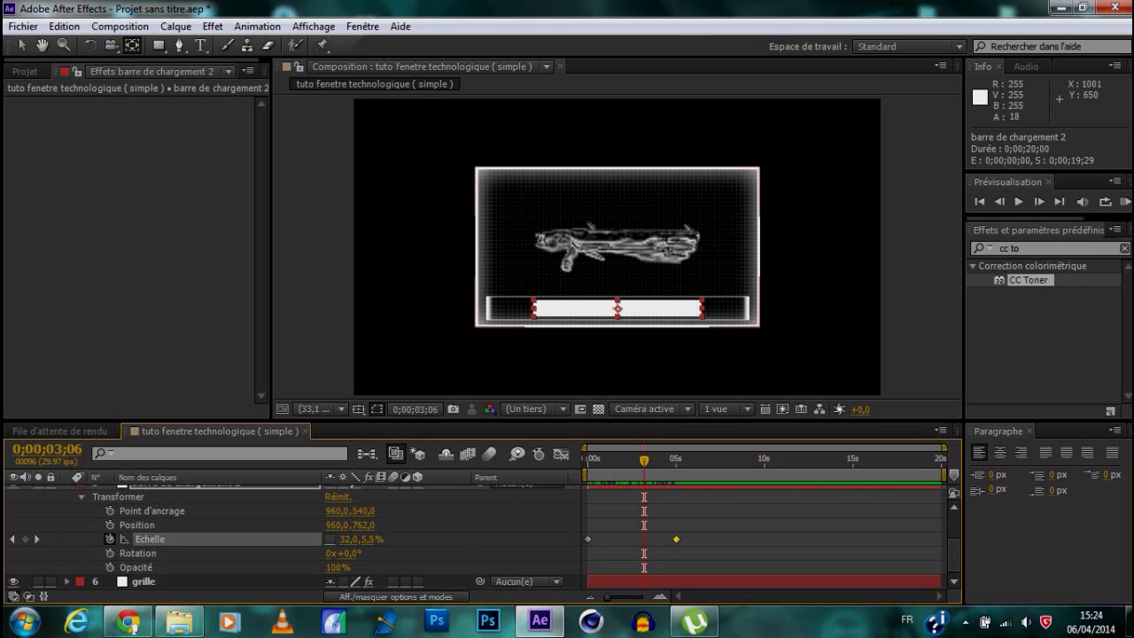
pyautogui.moveTo(617, 309); pyautogui.dragTo(509, 307)
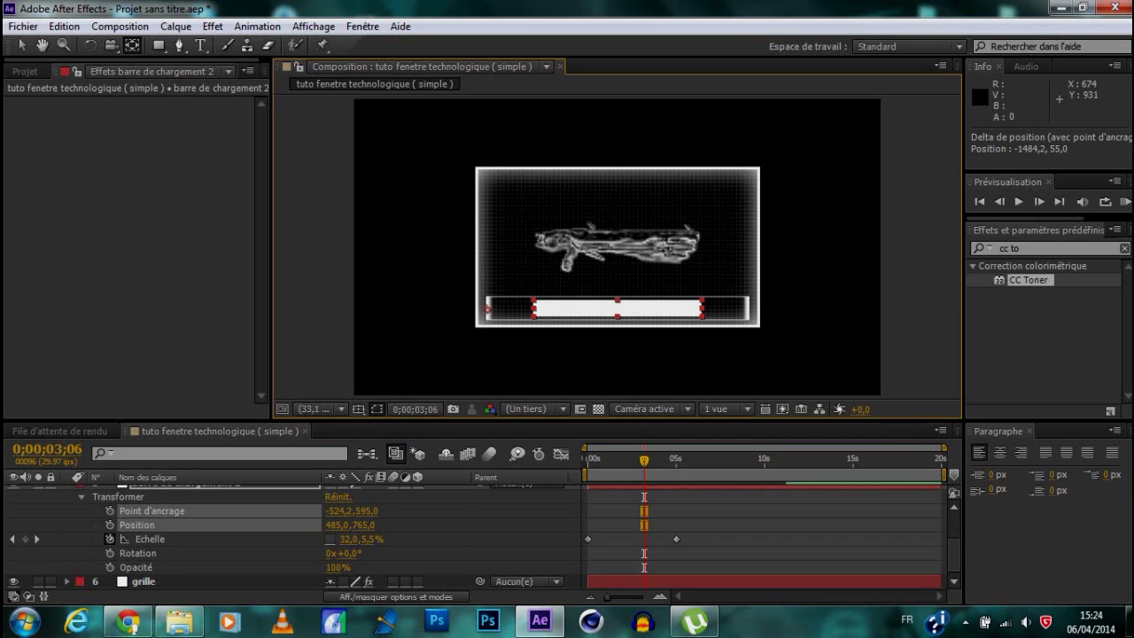
pyautogui.moveTo(649, 463); pyautogui.dragTo(703, 473)
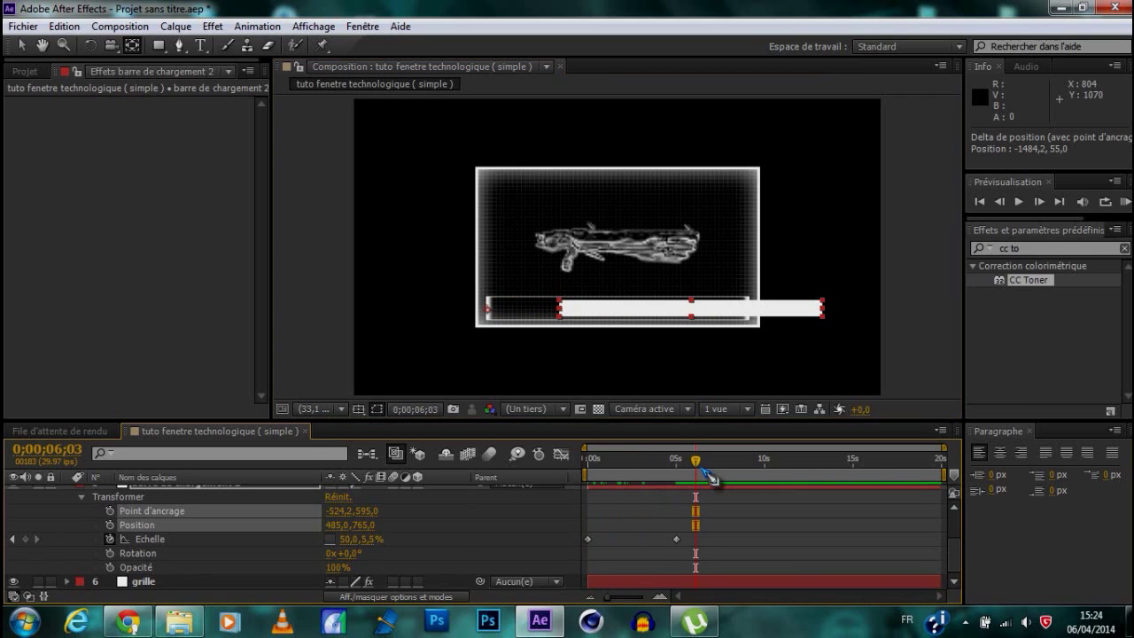
pyautogui.hotkey('ctrl', 'z')
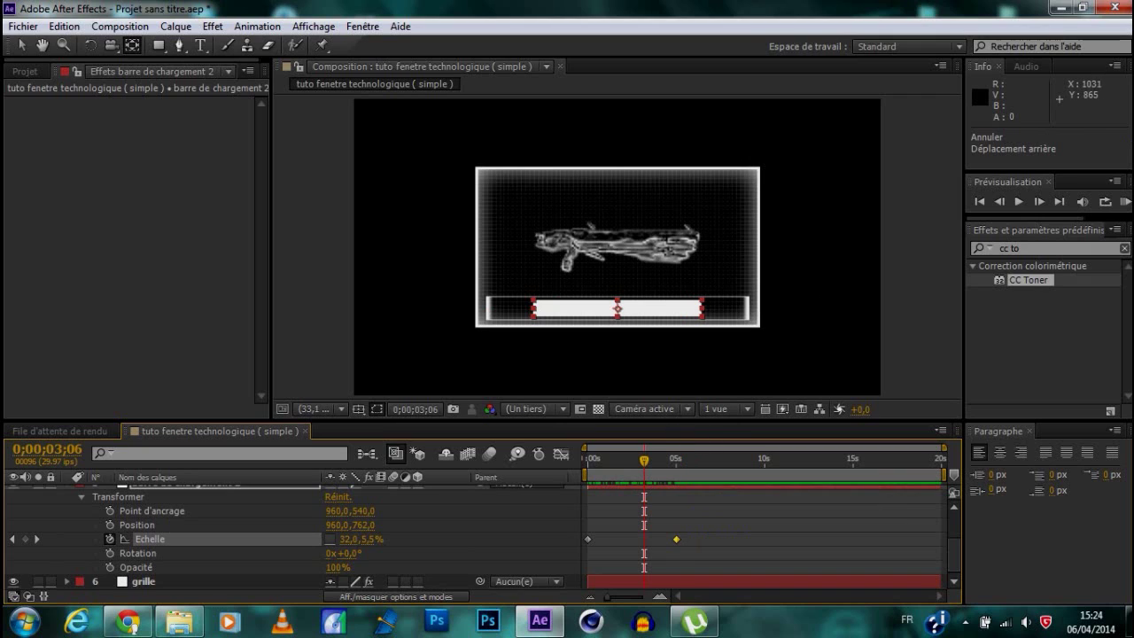
# Step: With the bar at full width, move its anchor point to its left end, about -2, 540, and check the fill animation
pyautogui.moveTo(644, 460); pyautogui.dragTo(685, 473)
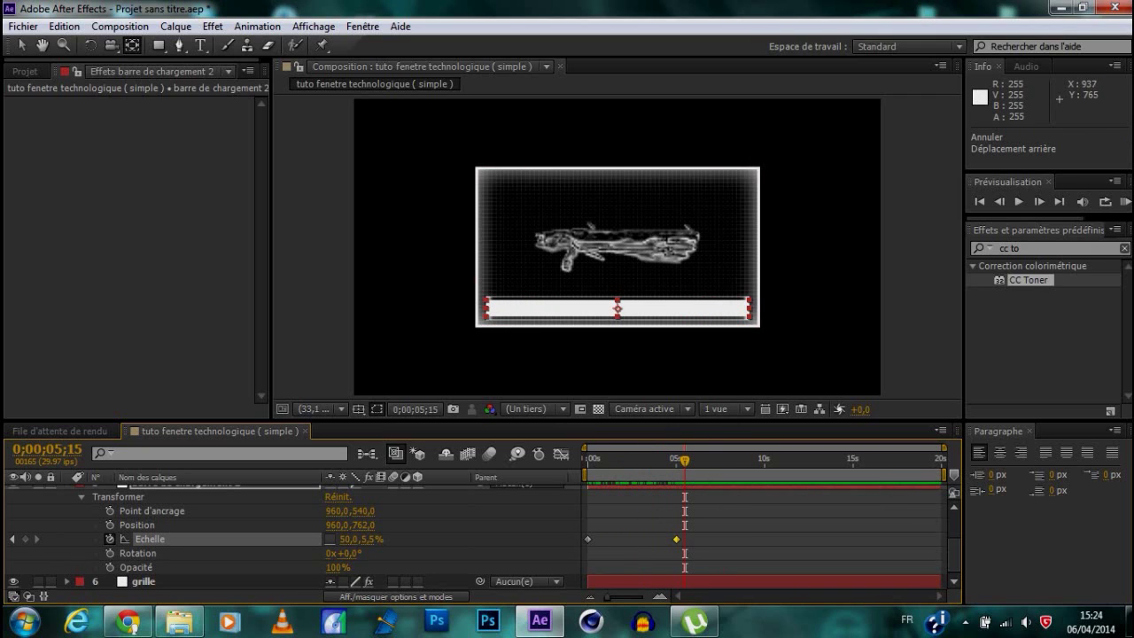
pyautogui.moveTo(617, 308); pyautogui.dragTo(514, 314)
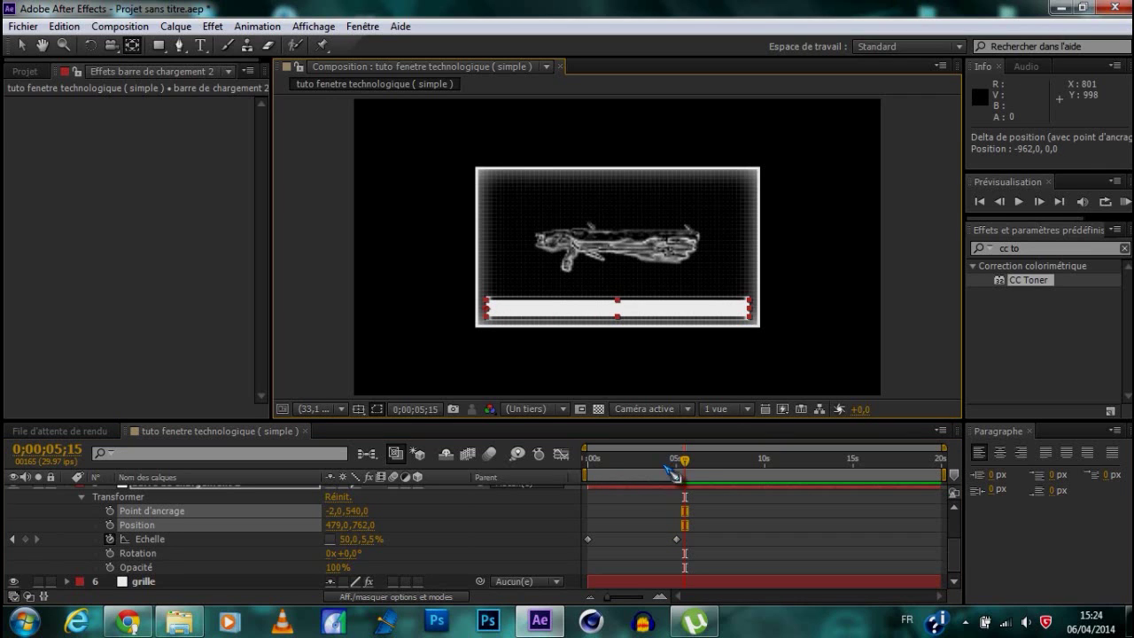
pyautogui.moveTo(694, 462); pyautogui.dragTo(688, 492)
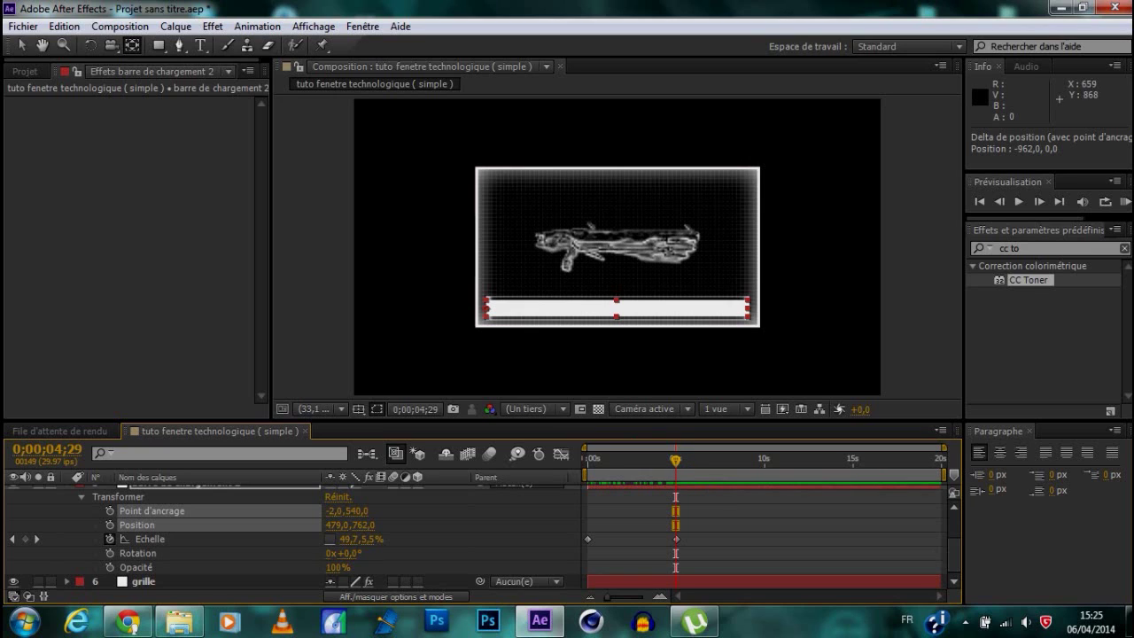
pyautogui.click(587, 459)
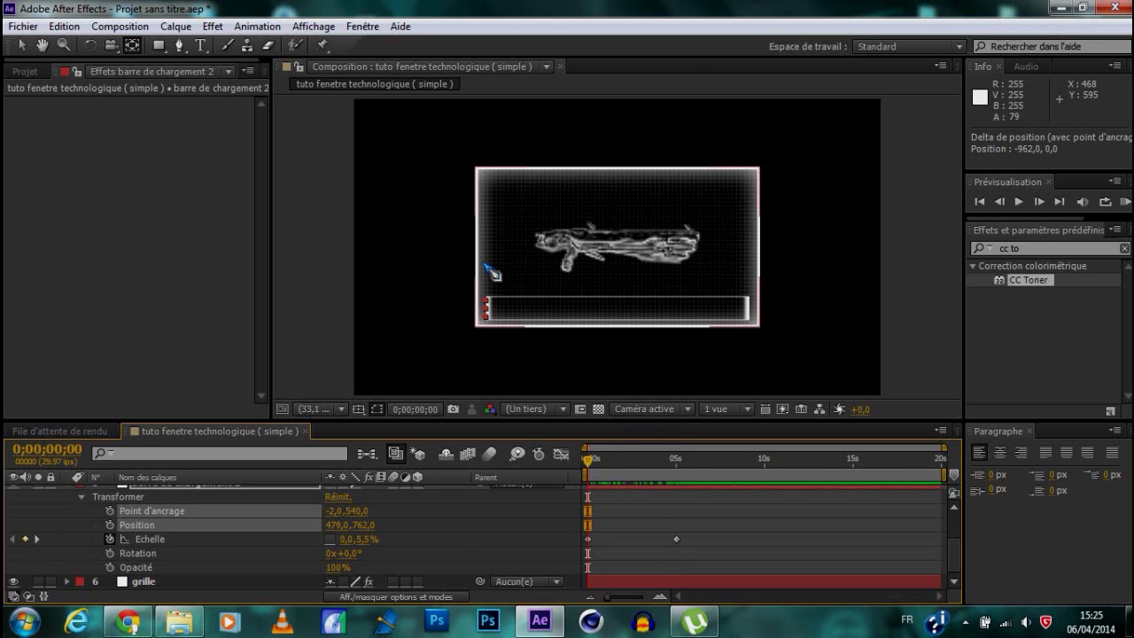
# Step: Add a text layer reading LOADING SCAN : IN PROGRESS inside the window, above the loading bar
pyautogui.hotkey('ctrl', 't')
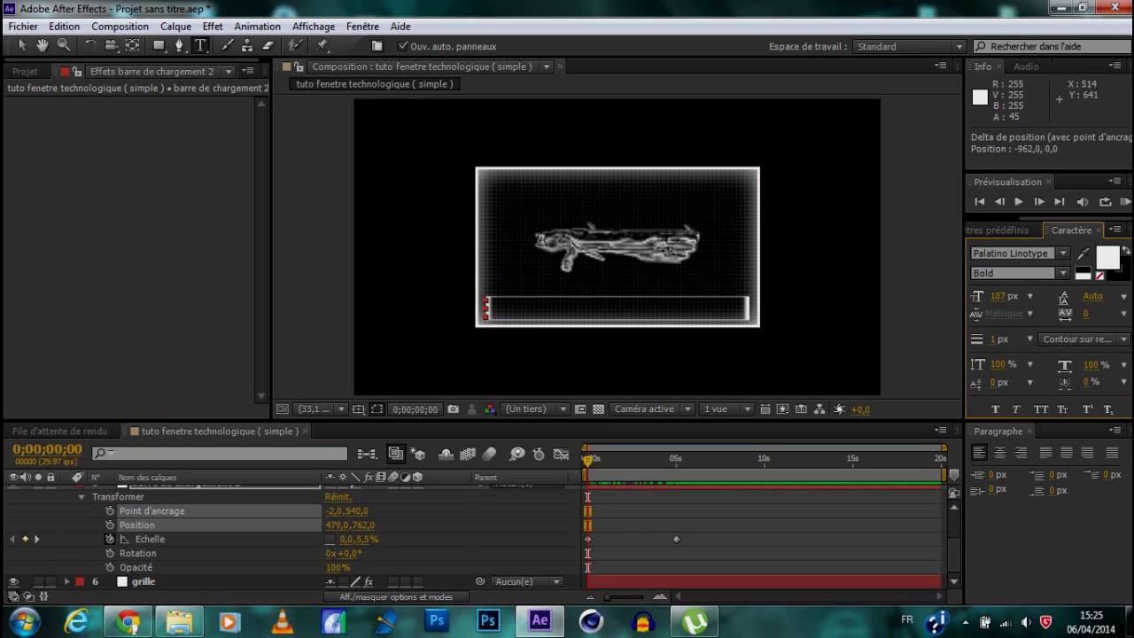
pyautogui.click(494, 274)
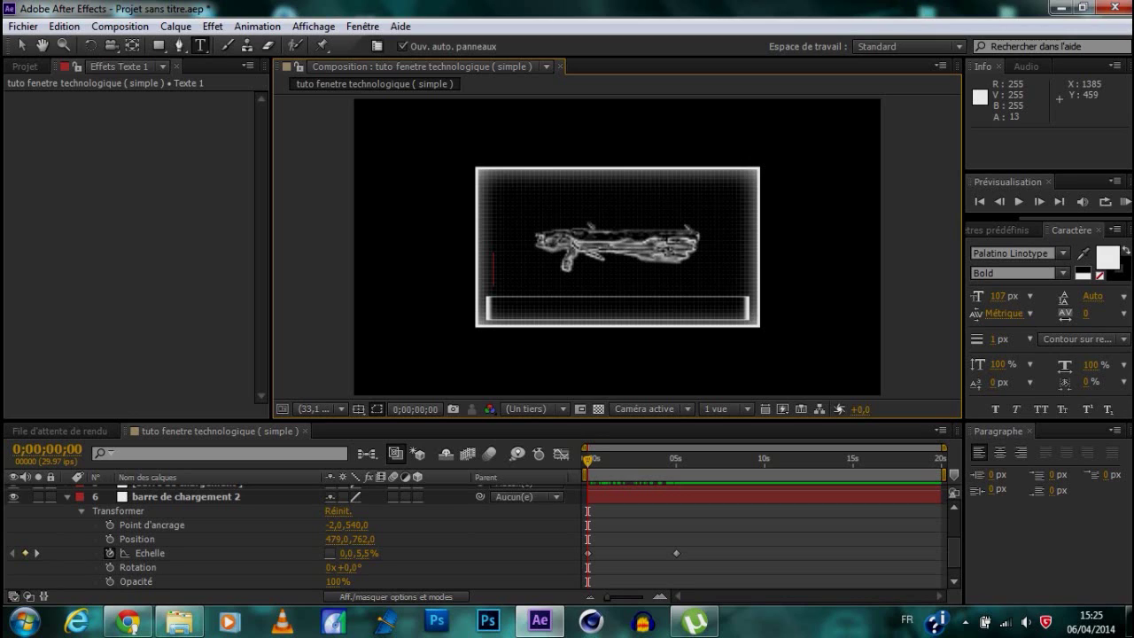
pyautogui.write('LOADING /')
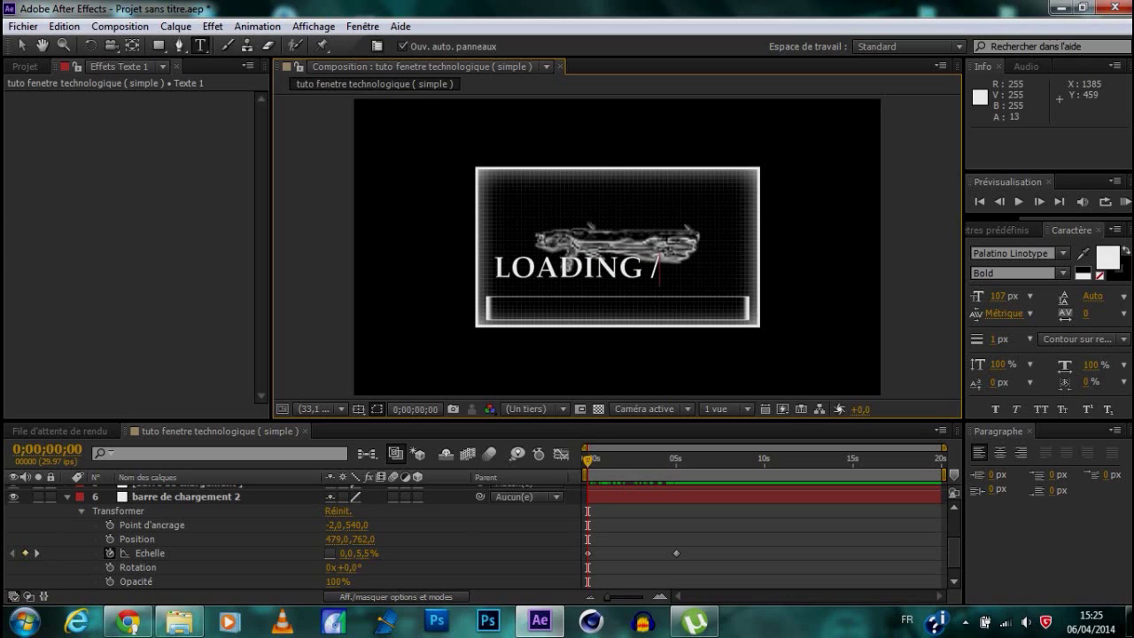
pyautogui.press('BackSpace')
pyautogui.write('CAN : ')
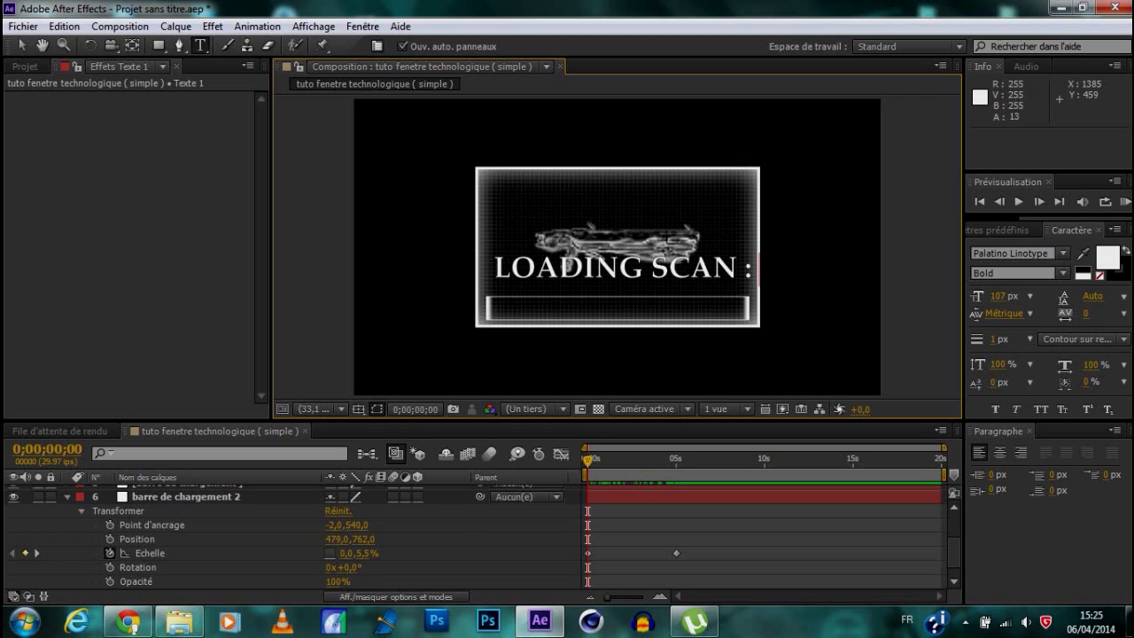
pyautogui.write('IN PRO')
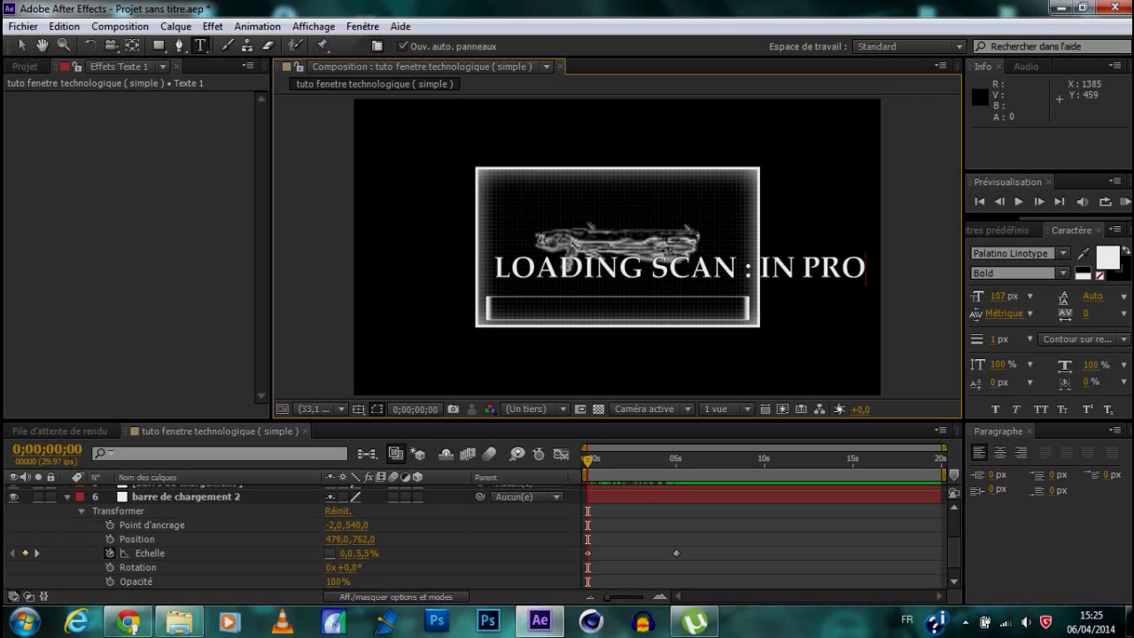
pyautogui.write('C')
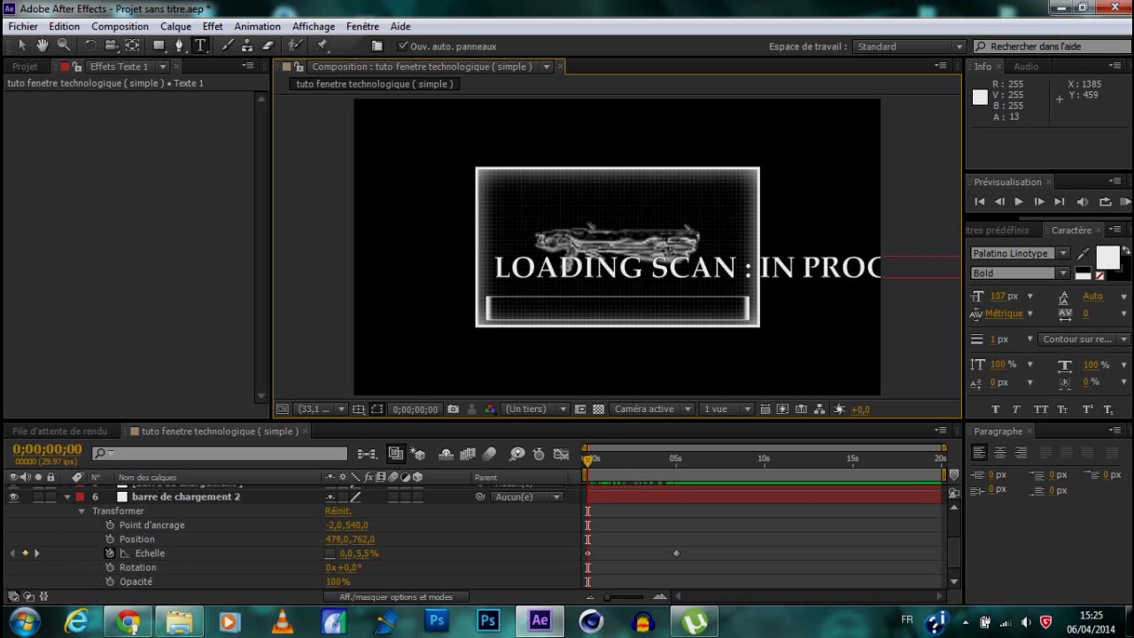
# Step: Reduce the font size of the whole LOADING SCAN : IN PROGRESS text to 37 px
pyautogui.click(999, 296)
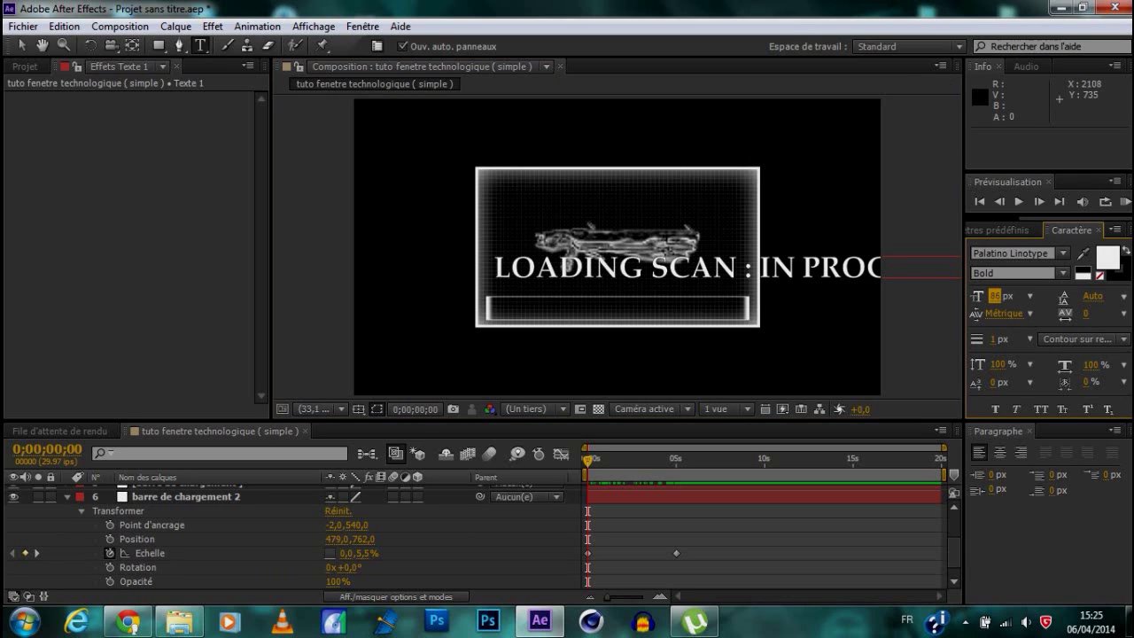
pyautogui.tripleClick(496, 261)
pyautogui.moveTo(998, 296); pyautogui.dragTo(937, 296)
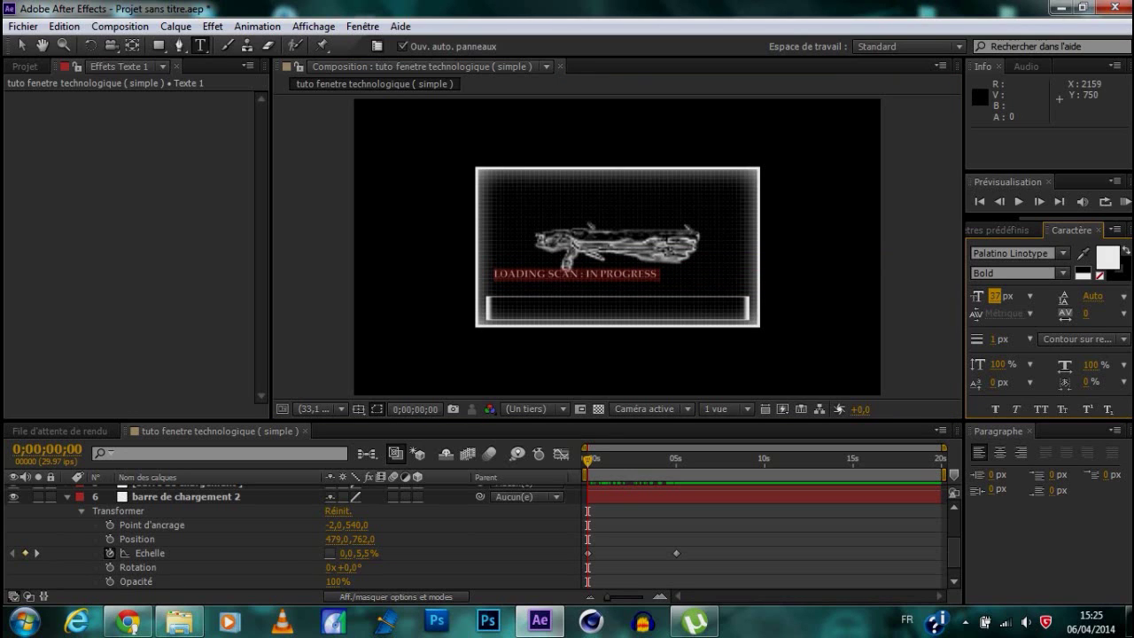
# Step: Nudge the text down and left to about 482, 702 so it sits just above the loading bar, aligned with its left end
pyautogui.click(21, 45)
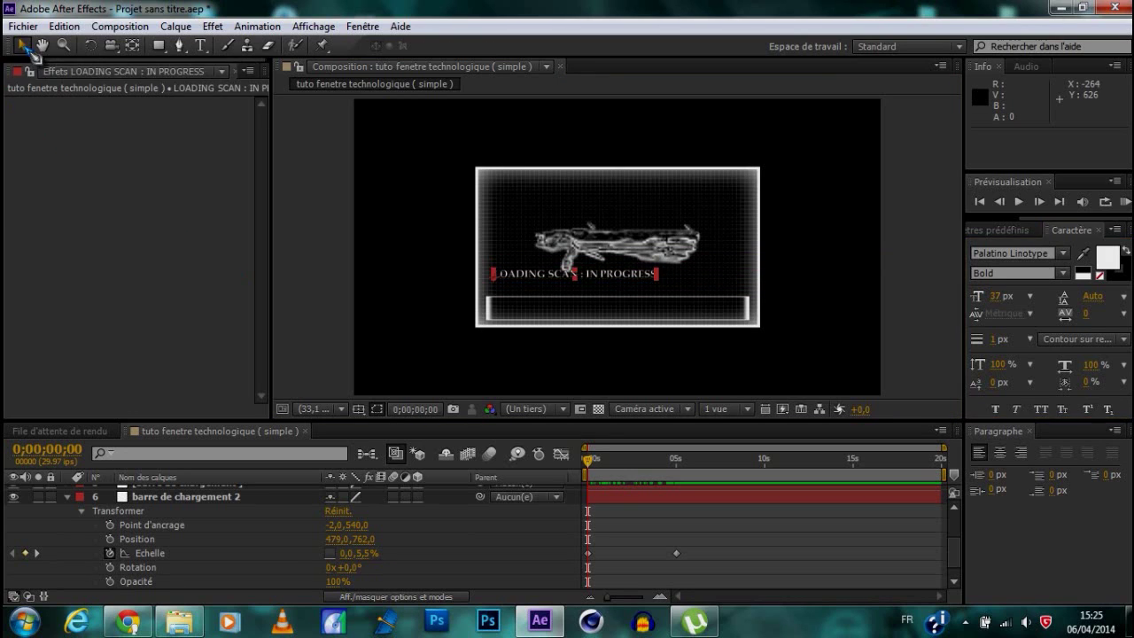
pyautogui.press('Down')
pyautogui.press('Down')
pyautogui.press('Down')
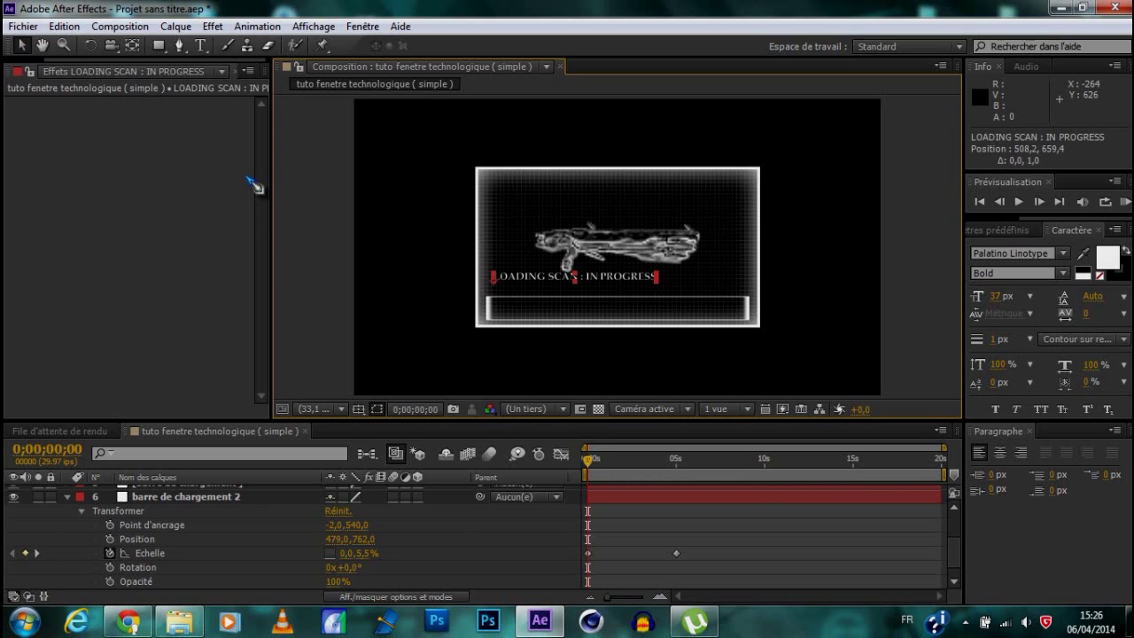
pyautogui.press('Down')
pyautogui.press('Down')
pyautogui.press('Down')
pyautogui.press('Down')
pyautogui.press('Down')
pyautogui.press('Down')
pyautogui.press('Down')
pyautogui.press('Down')
pyautogui.press('Down')
pyautogui.press('Down')
pyautogui.press('Down')
pyautogui.press('Down')
pyautogui.press('Left')
pyautogui.press('Left')
pyautogui.press('Left')
pyautogui.press('Left')
pyautogui.press('Left')
pyautogui.press('Left')
pyautogui.scroll(3, 567, 364)
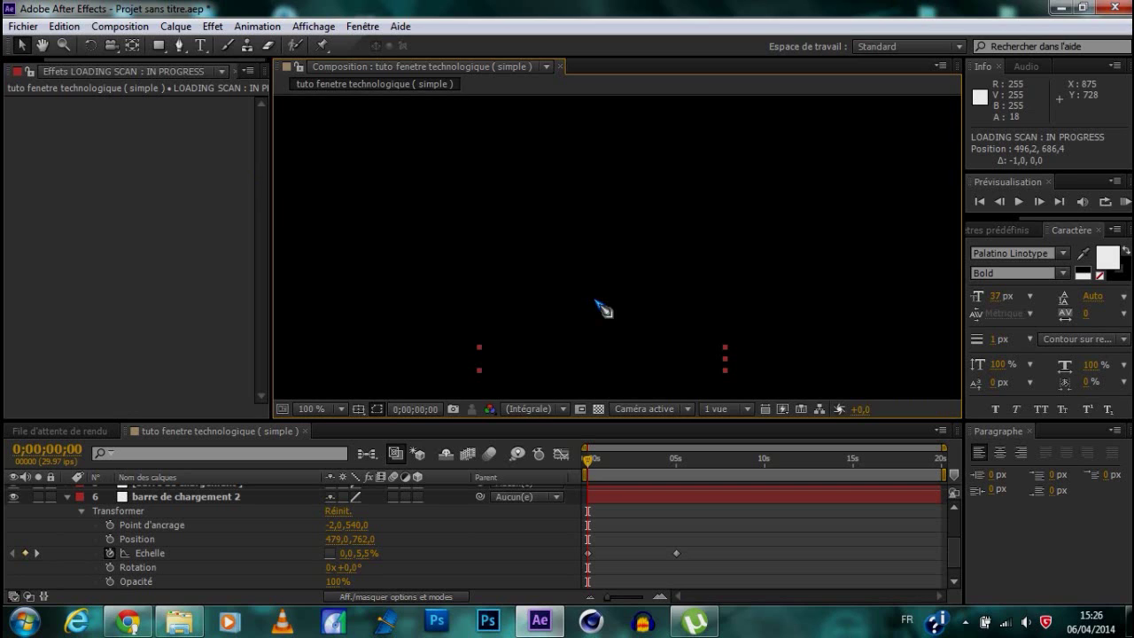
pyautogui.scroll(-2, 524, 329)
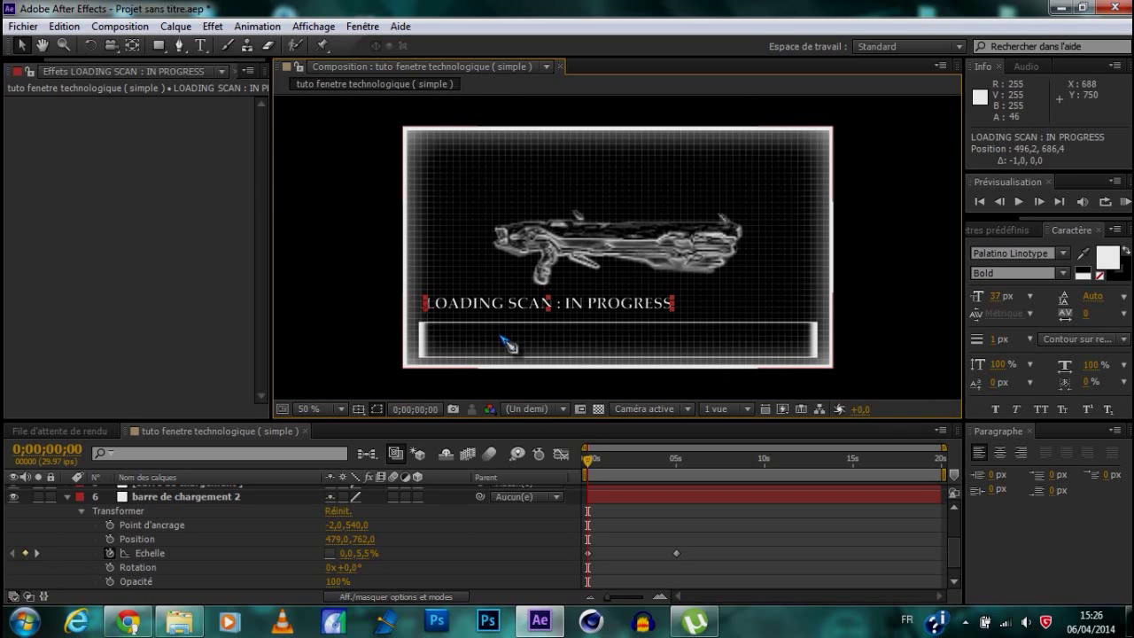
pyautogui.press('Down')
pyautogui.press('Down')
pyautogui.press('Down')
pyautogui.press('Down')
pyautogui.press('Down')
pyautogui.press('Down')
pyautogui.press('Left')
pyautogui.press('Left')
pyautogui.press('Left')
pyautogui.press('Left')
pyautogui.press('Left')
pyautogui.press('Left')
pyautogui.press('Left')
pyautogui.press('Left')
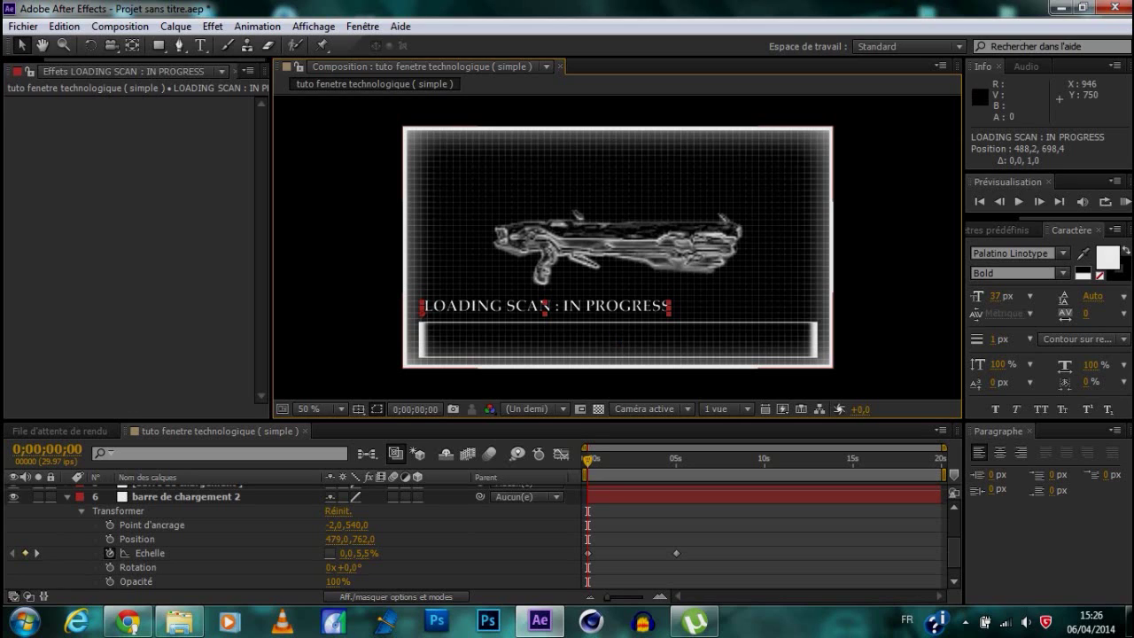
pyautogui.press('Down')
pyautogui.press('Down')
pyautogui.press('Left')
pyautogui.press('Left')
pyautogui.press('Down')
pyautogui.press('Down')
pyautogui.press('Left')
pyautogui.press('Left')
pyautogui.press('Left')
pyautogui.press('Left')
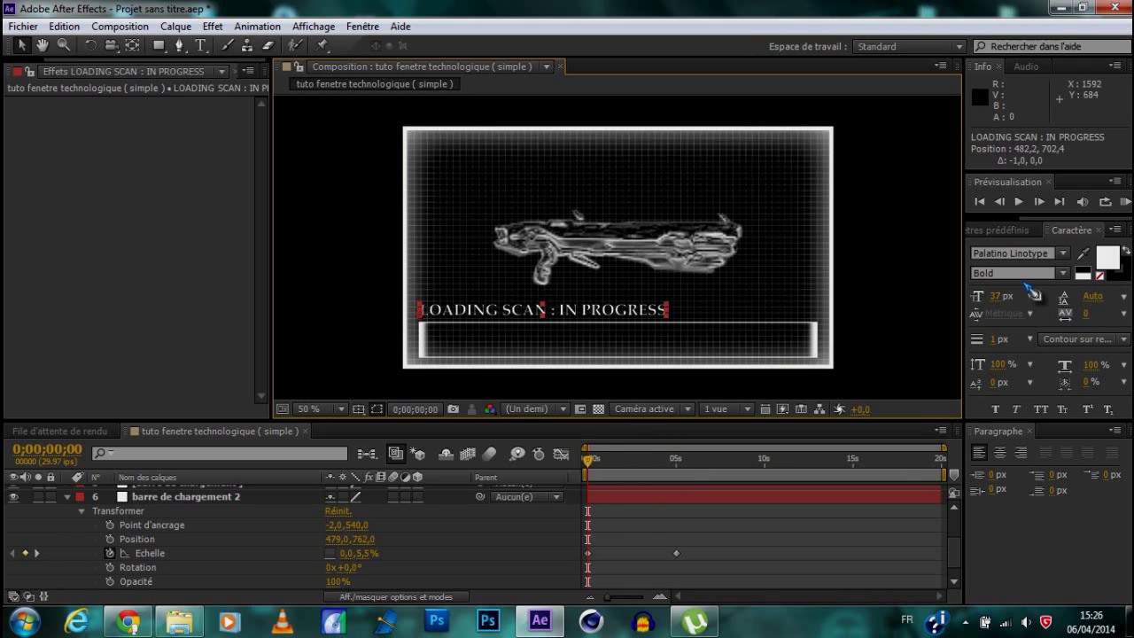
# Step: Collapse the barre de chargement 2 properties and apply the Lueur diffuse effect to the LOADING SCAN : IN PROGRESS layer
pyautogui.click(649, 502)
pyautogui.scroll(3, 649, 506)
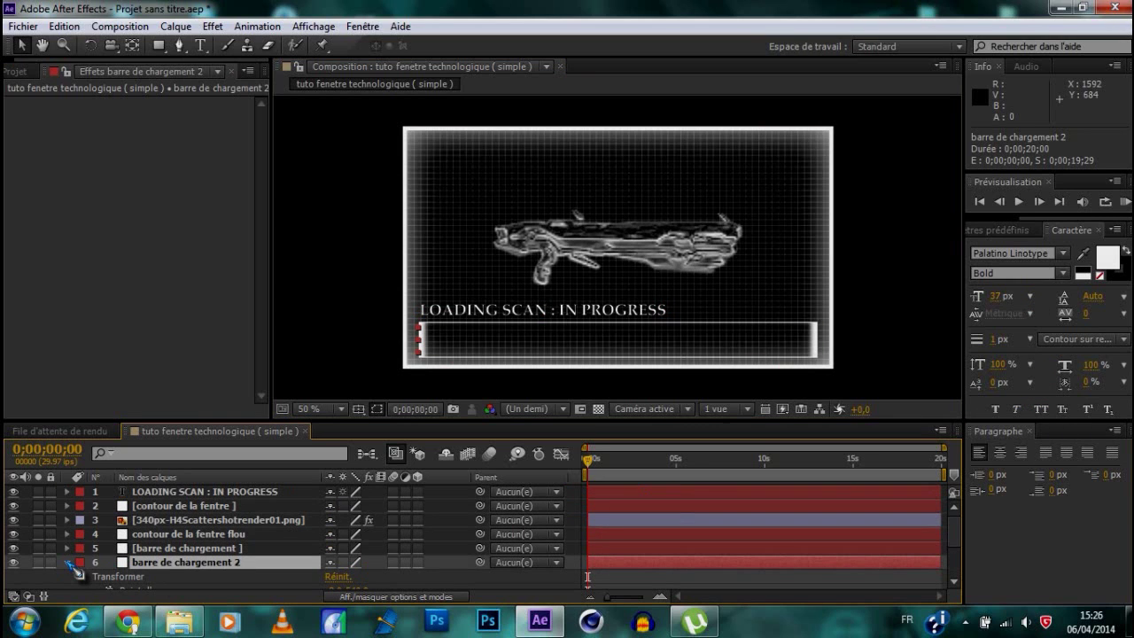
pyautogui.click(68, 562)
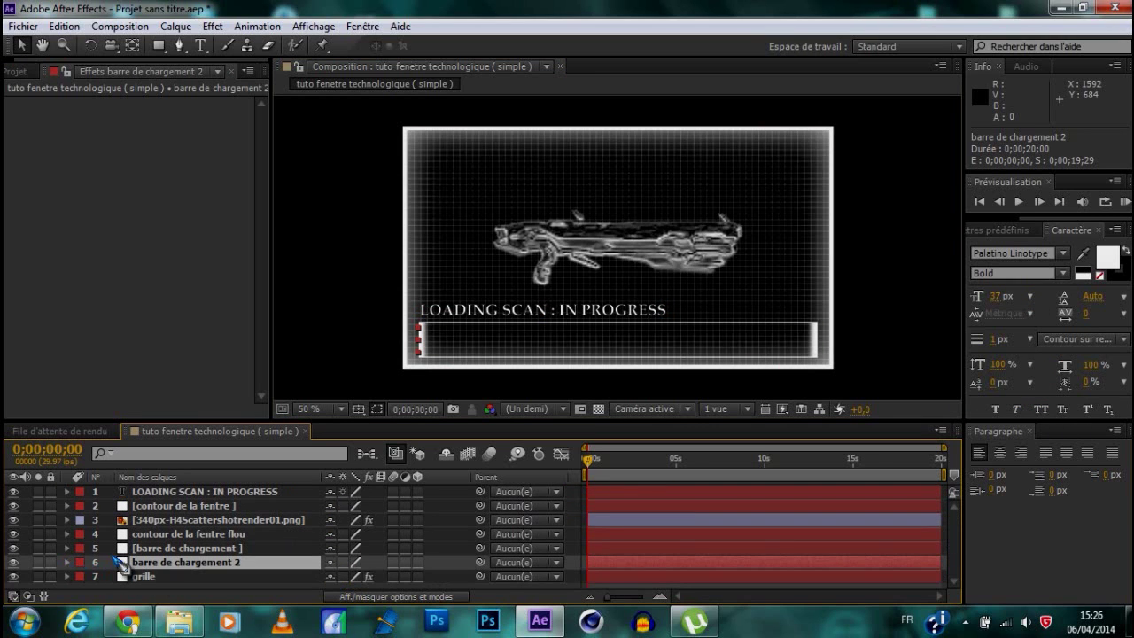
pyautogui.click(182, 493)
pyautogui.click(997, 230)
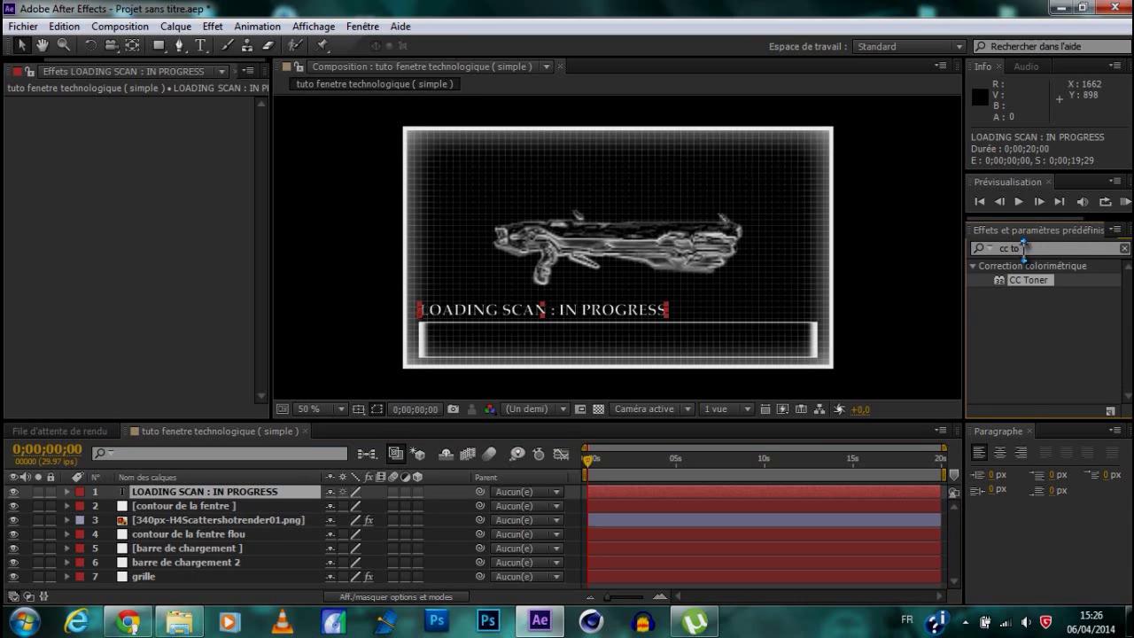
pyautogui.write('lueu')
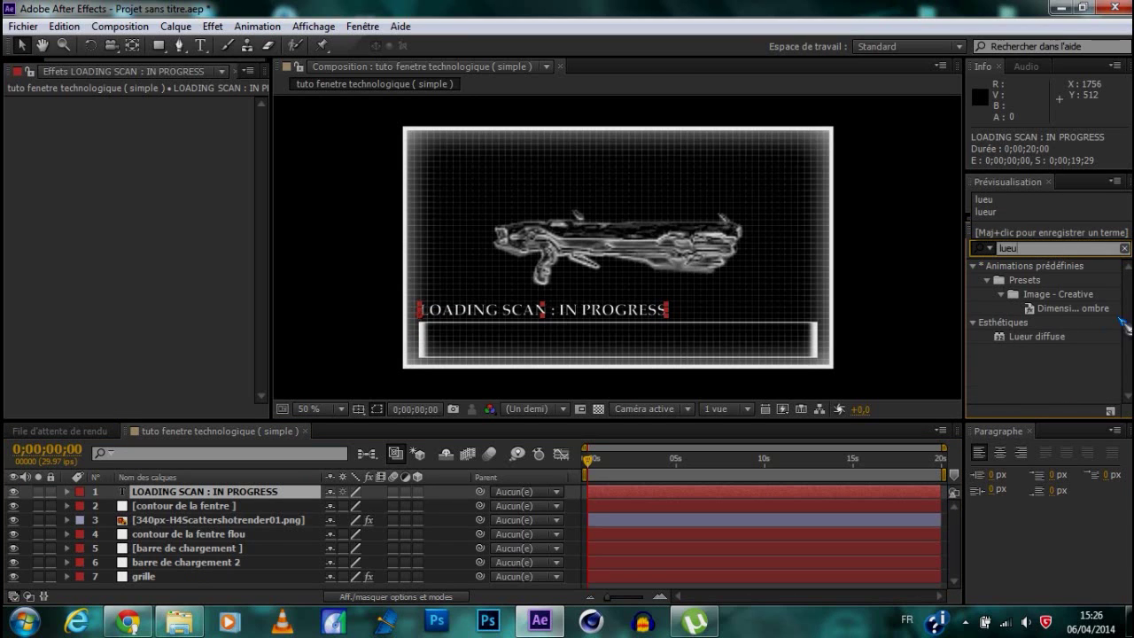
pyautogui.click(1042, 337)
pyautogui.moveTo(1050, 347); pyautogui.dragTo(834, 498)
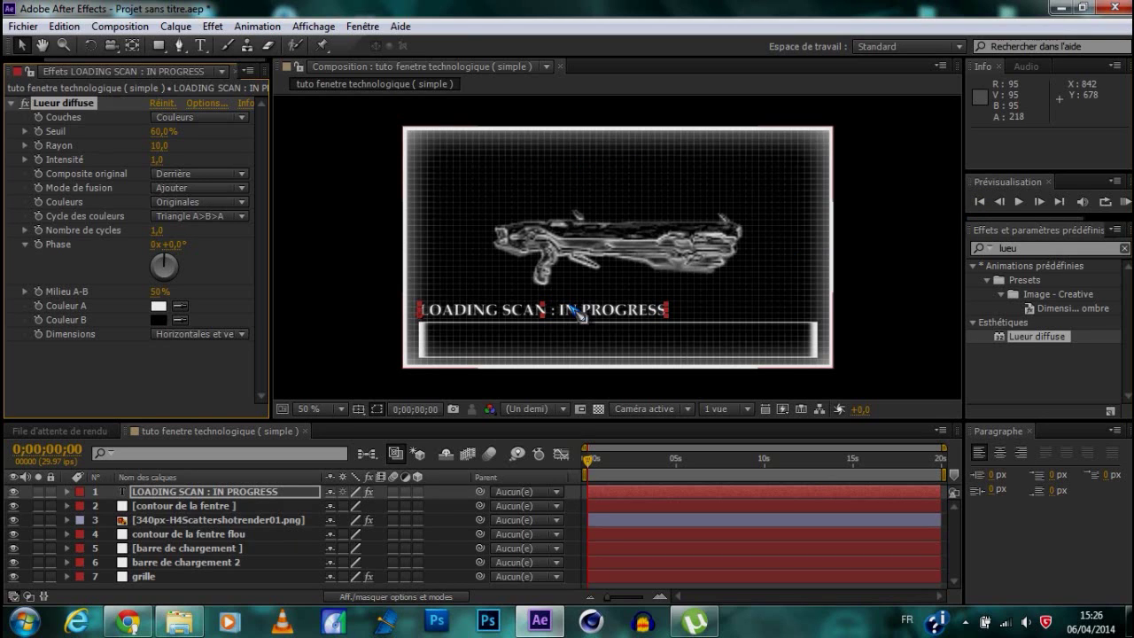
# Step: Change the fill colour of only the words IN PROGRESS to pure red
pyautogui.doubleClick(266, 492)
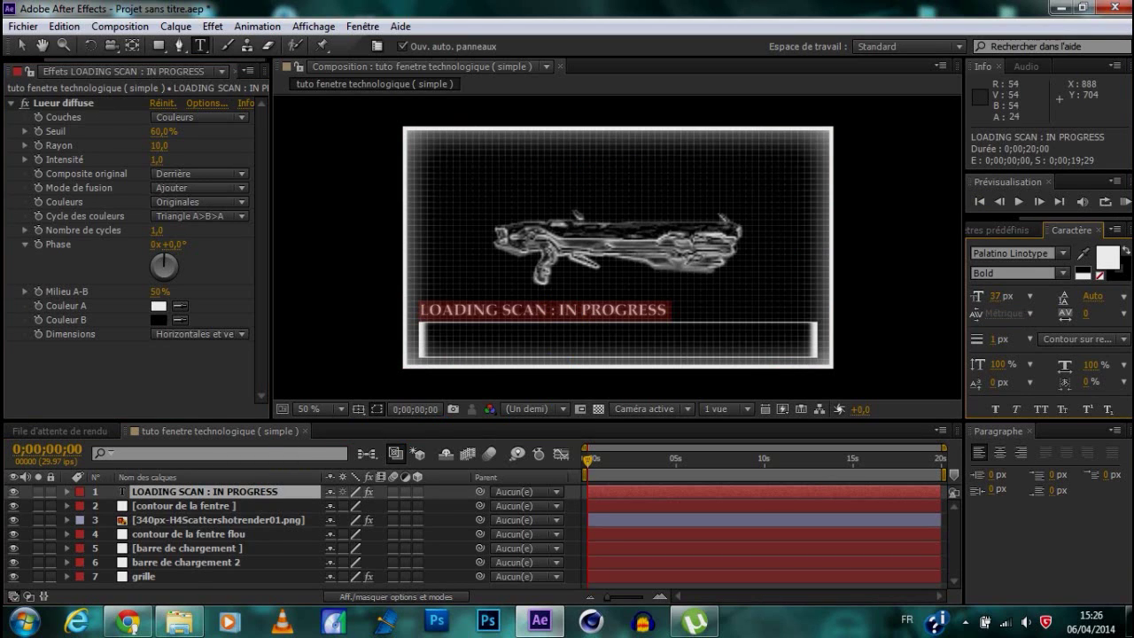
pyautogui.click(568, 309)
pyautogui.moveTo(568, 309); pyautogui.dragTo(667, 309)
pyautogui.click(577, 309)
pyautogui.moveTo(559, 309); pyautogui.dragTo(666, 309)
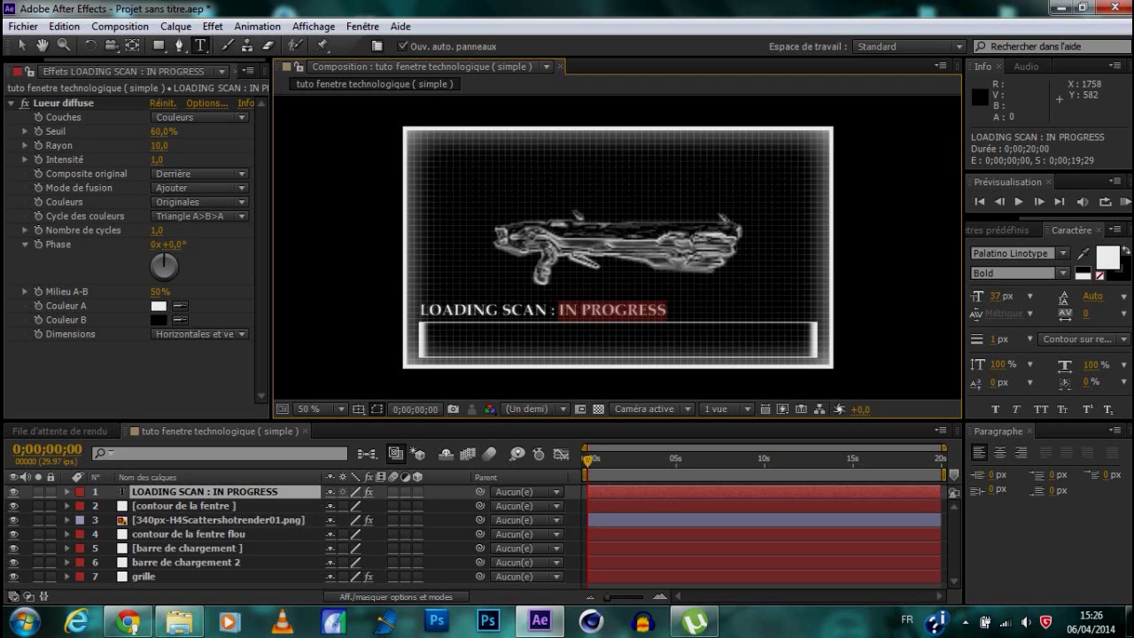
pyautogui.click(1108, 258)
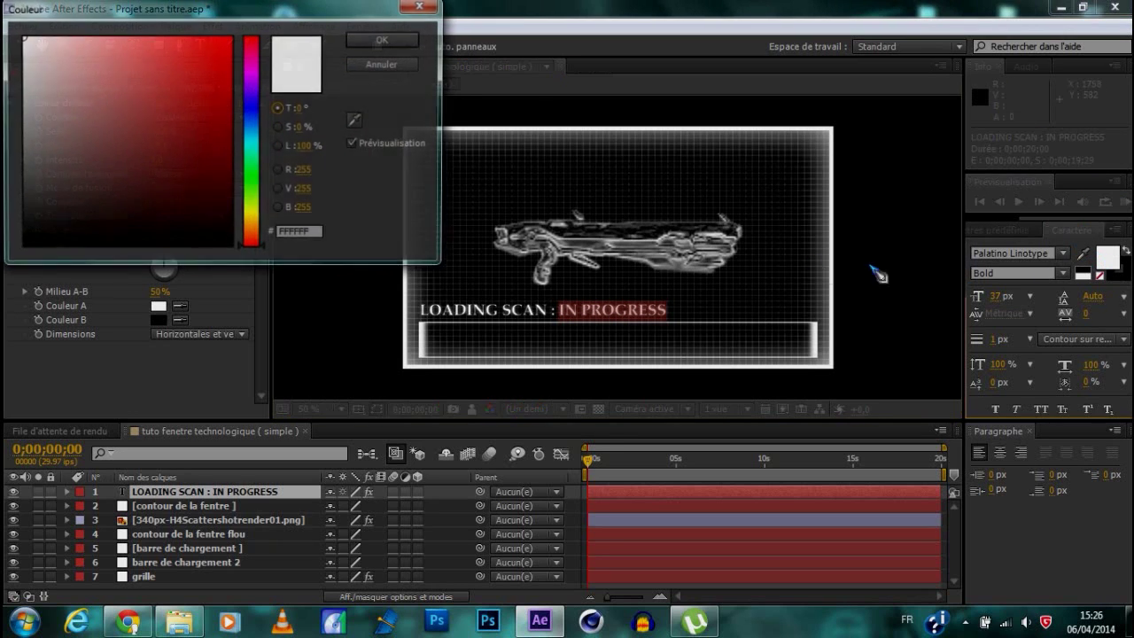
pyautogui.click(259, 178)
pyautogui.moveTo(264, 186); pyautogui.dragTo(265, 37)
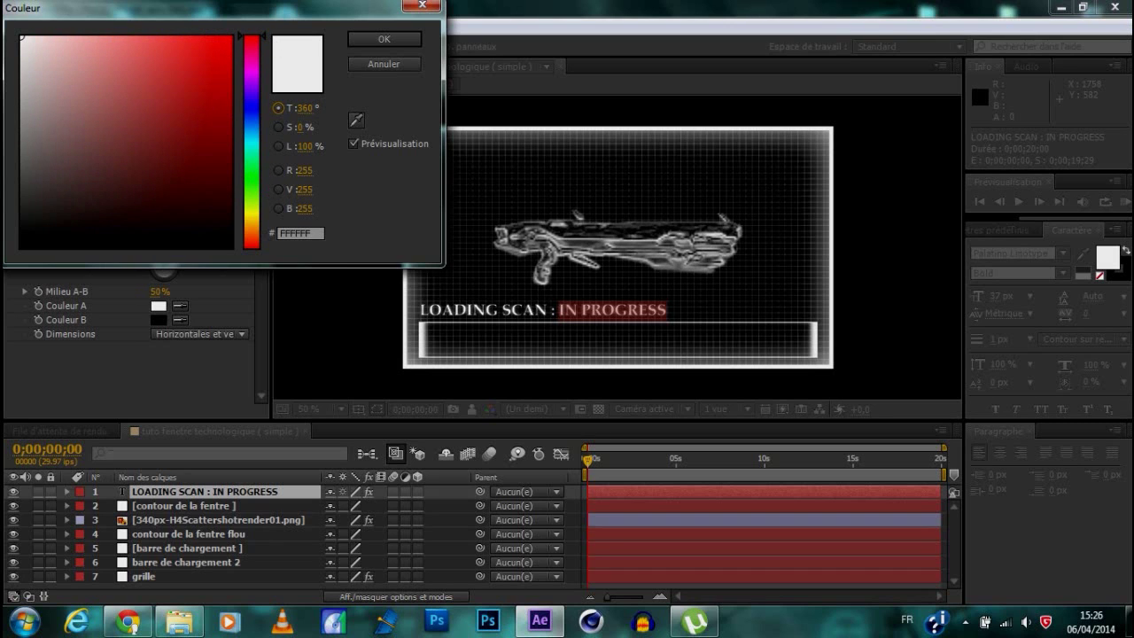
pyautogui.click(384, 42)
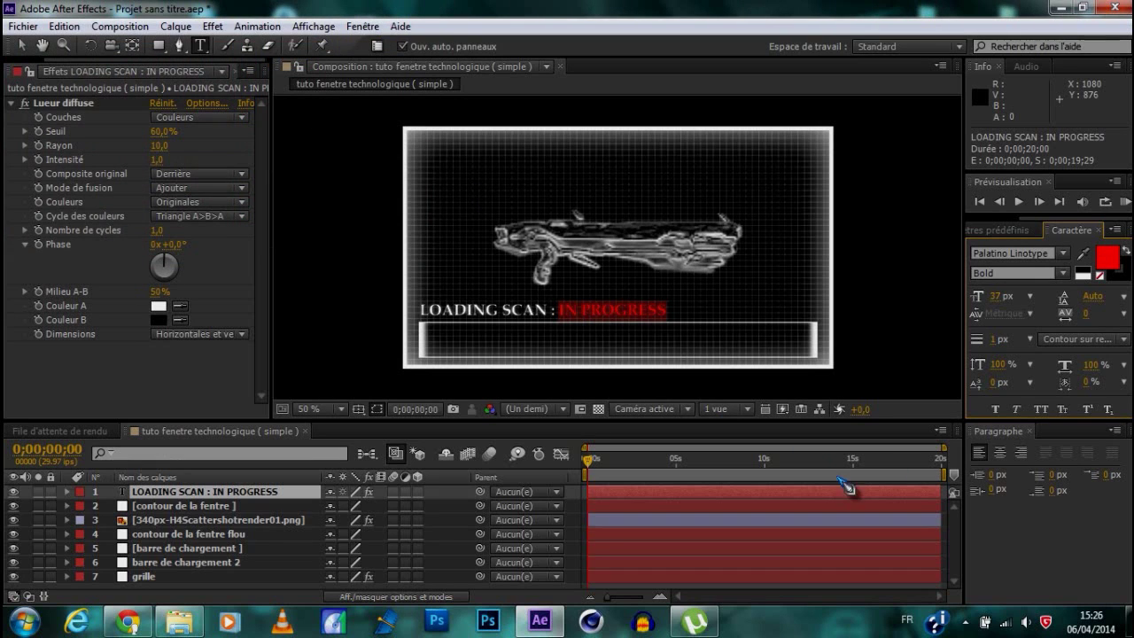
# Step: Remove the outline colour from the entire LOADING SCAN : IN PROGRESS text, then deselect that layer
pyautogui.click(720, 493)
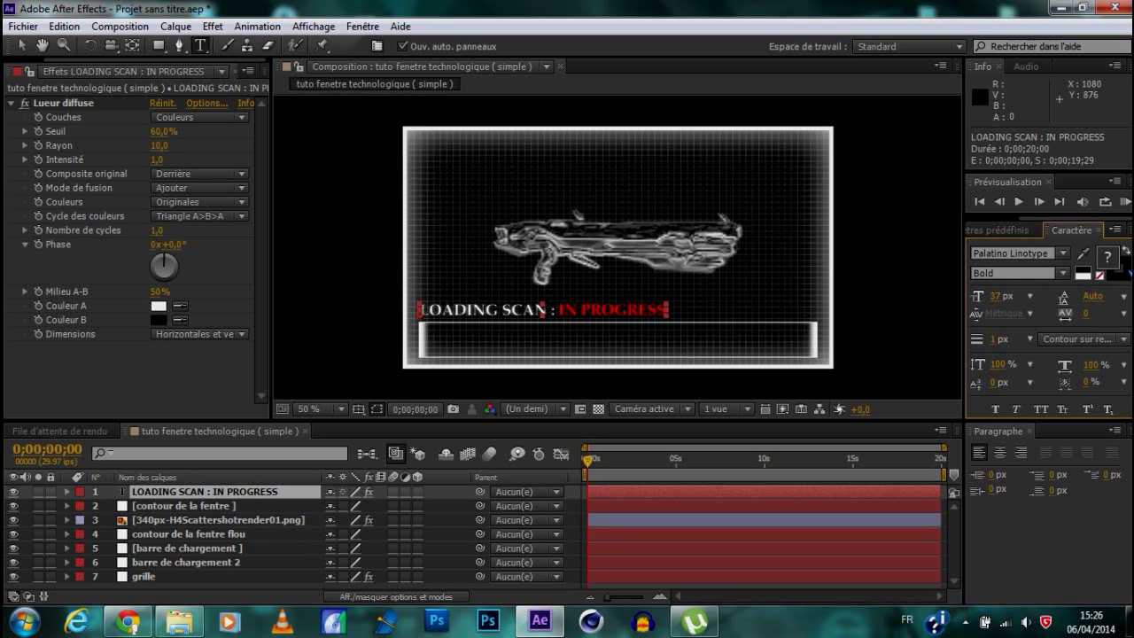
pyautogui.click(1100, 275)
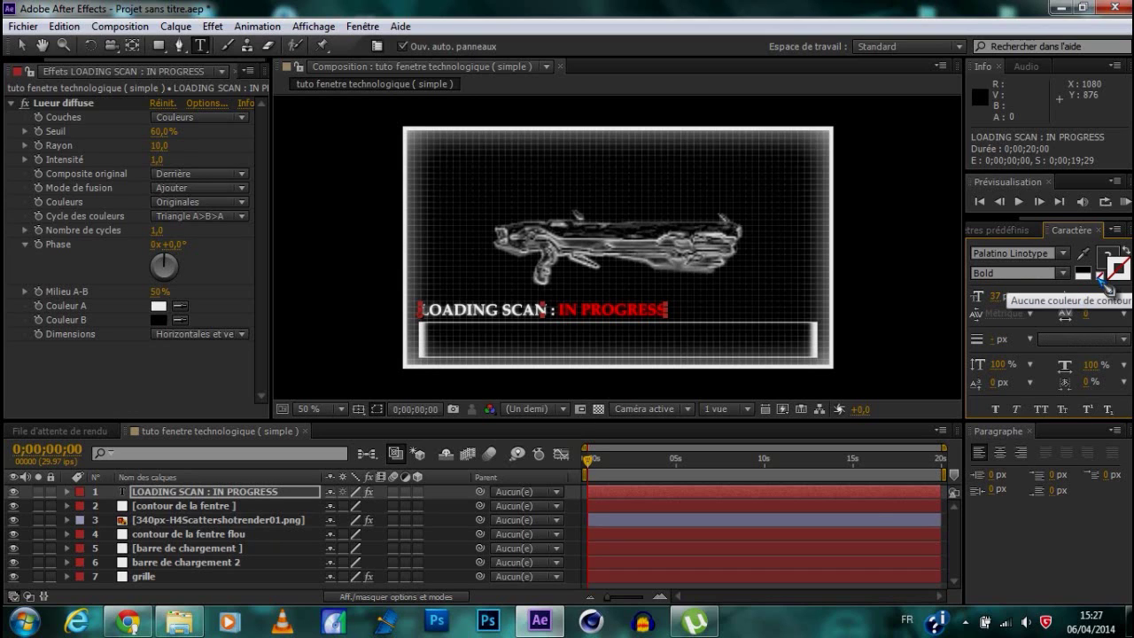
pyautogui.click(875, 506)
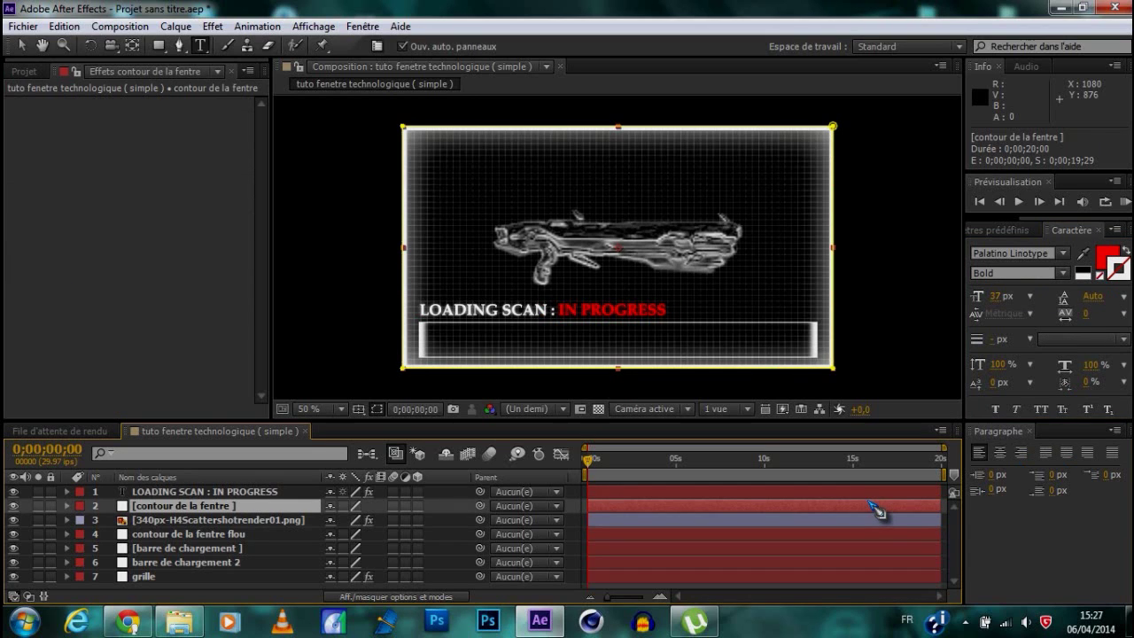
# Step: Go to 0;00;05;00 and split the LOADING SCAN : IN PROGRESS layer at that time
pyautogui.click(404, 411)
pyautogui.write('5.')
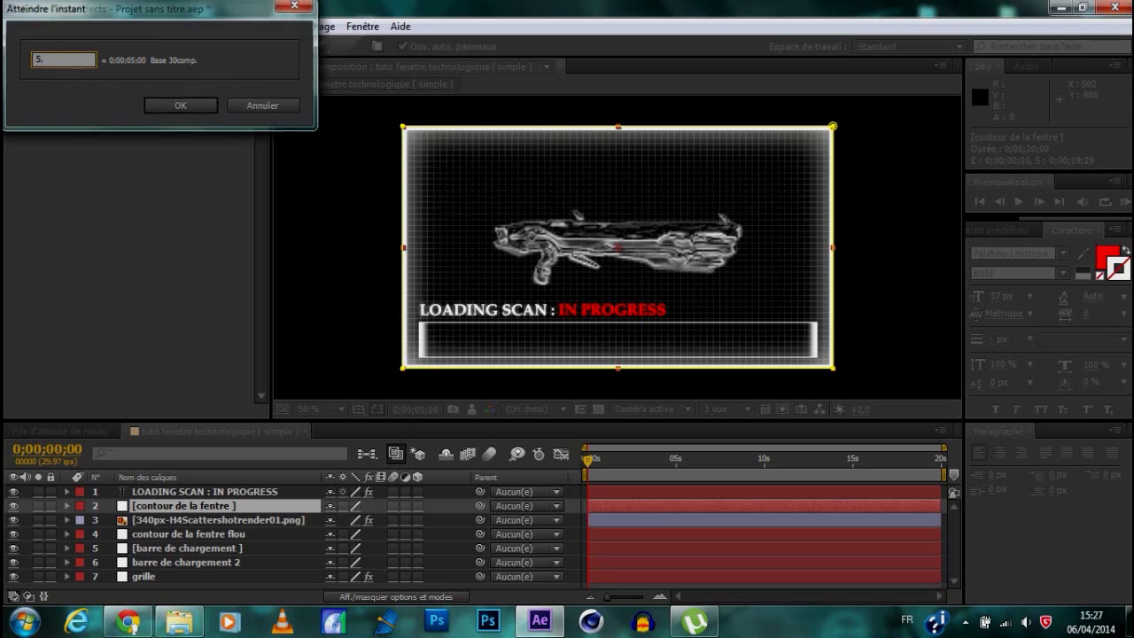
pyautogui.press('Return')
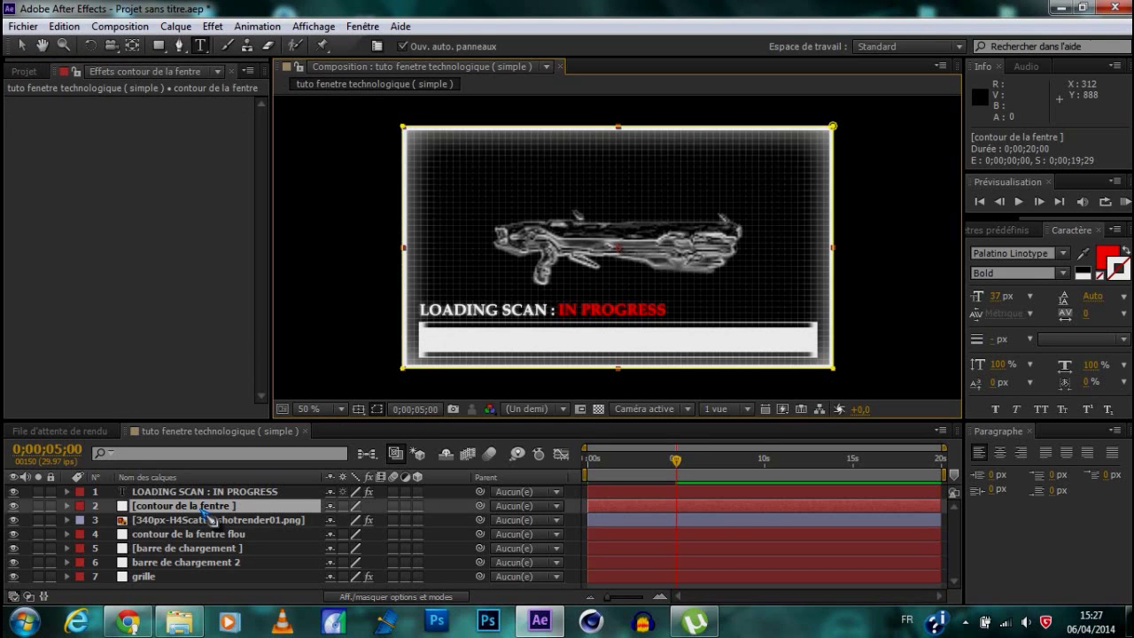
pyautogui.click(705, 494)
pyautogui.rightClick(705, 494)
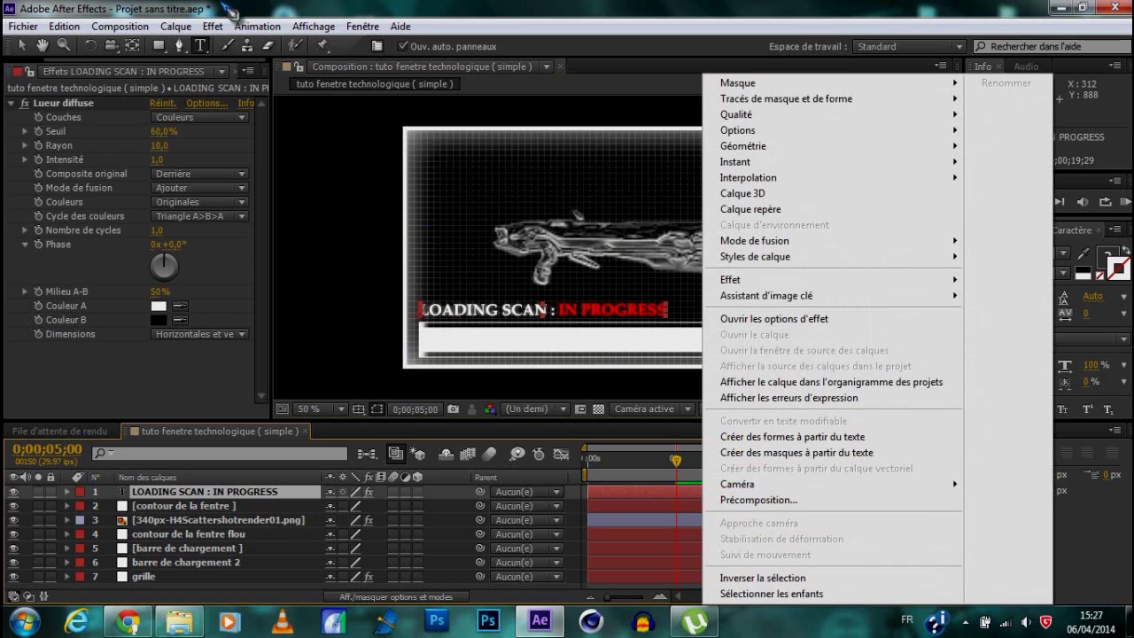
pyautogui.click(64, 26)
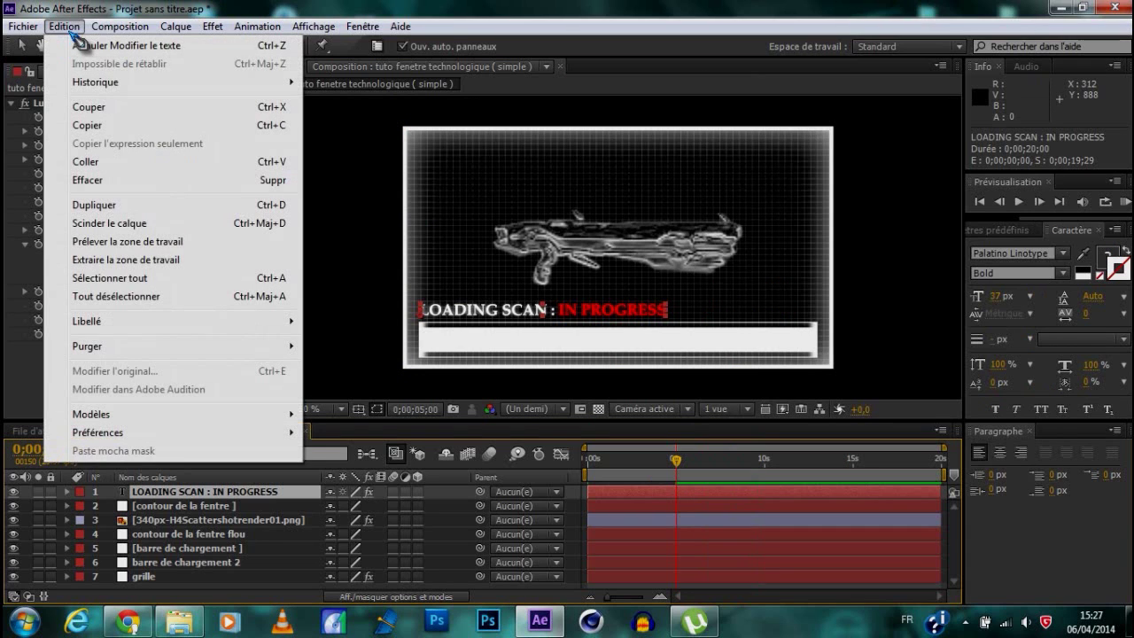
pyautogui.click(115, 222)
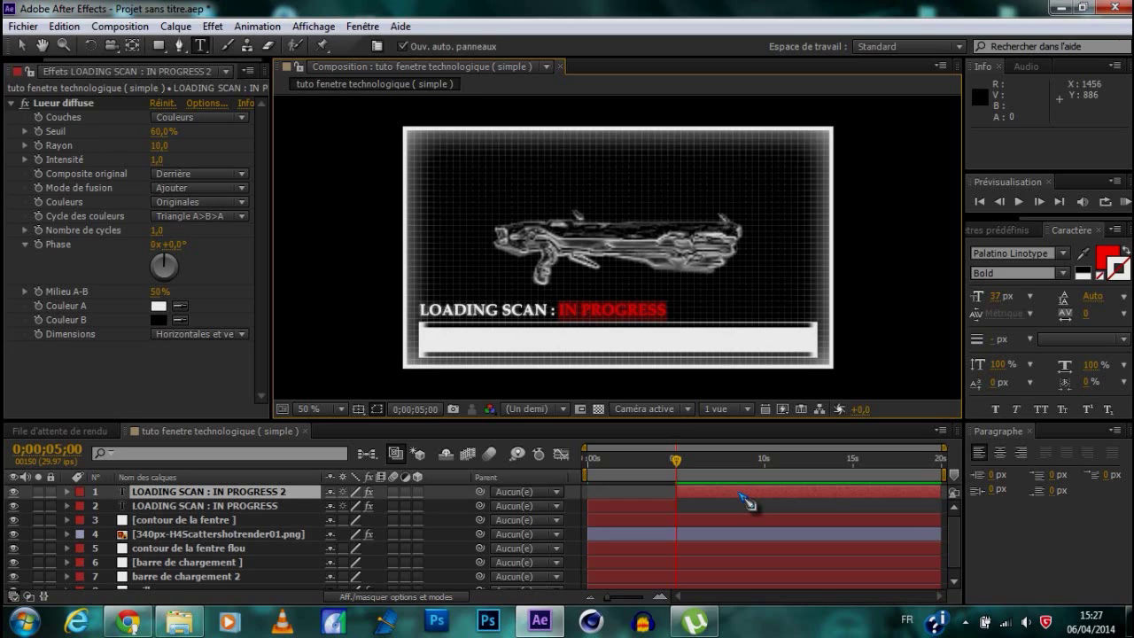
# Step: Replace IN PROGRESS with TERMINATED in the second half of the split LOADING SCAN text and colour that word green (00FF06)
pyautogui.write('TERMINATED')
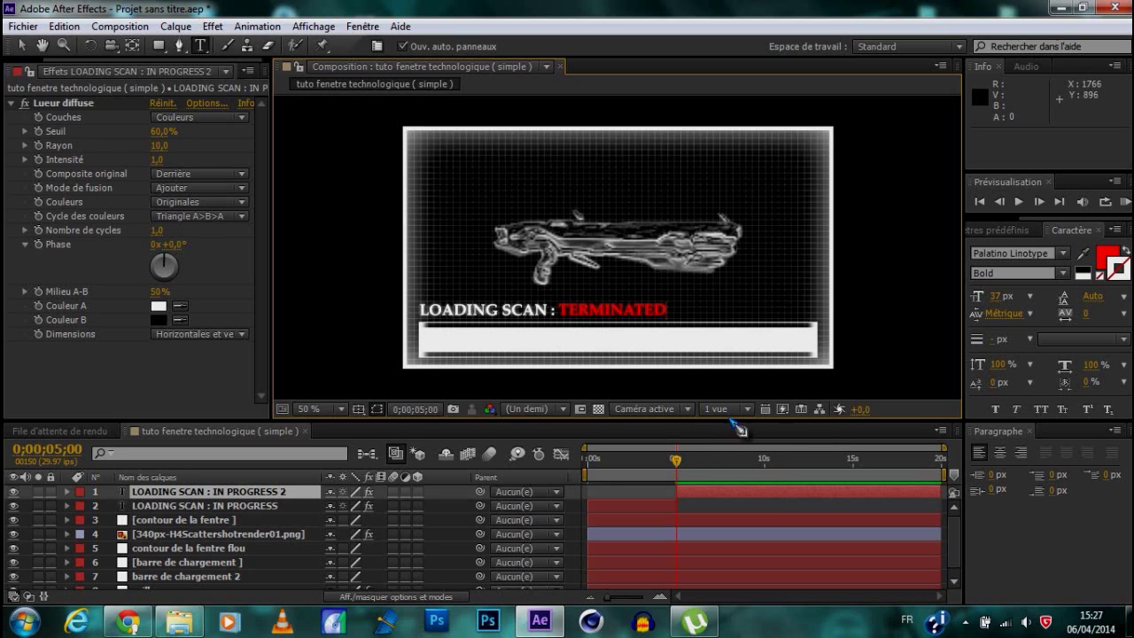
pyautogui.hotkey('ctrl', 'shift', 'Left')
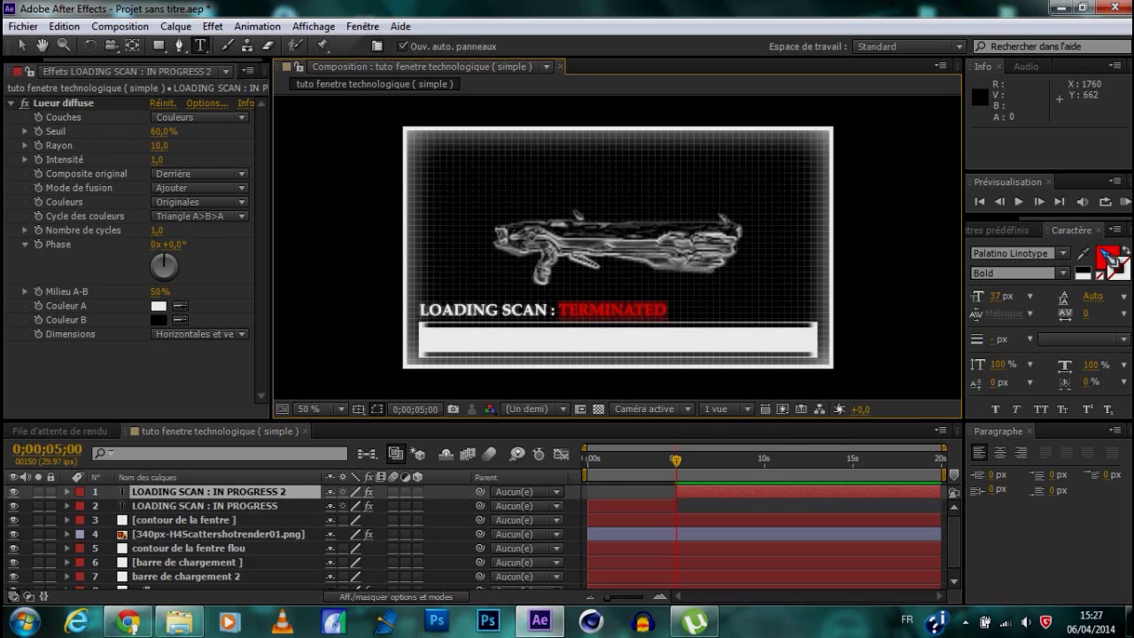
pyautogui.click(1107, 257)
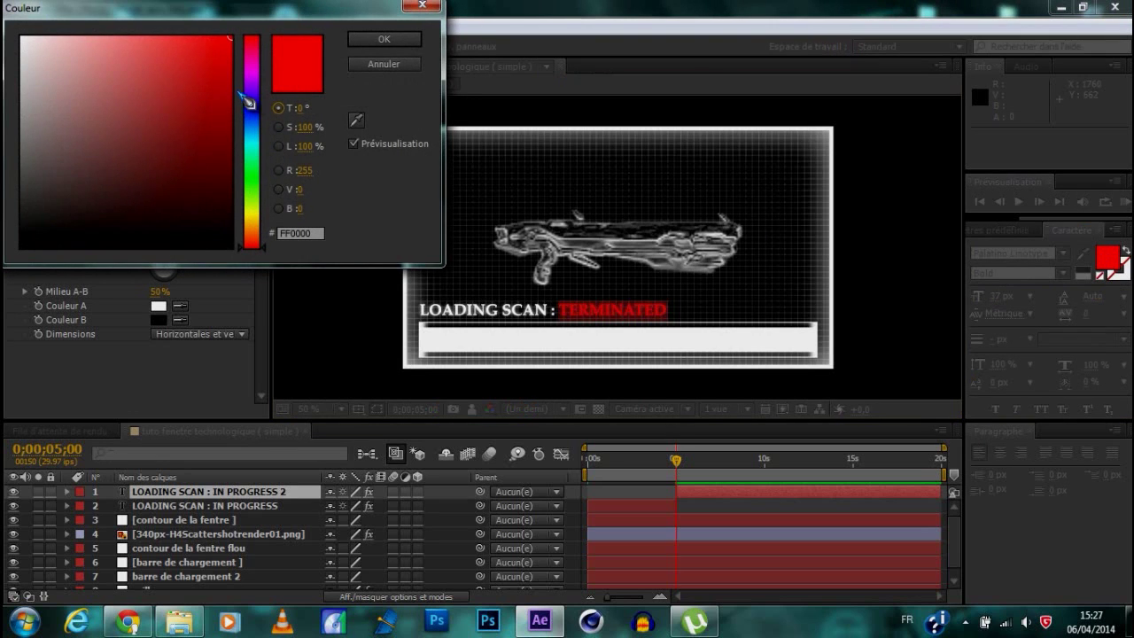
pyautogui.click(253, 186)
pyautogui.moveTo(253, 186)
pyautogui.mouseDown()
pyautogui.moveTo(254, 118)
pyautogui.moveTo(254, 178)
pyautogui.mouseUp()
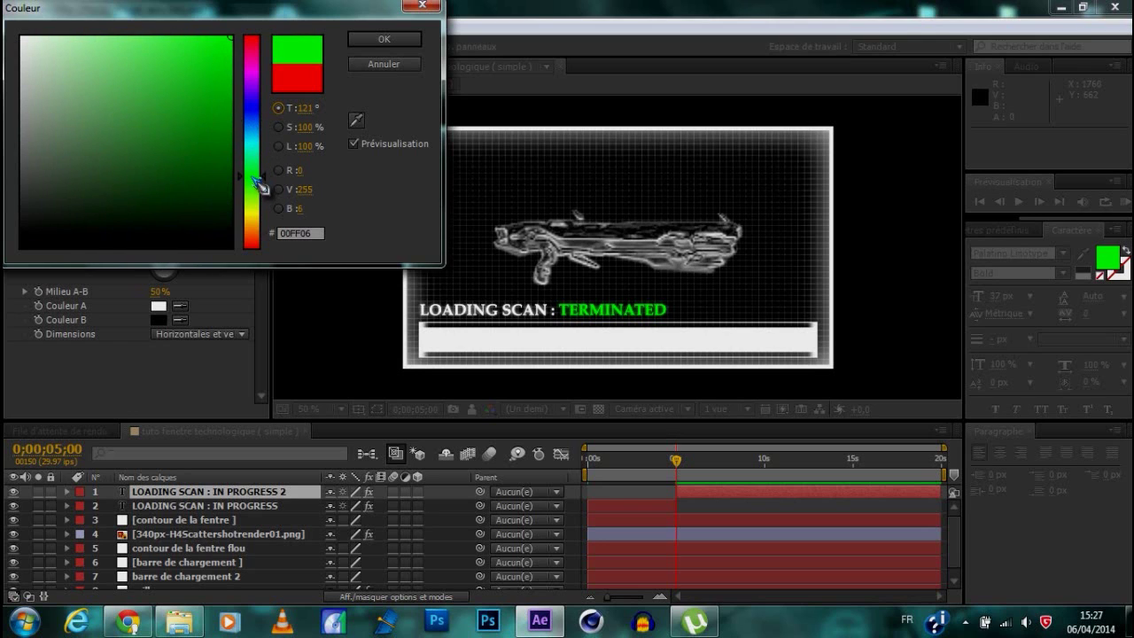
pyautogui.click(365, 43)
pyautogui.moveTo(682, 474)
pyautogui.mouseDown()
pyautogui.moveTo(670, 473)
pyautogui.moveTo(684, 479)
pyautogui.mouseUp()
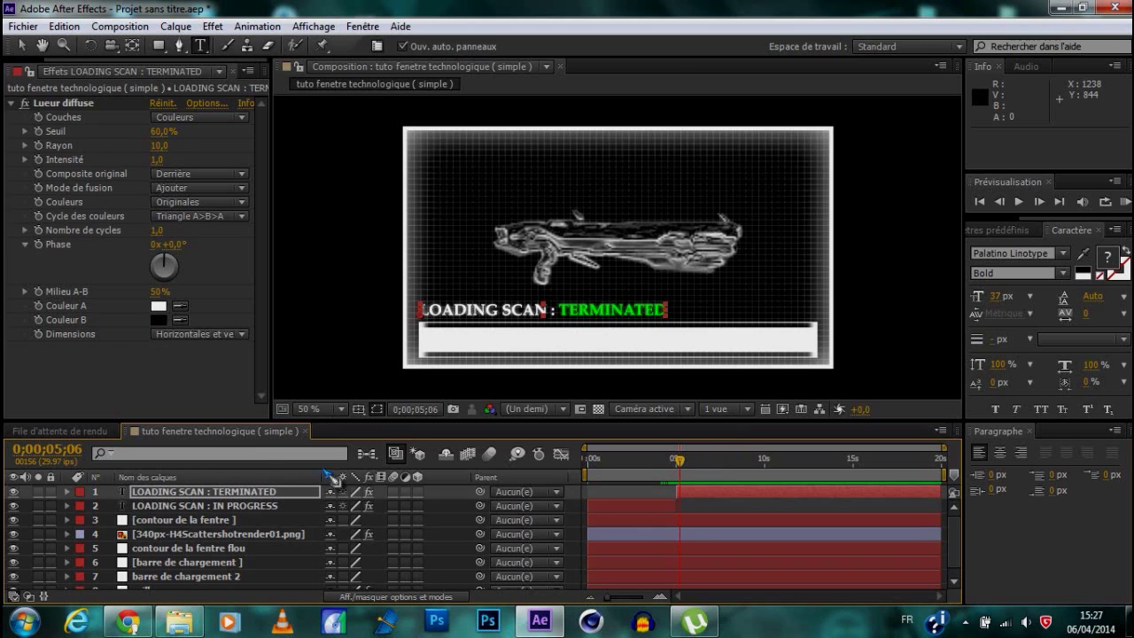
# Step: Move both LOADING SCAN text layers together to just below the contour de la fentre flou layer
pyautogui.click(193, 501)
pyautogui.click(195, 492)
pyautogui.keyDown('shift'); pyautogui.click(200, 506); pyautogui.keyUp('shift')
pyautogui.moveTo(202, 510); pyautogui.dragTo(227, 564)
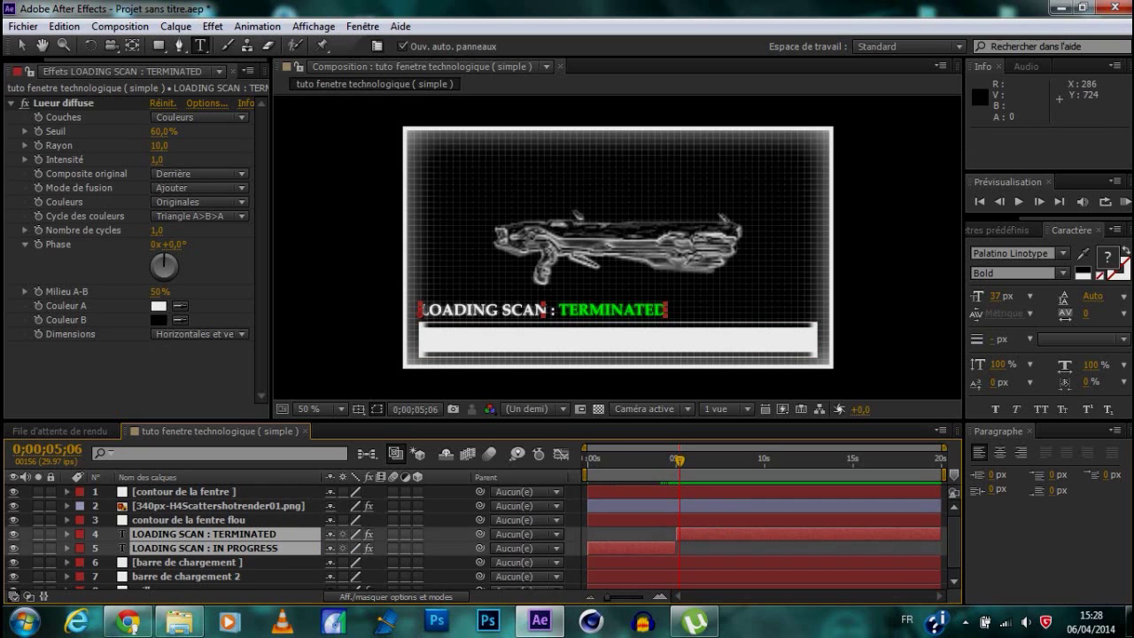
pyautogui.click(450, 172)
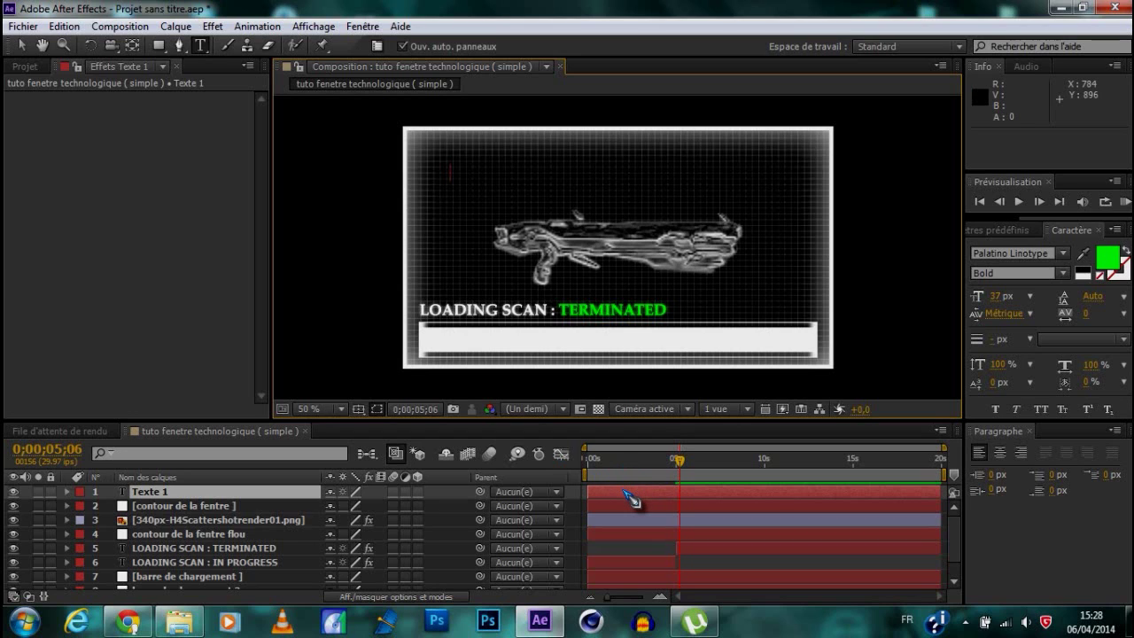
pyautogui.hotkey('ctrl', 'z')
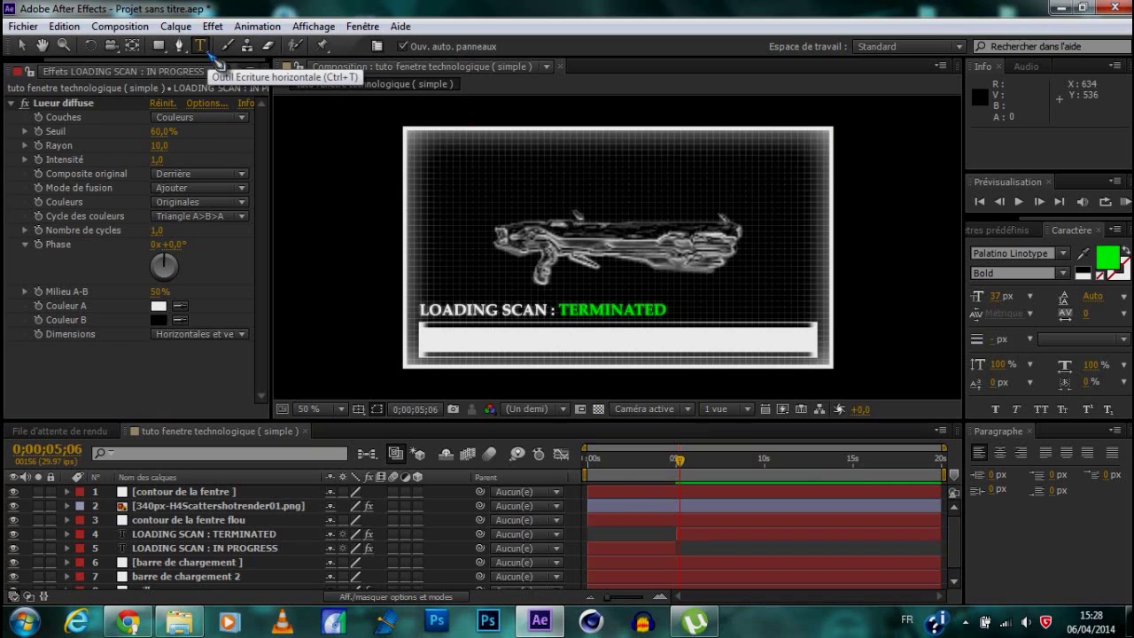
pyautogui.moveTo(204, 47); pyautogui.dragTo(332, 72)
pyautogui.click(752, 187)
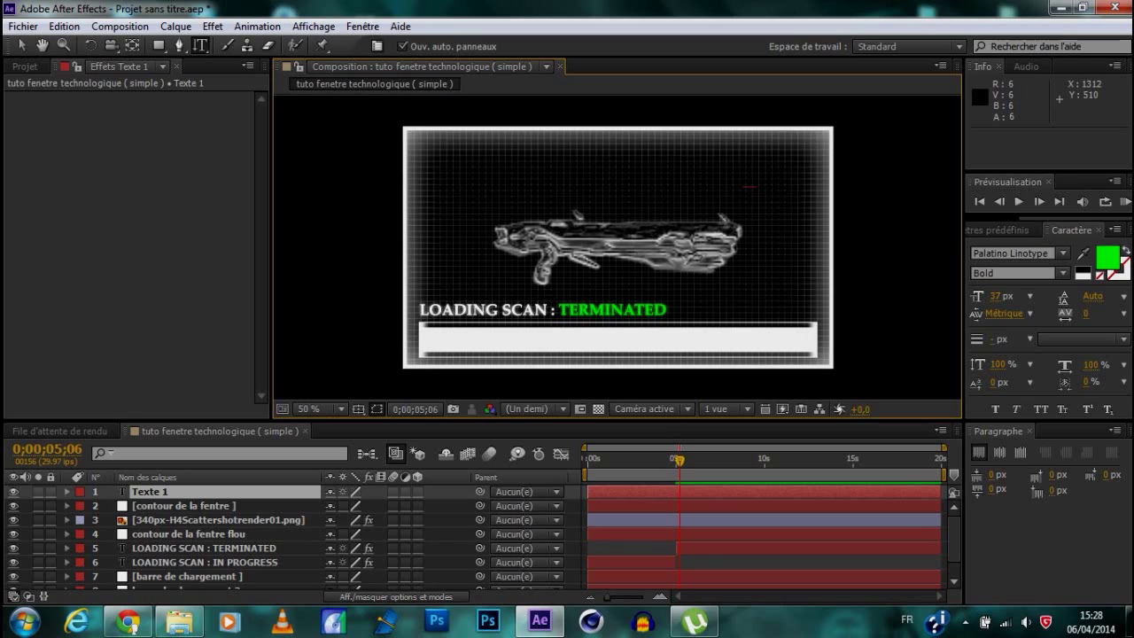
pyautogui.write('75442313685')
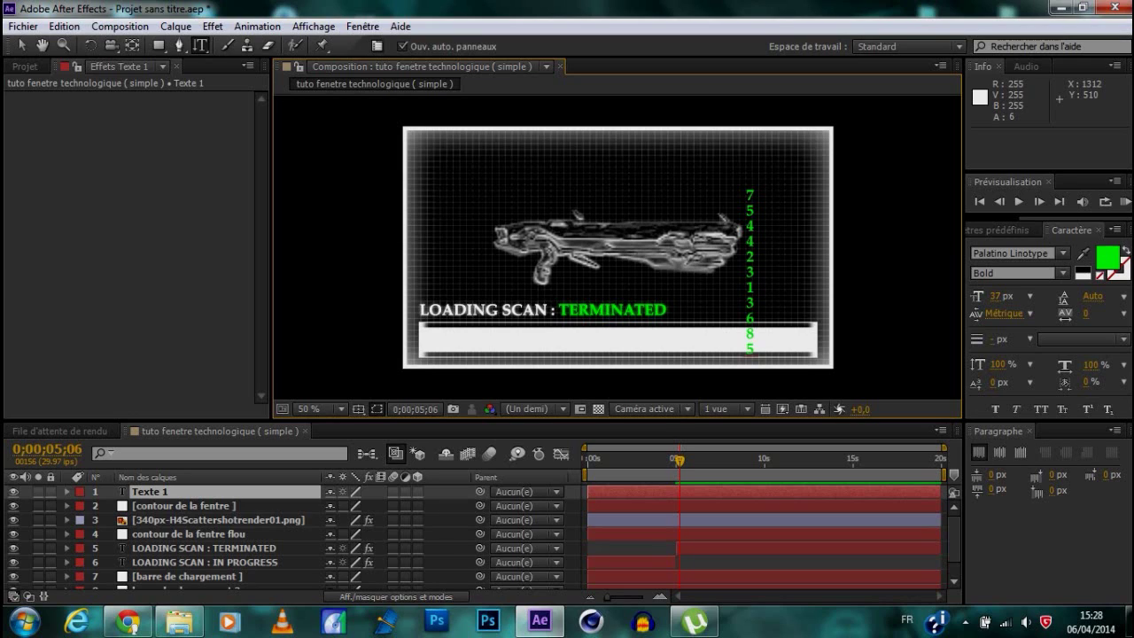
# Step: Colour the whole vertical number white and move it beside the sci-fi window's right border, at position 1410, 302
pyautogui.hotkey('ctrl', 'a')
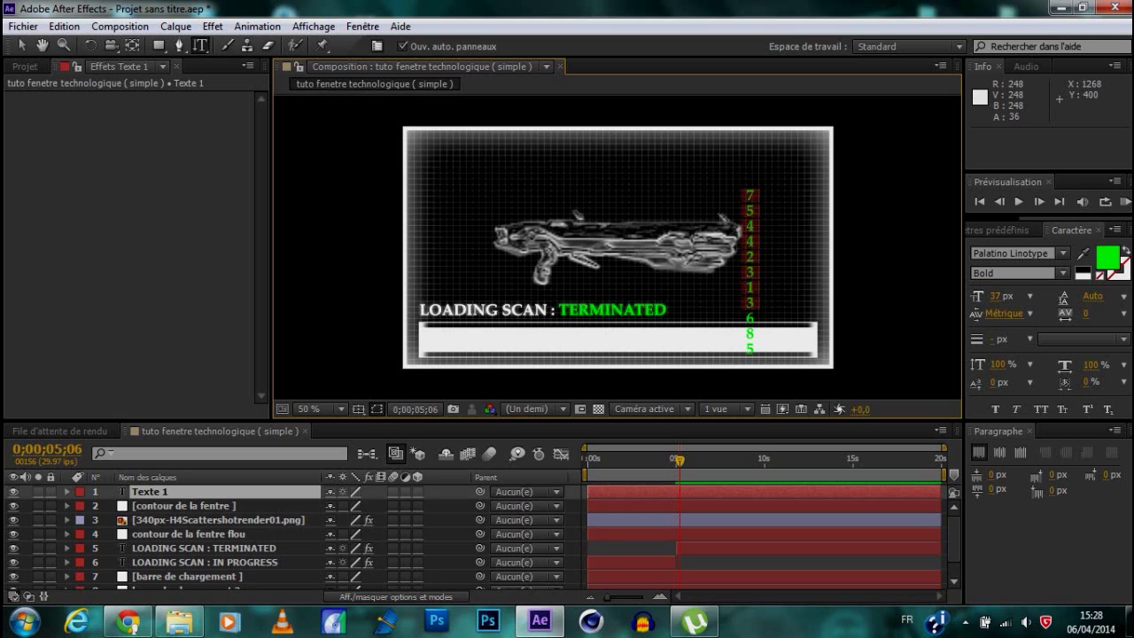
pyautogui.click(1108, 256)
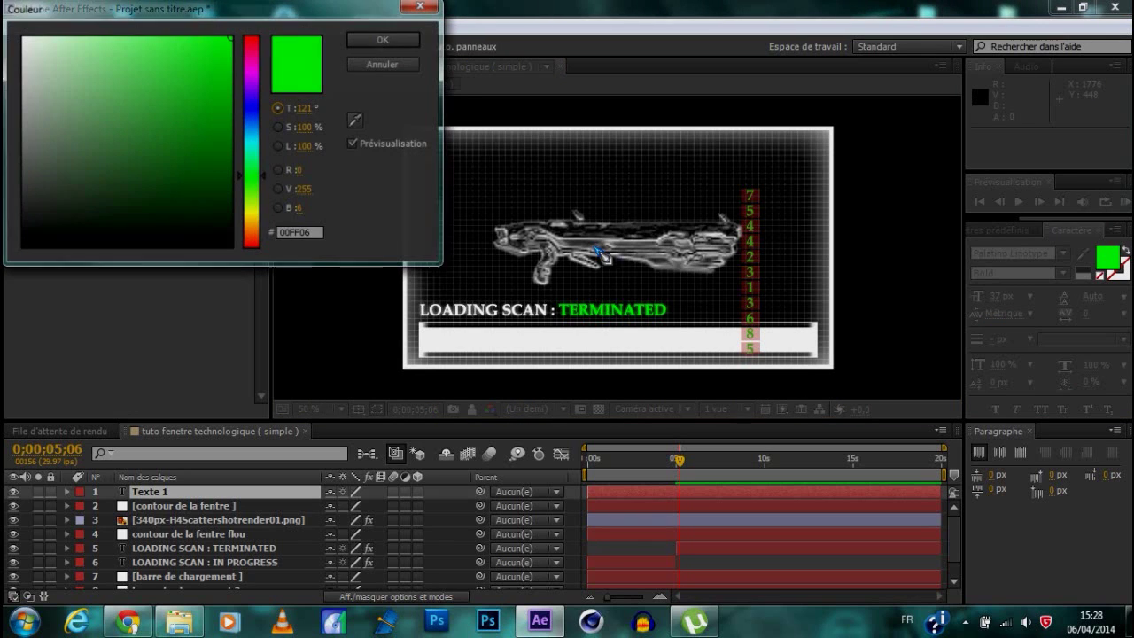
pyautogui.click(22, 37)
pyautogui.click(415, 40)
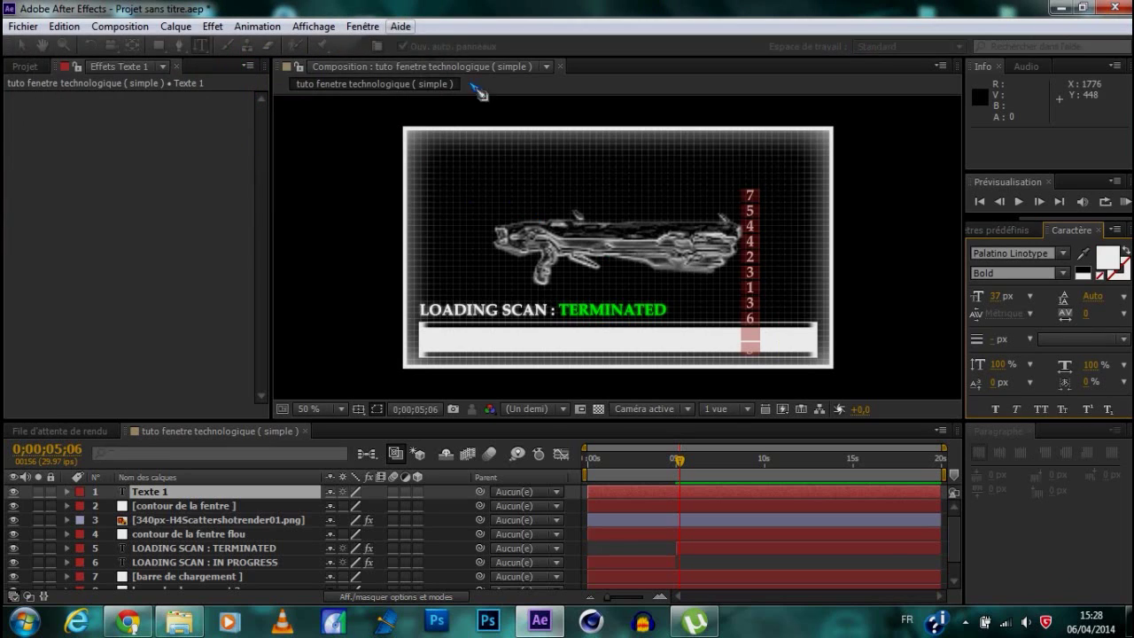
pyautogui.click(21, 45)
pyautogui.moveTo(762, 243); pyautogui.dragTo(805, 235)
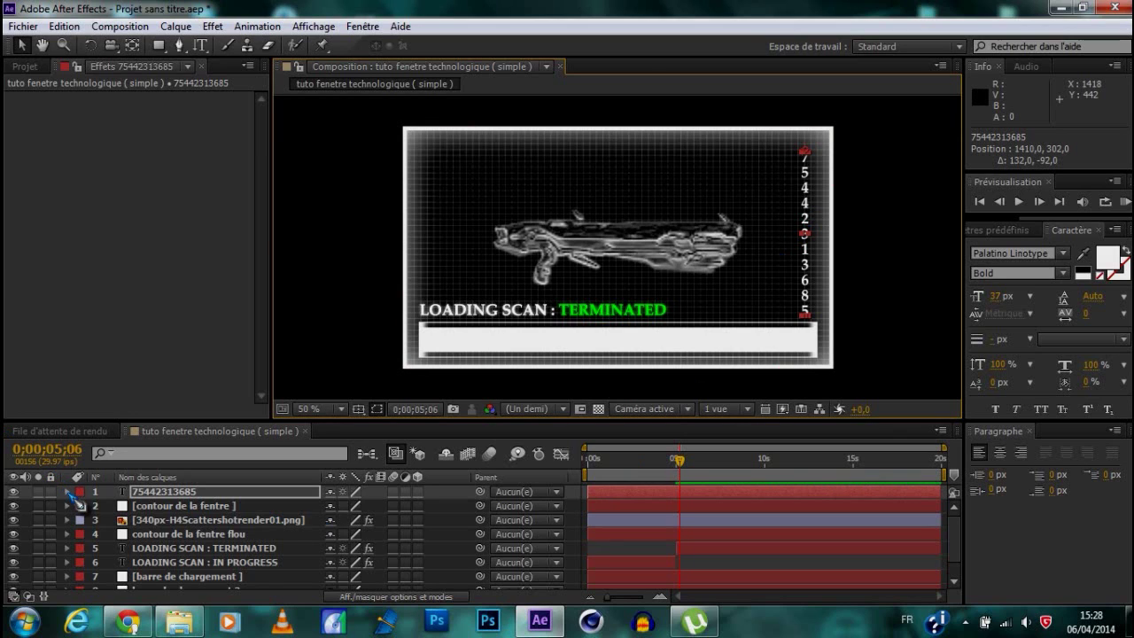
pyautogui.click(67, 491)
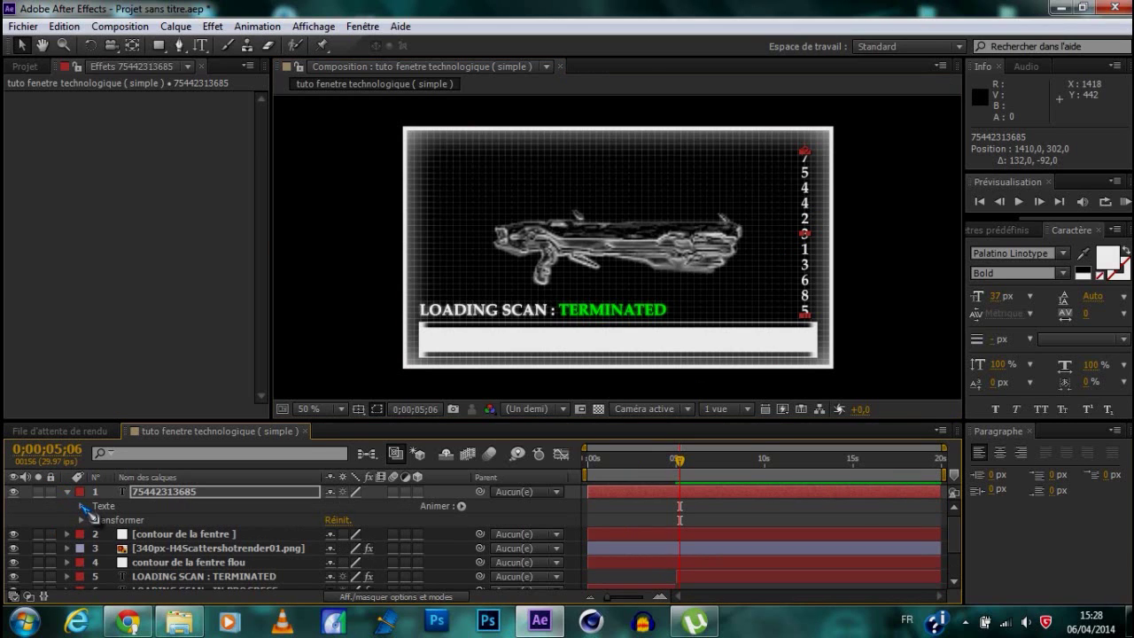
pyautogui.click(81, 507)
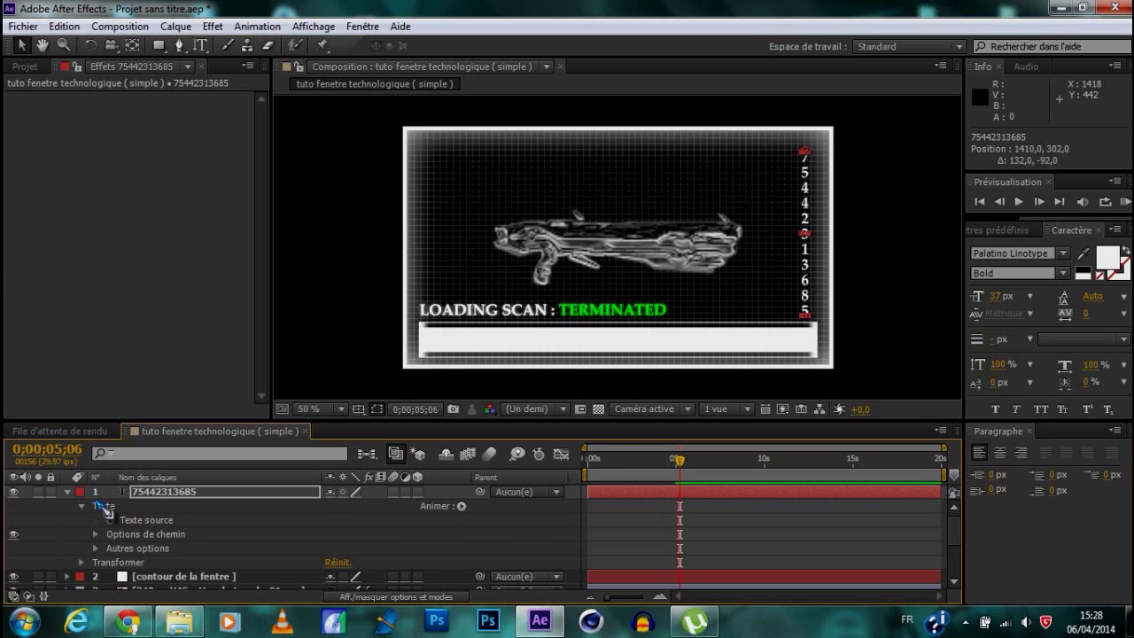
pyautogui.click(81, 506)
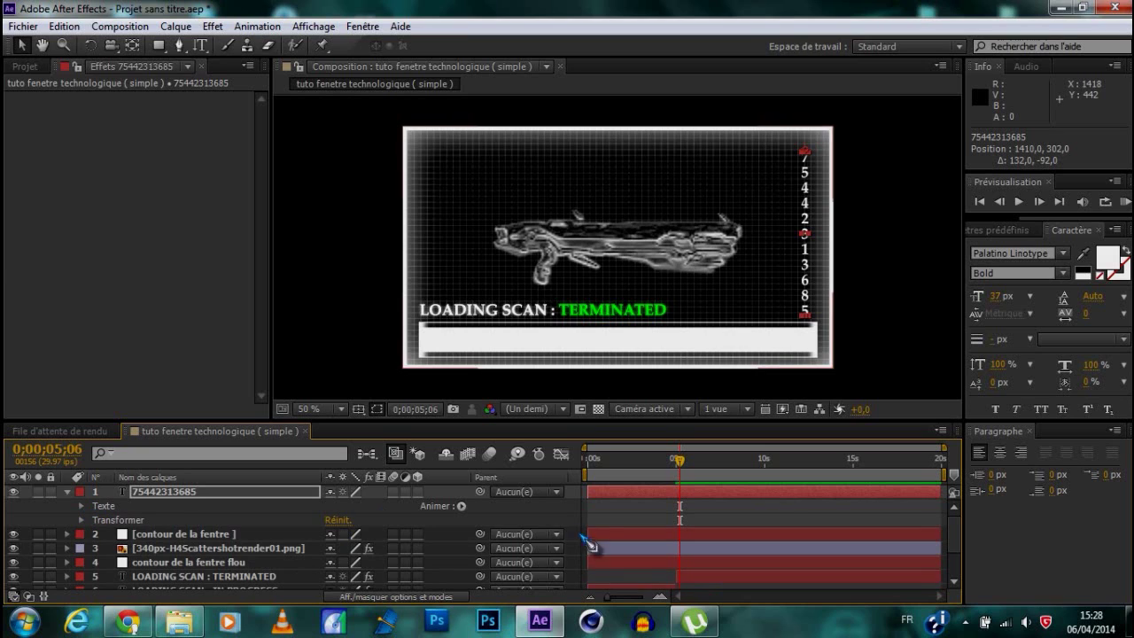
pyautogui.click(461, 506)
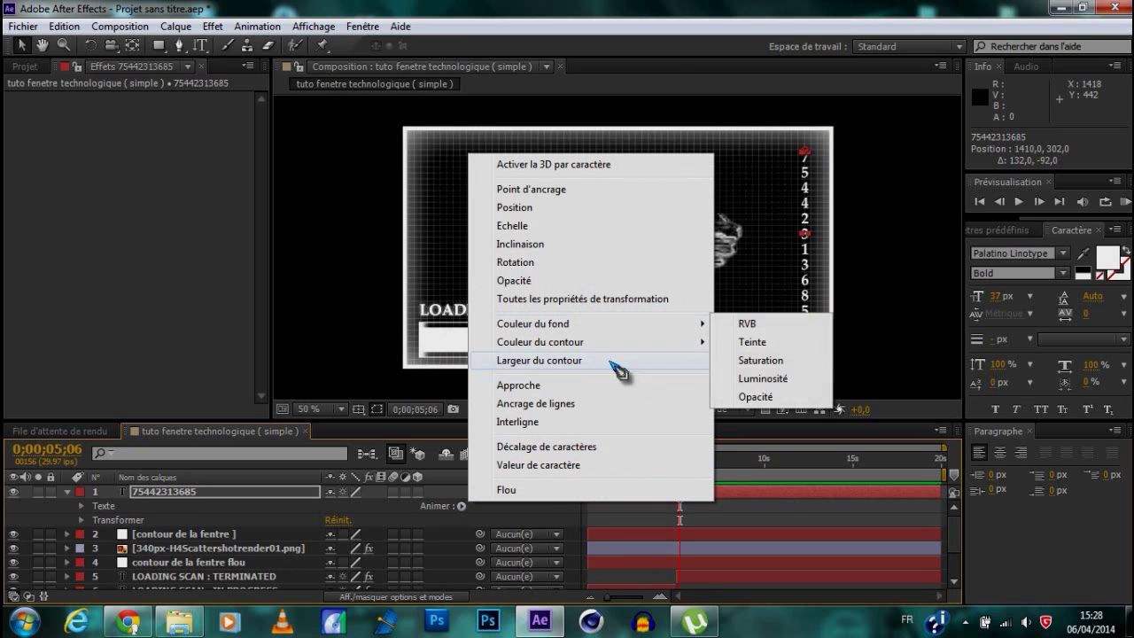
pyautogui.click(592, 448)
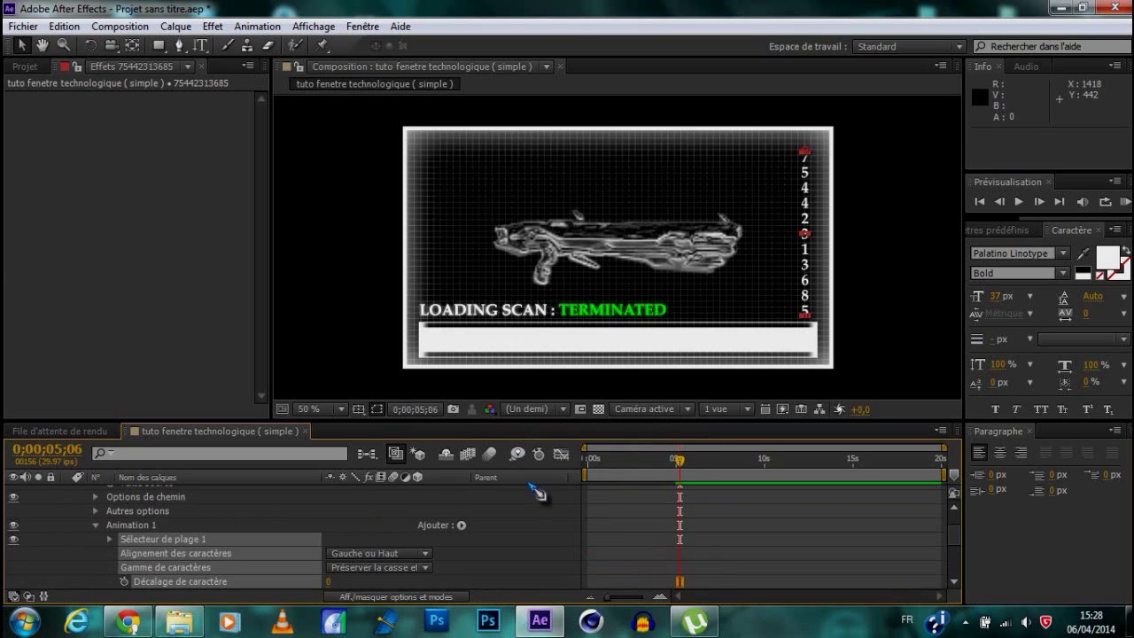
# Step: Give the Décalage de caractère property the expression wiggle(5,10) and scrub to 0;00;07;08 to preview the changing digits
pyautogui.scroll(-1, 567, 549)
pyautogui.scroll(1, 447, 560)
pyautogui.scroll(-1, 447, 560)
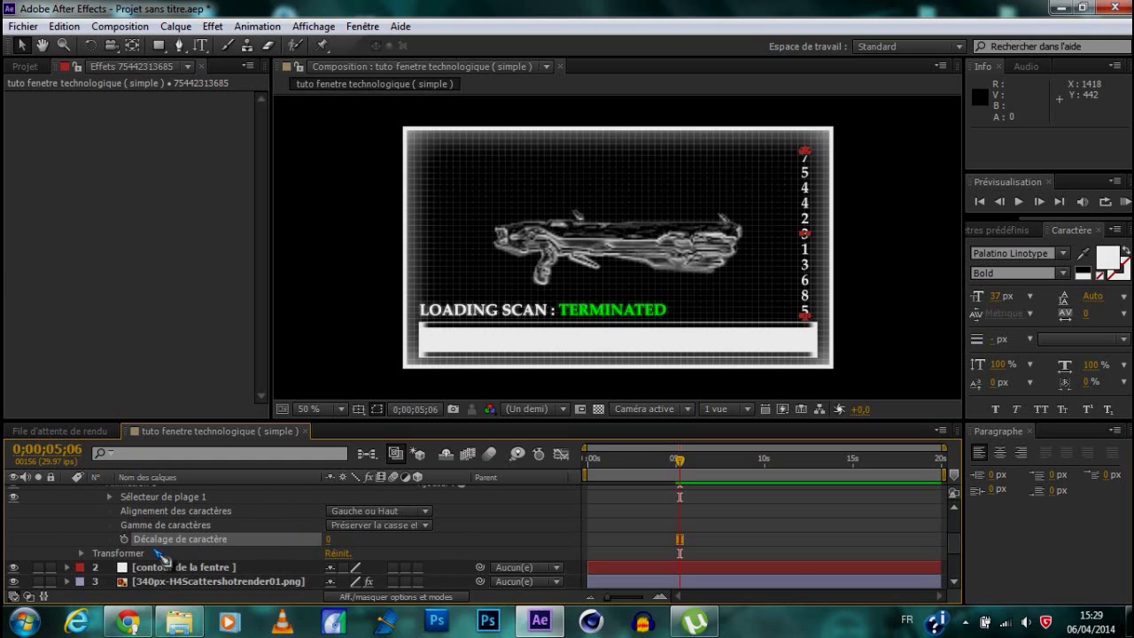
pyautogui.keyDown('alt'); pyautogui.click(125, 538); pyautogui.keyUp('alt')
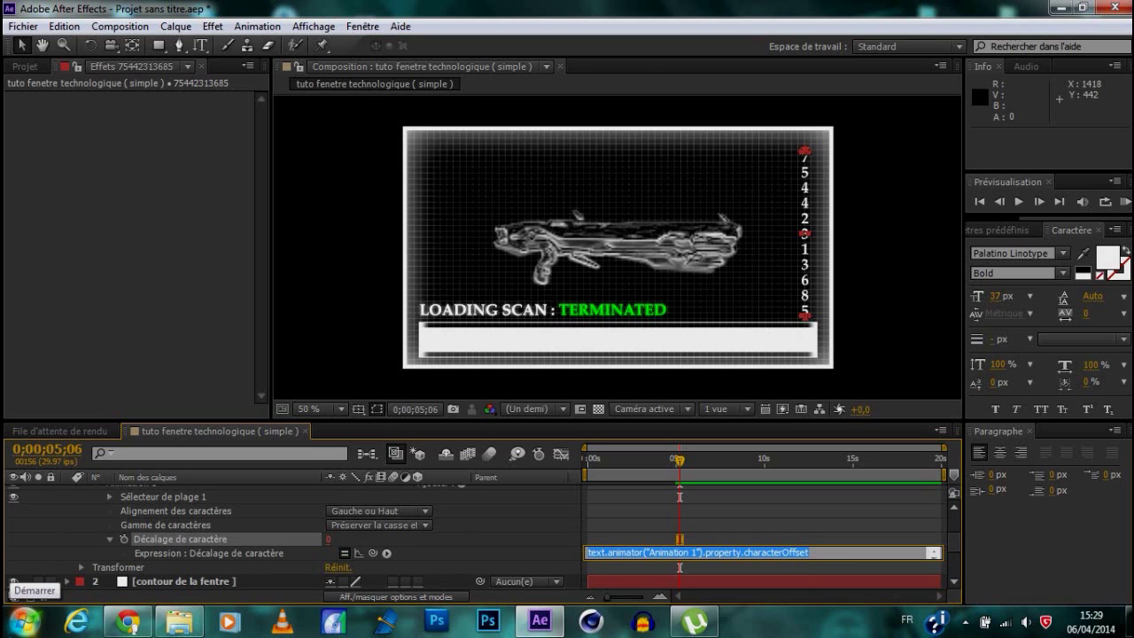
pyautogui.write('w')
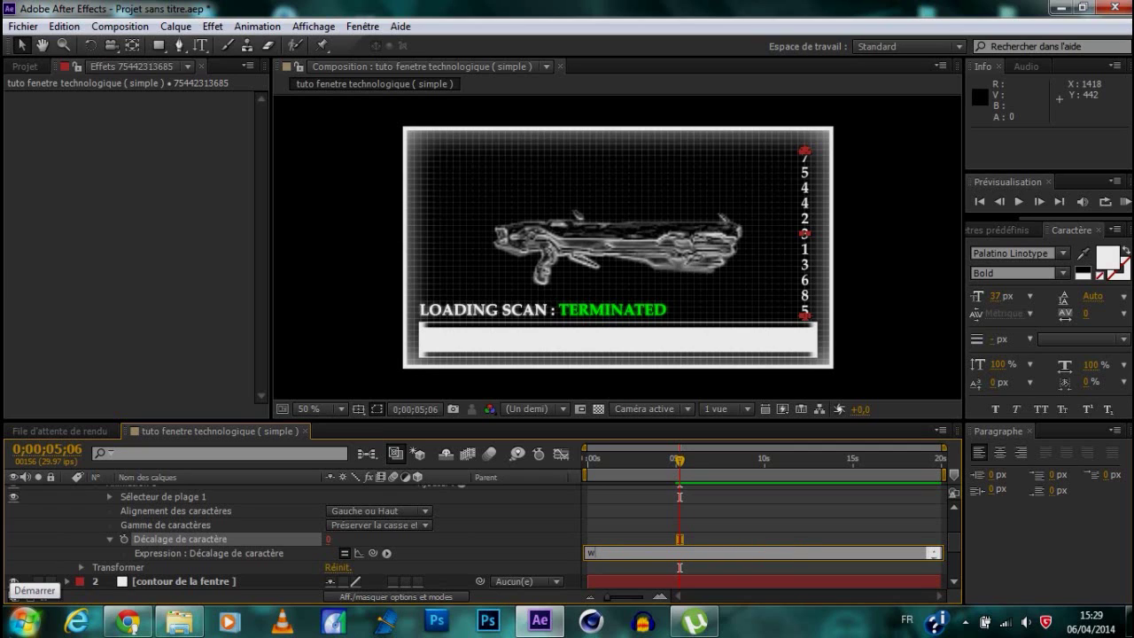
pyautogui.write('iggle(5,10')
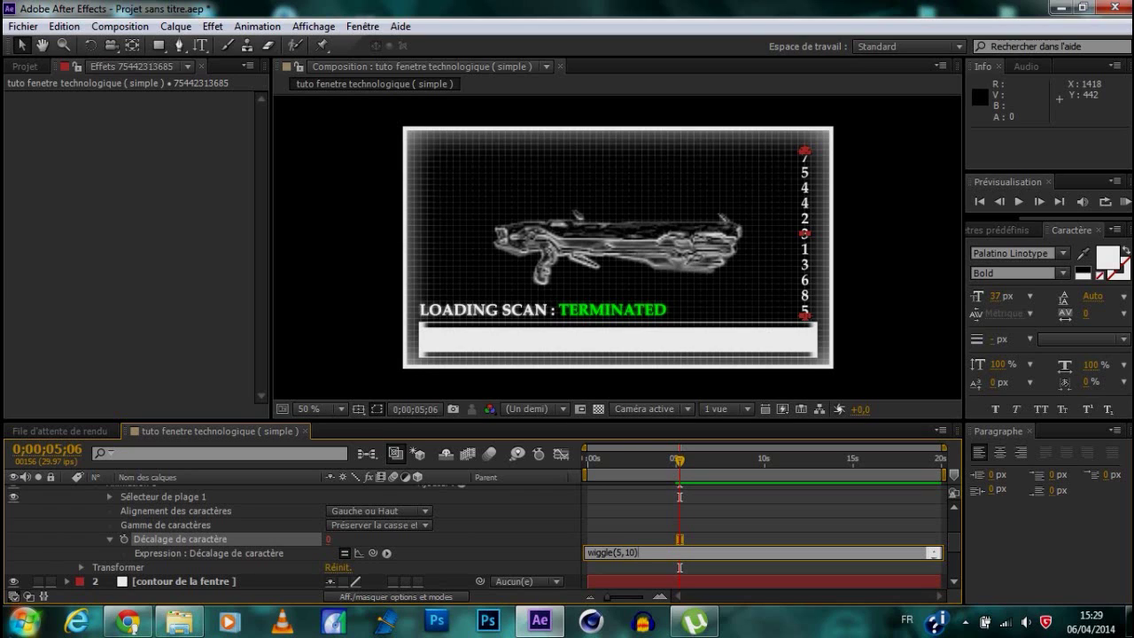
pyautogui.hotkey('ctrl', 'a')
pyautogui.press('BackSpace')
pyautogui.write('wiggle(5,10)')
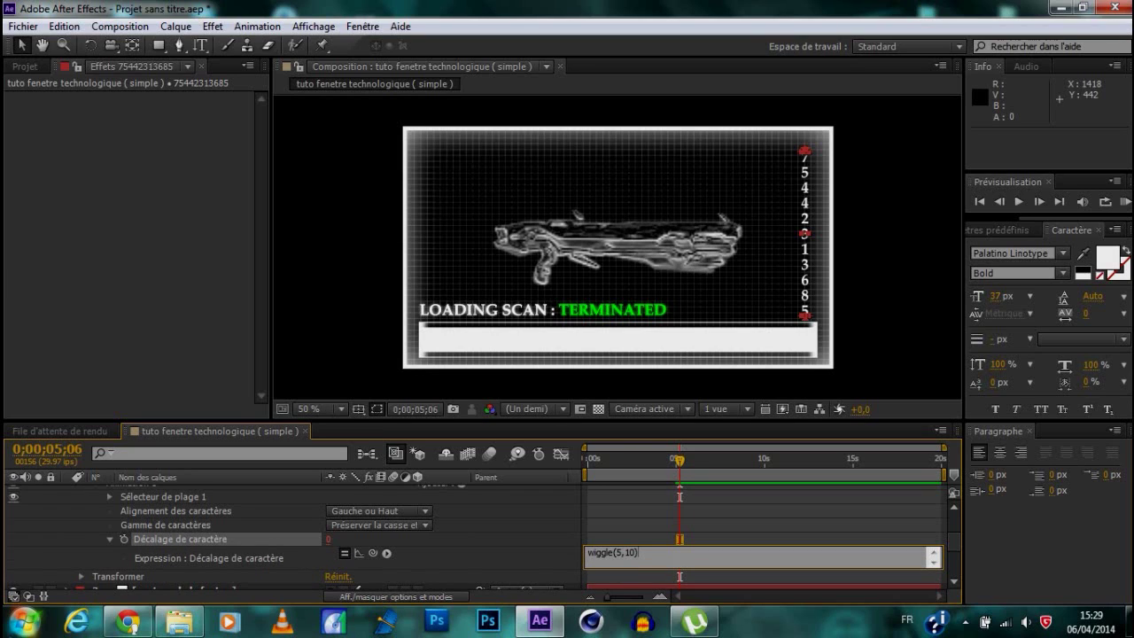
pyautogui.click(570, 521)
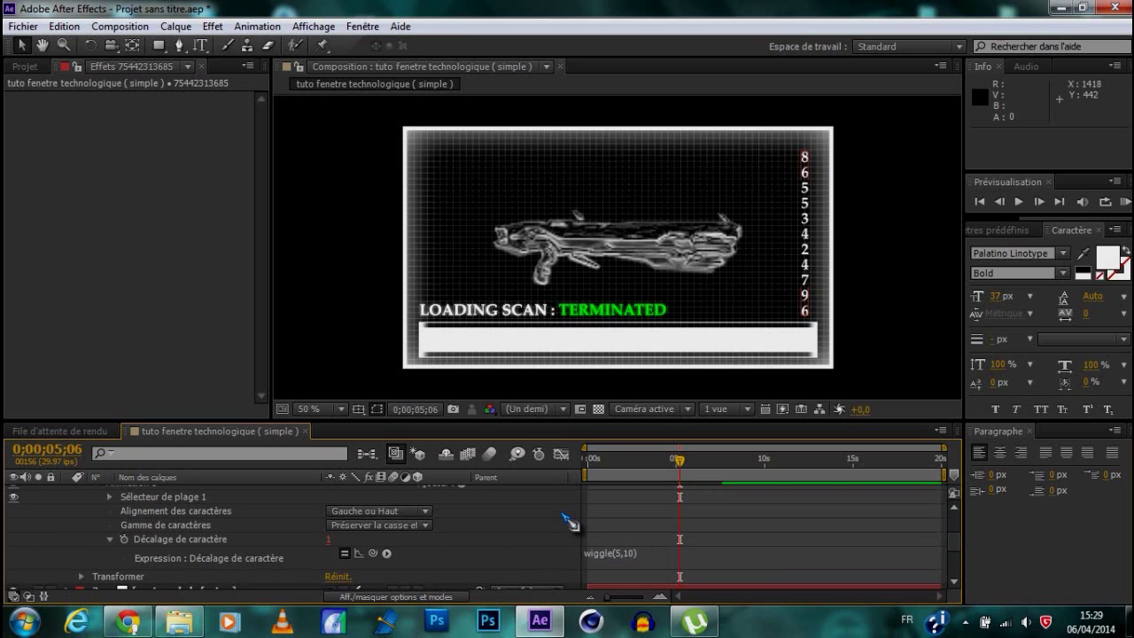
pyautogui.moveTo(679, 460); pyautogui.dragTo(719, 467)
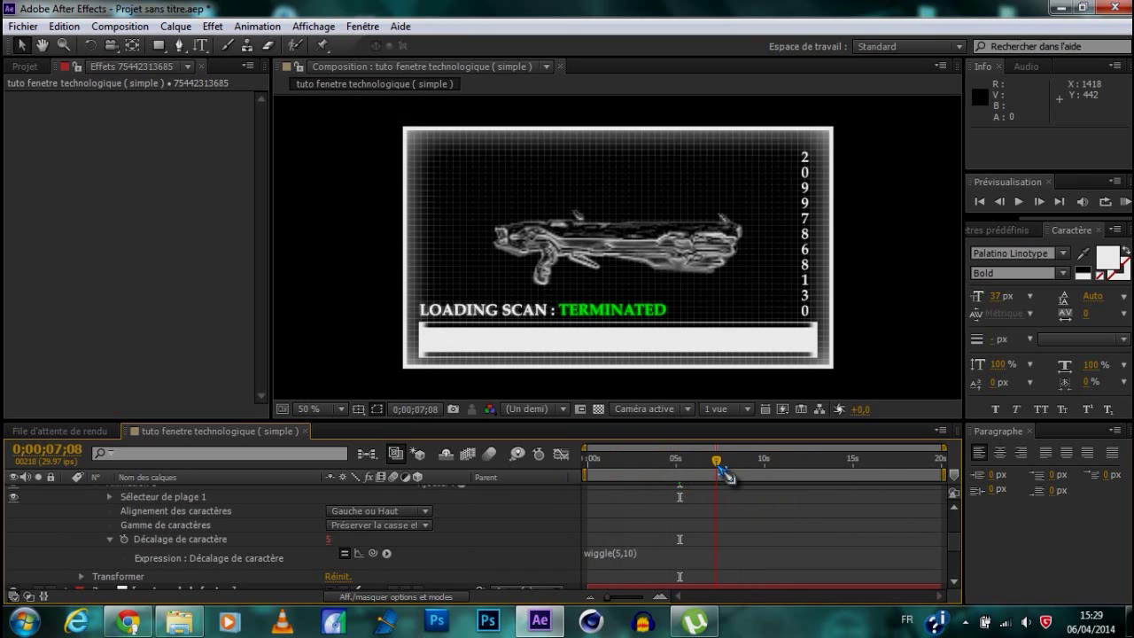
pyautogui.scroll(3, 682, 558)
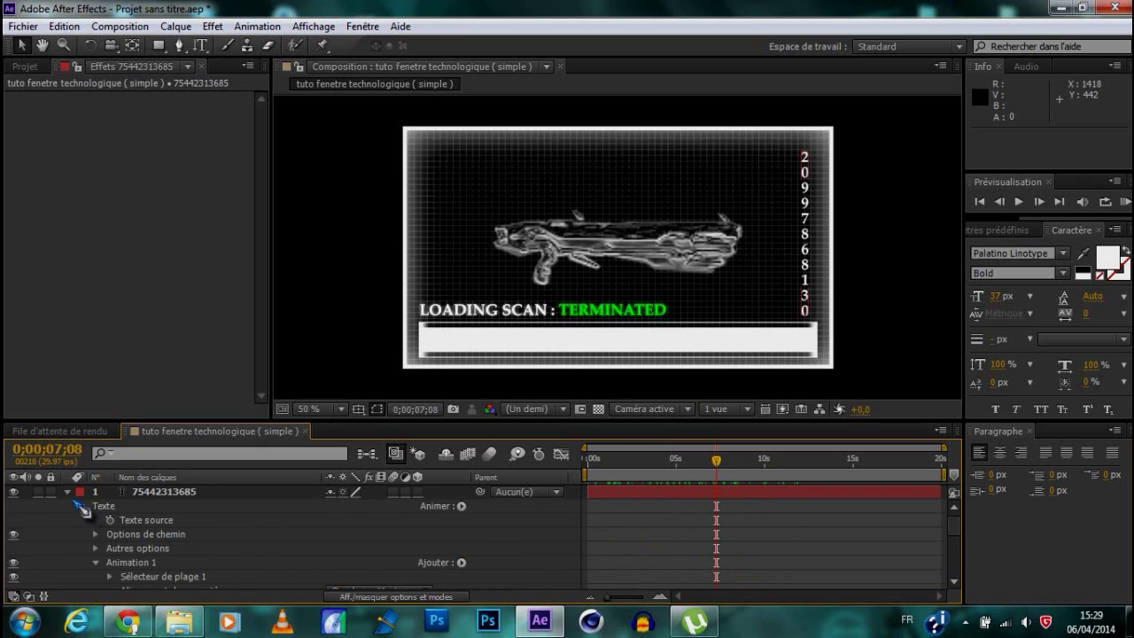
pyautogui.click(69, 493)
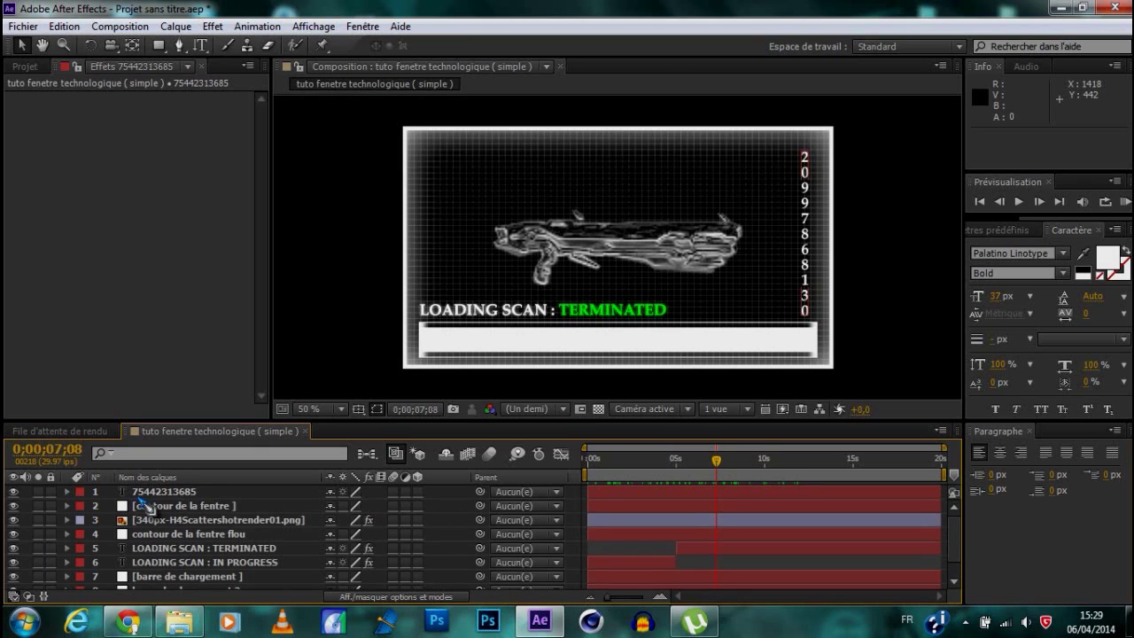
pyautogui.moveTo(182, 494); pyautogui.dragTo(188, 544)
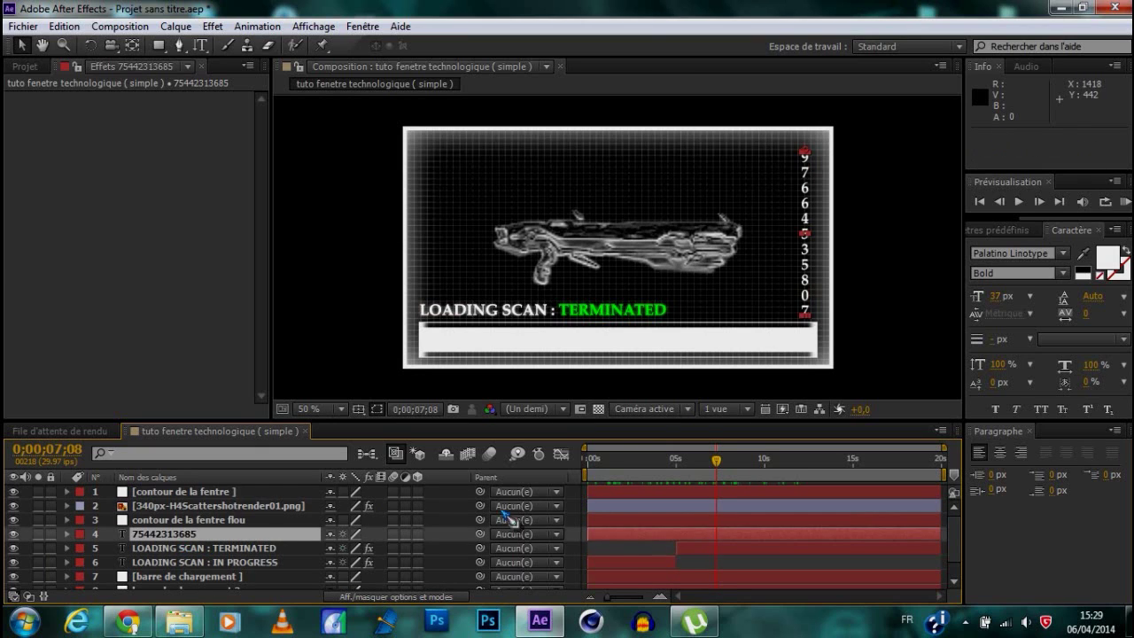
pyautogui.click(891, 296)
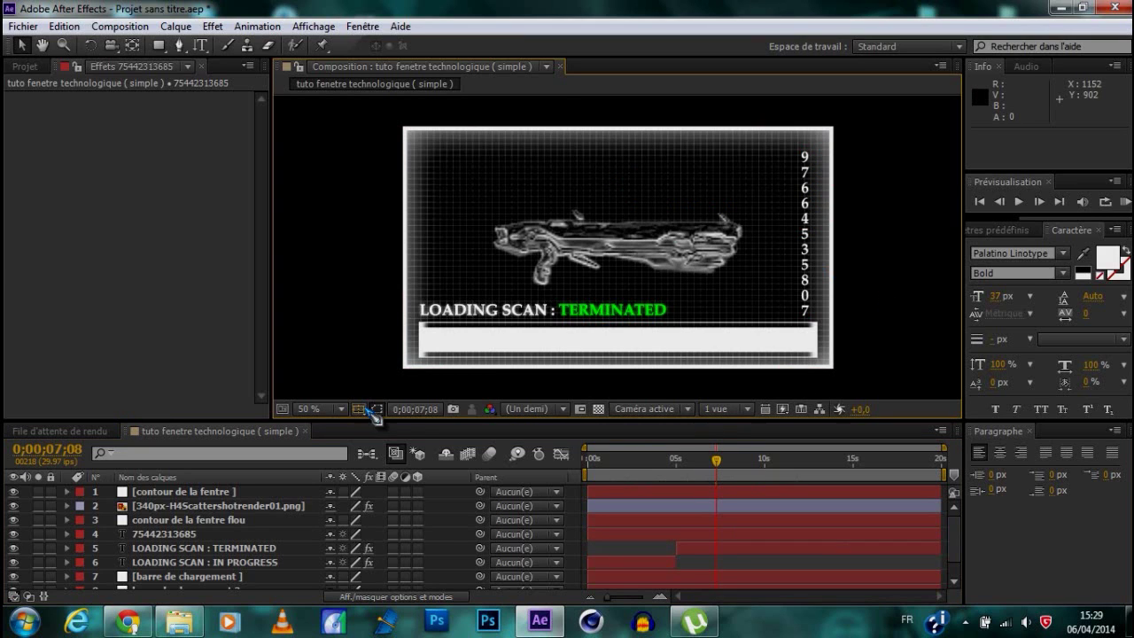
# Step: Go to 0;00;05;00 and add the horizontal text ID : Z-180 above the weapon image
pyautogui.click(418, 410)
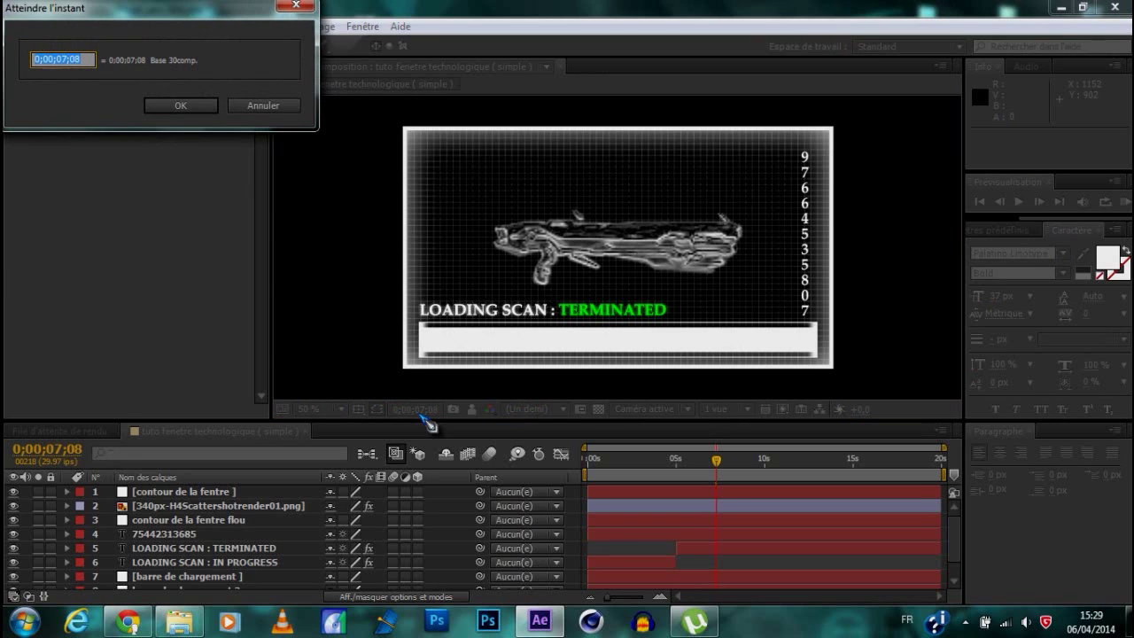
pyautogui.write('5')
pyautogui.press('Return')
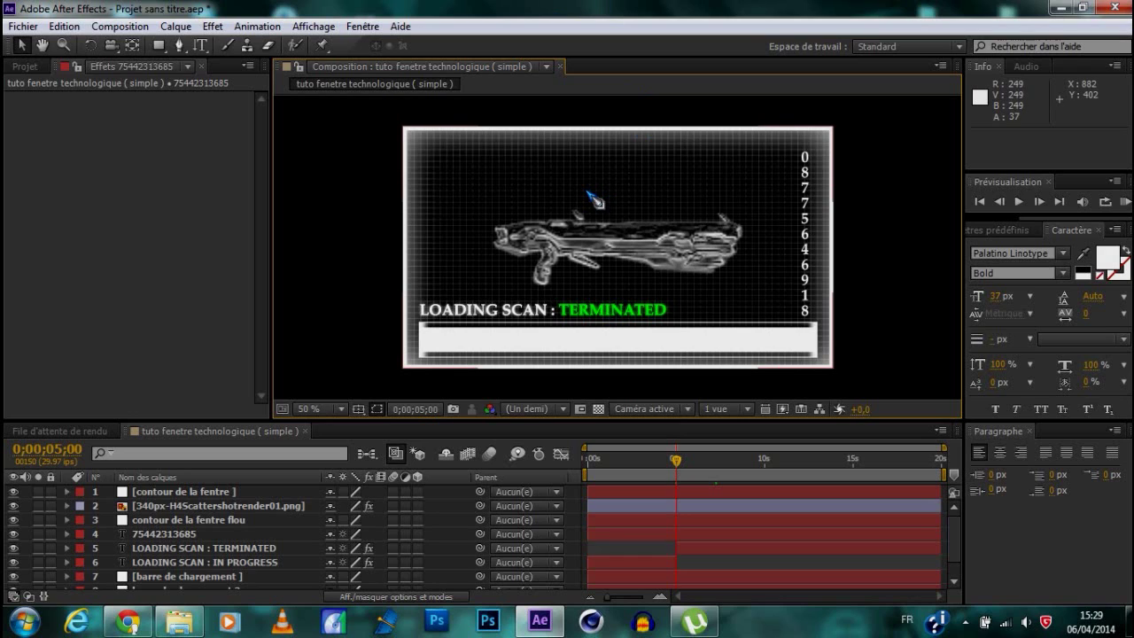
pyautogui.hotkey('ctrl', 't')
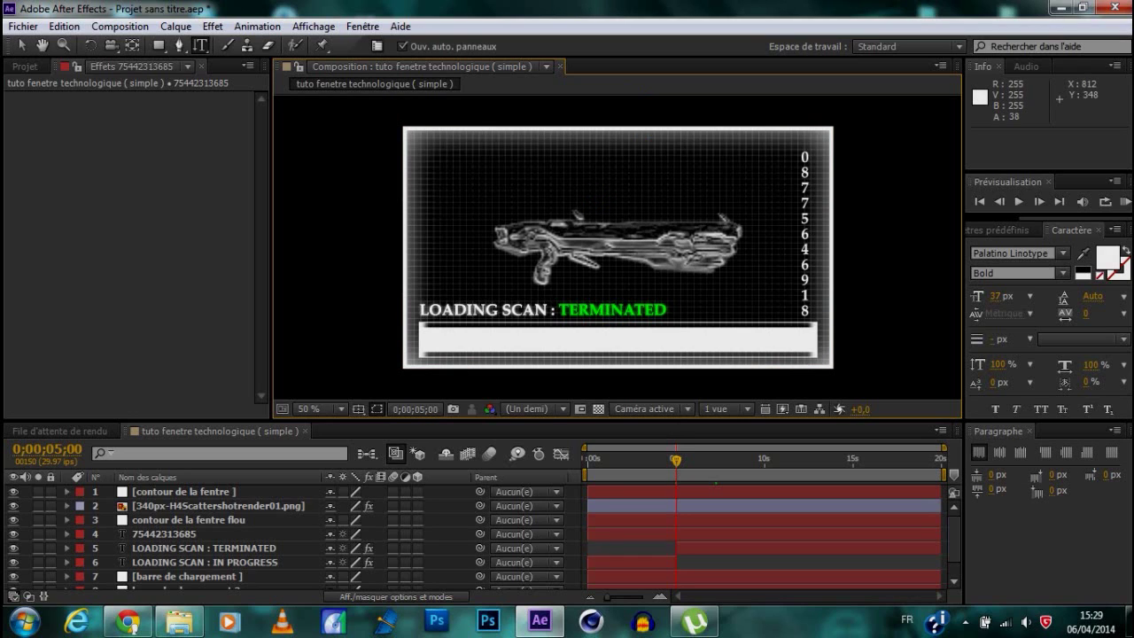
pyautogui.hotkey('ctrl', 't')
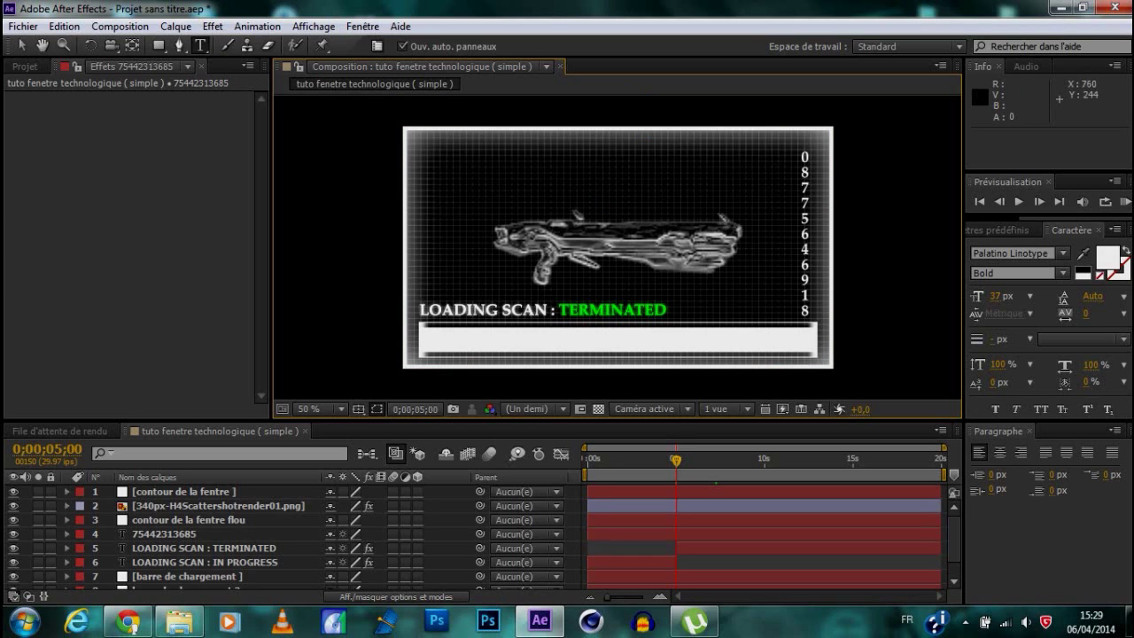
pyautogui.click(536, 170)
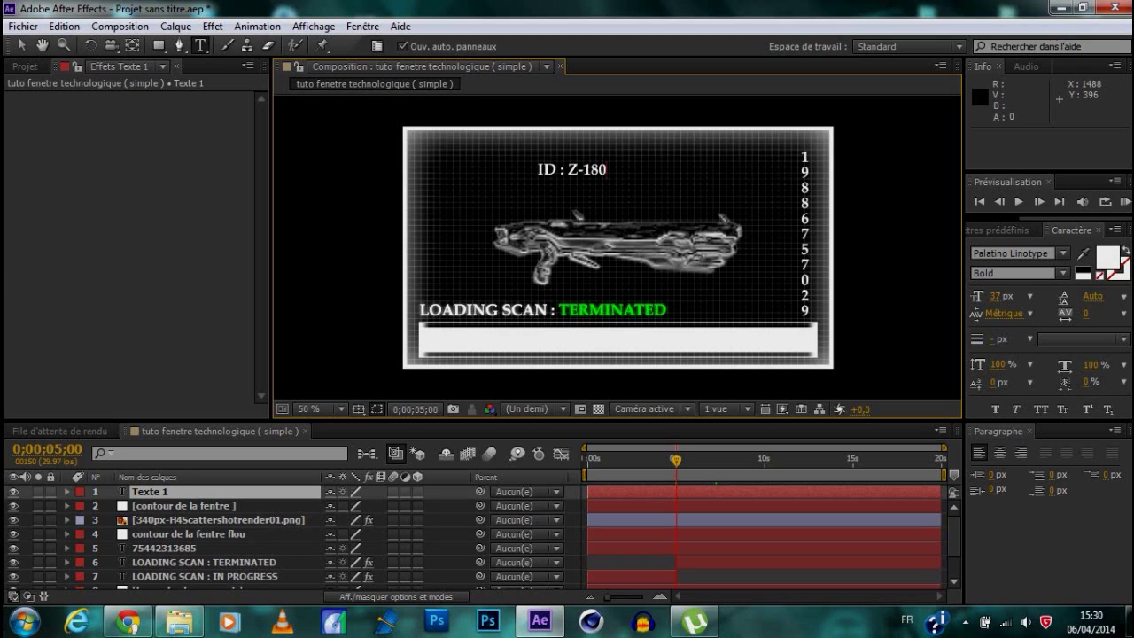
# Step: Enlarge the whole ID : Z-180 text to 107 px and apply the Lueur diffuse effect to it
pyautogui.moveTo(608, 168); pyautogui.dragTo(537, 170)
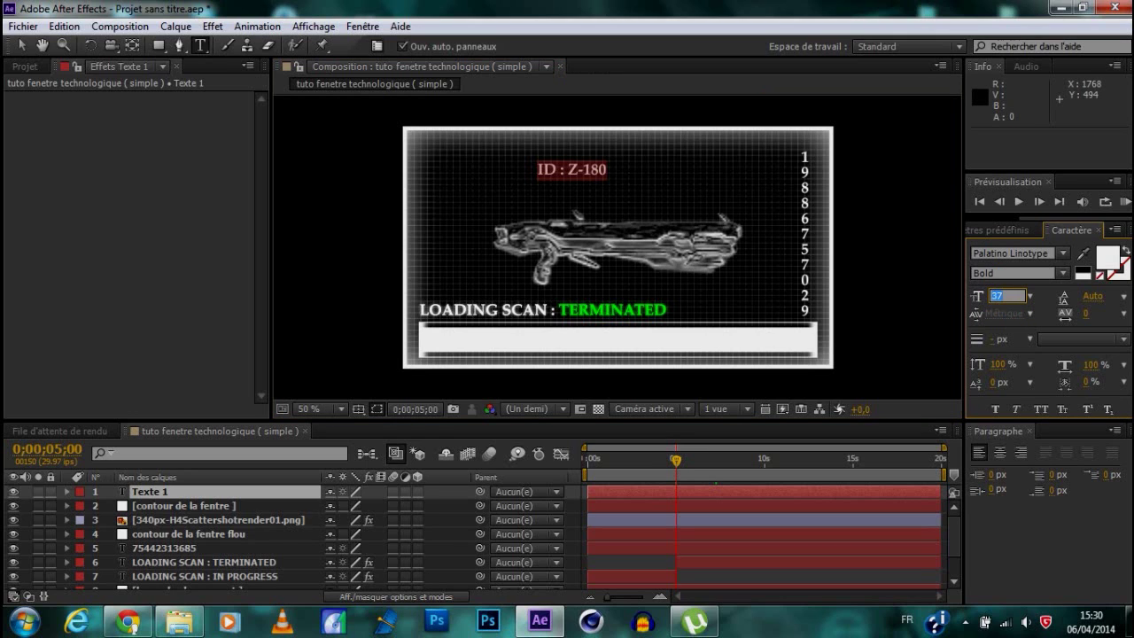
pyautogui.write('107')
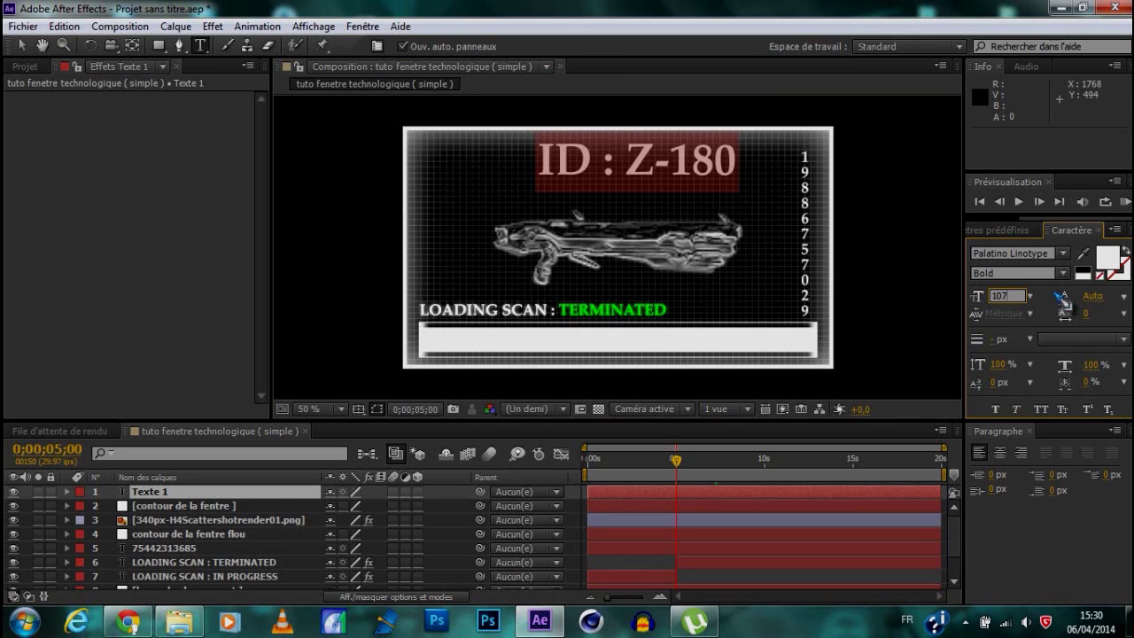
pyautogui.click(1020, 233)
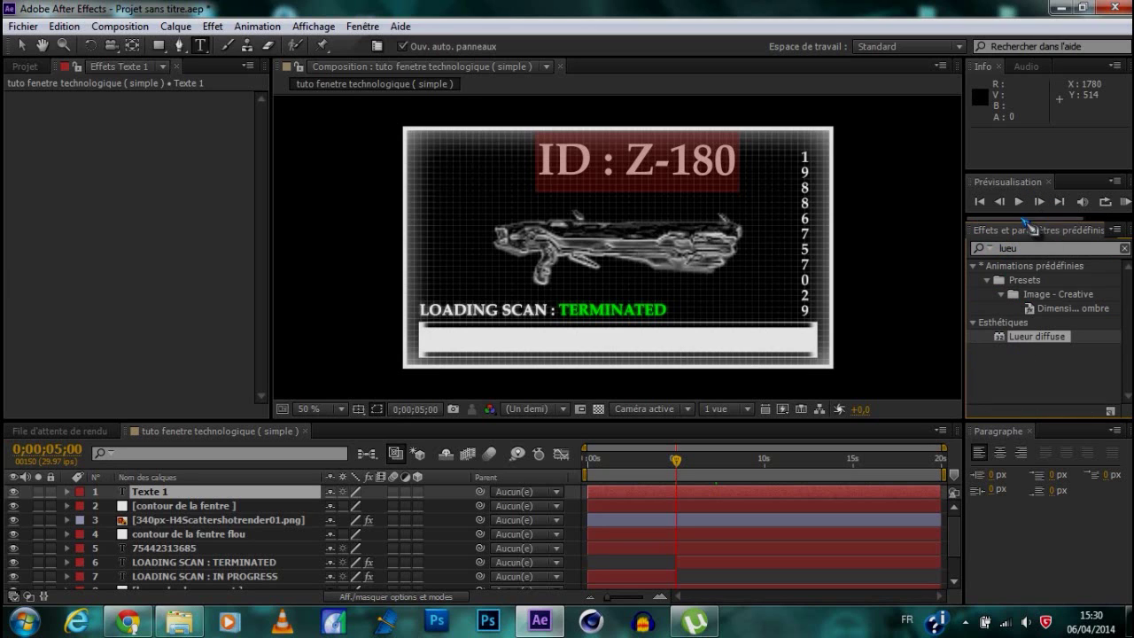
pyautogui.moveTo(1056, 349); pyautogui.dragTo(682, 505)
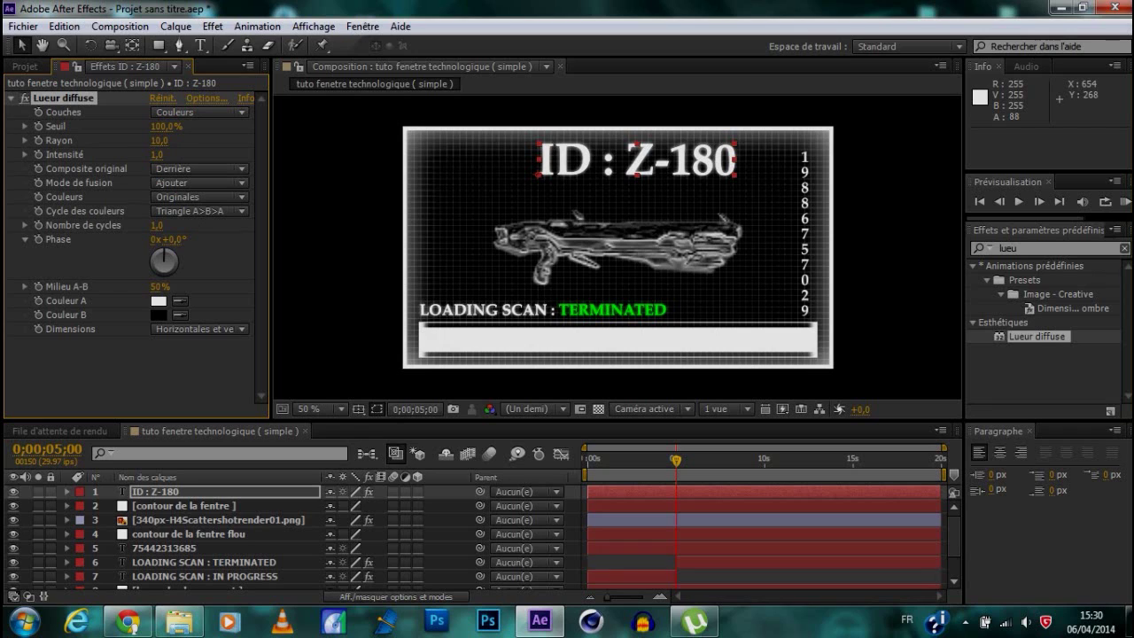
pyautogui.moveTo(638, 166); pyautogui.dragTo(581, 164)
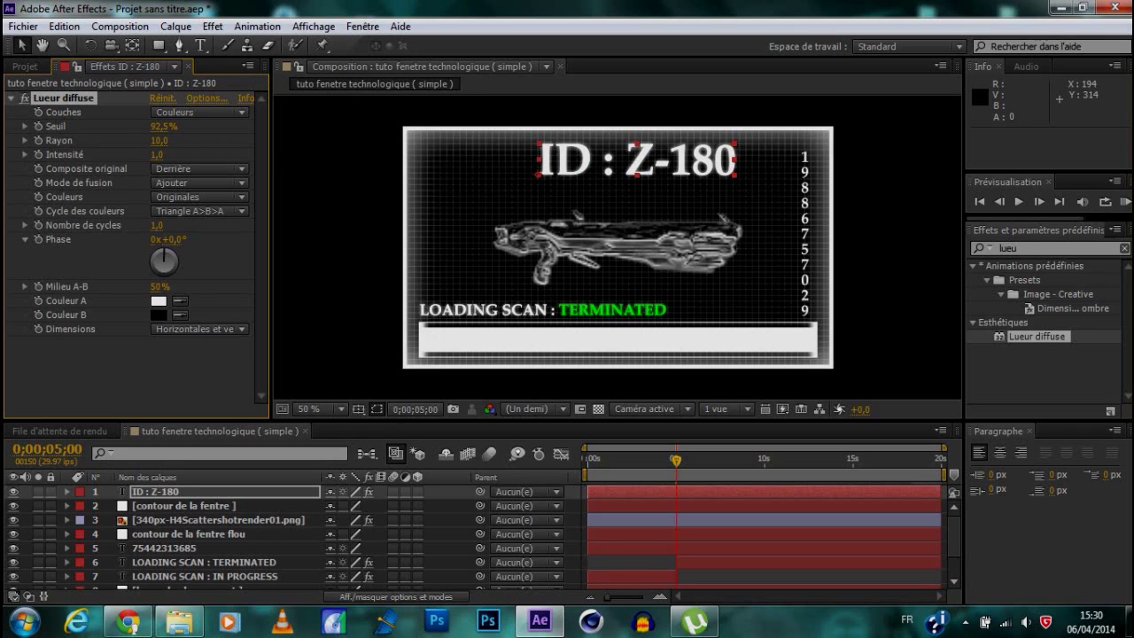
pyautogui.moveTo(158, 140)
pyautogui.mouseDown()
pyautogui.moveTo(183, 140)
pyautogui.moveTo(153, 150)
pyautogui.mouseUp()
pyautogui.hotkey('ctrl', 'z')
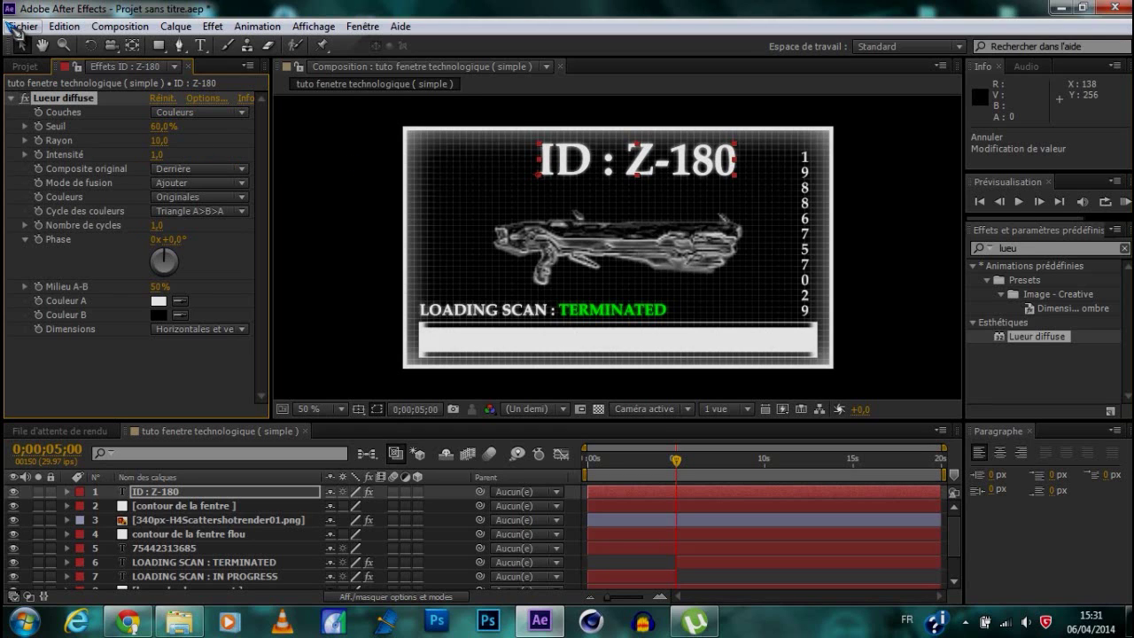
# Step: Move the ID : Z-180 text layer to position 724, 396, above the weapon
pyautogui.click(193, 493)
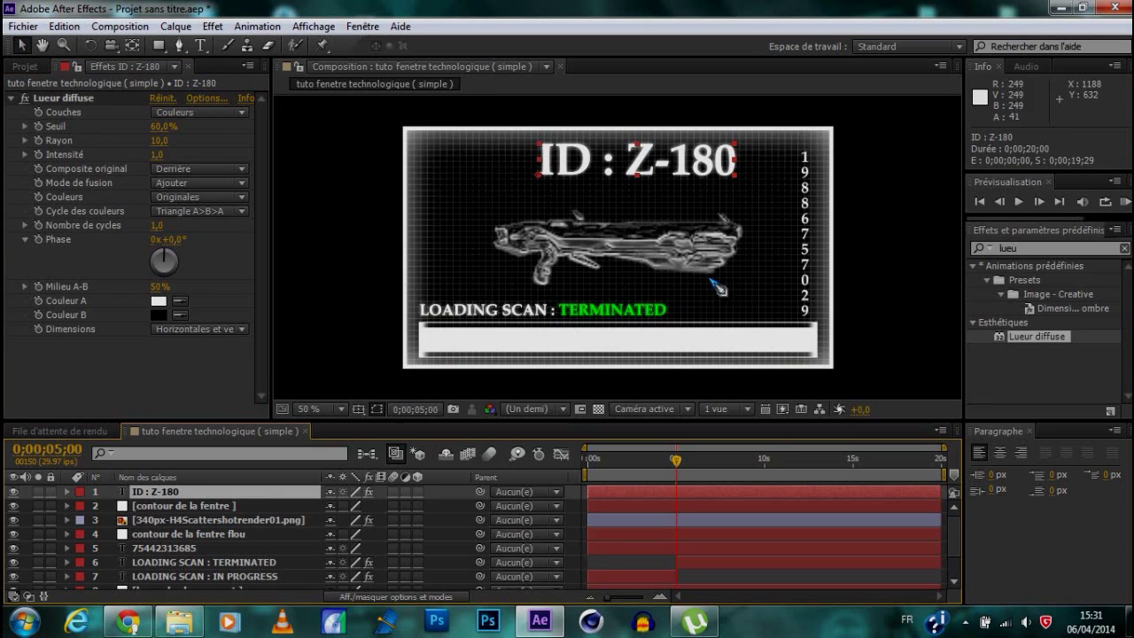
pyautogui.moveTo(646, 158); pyautogui.dragTo(632, 171)
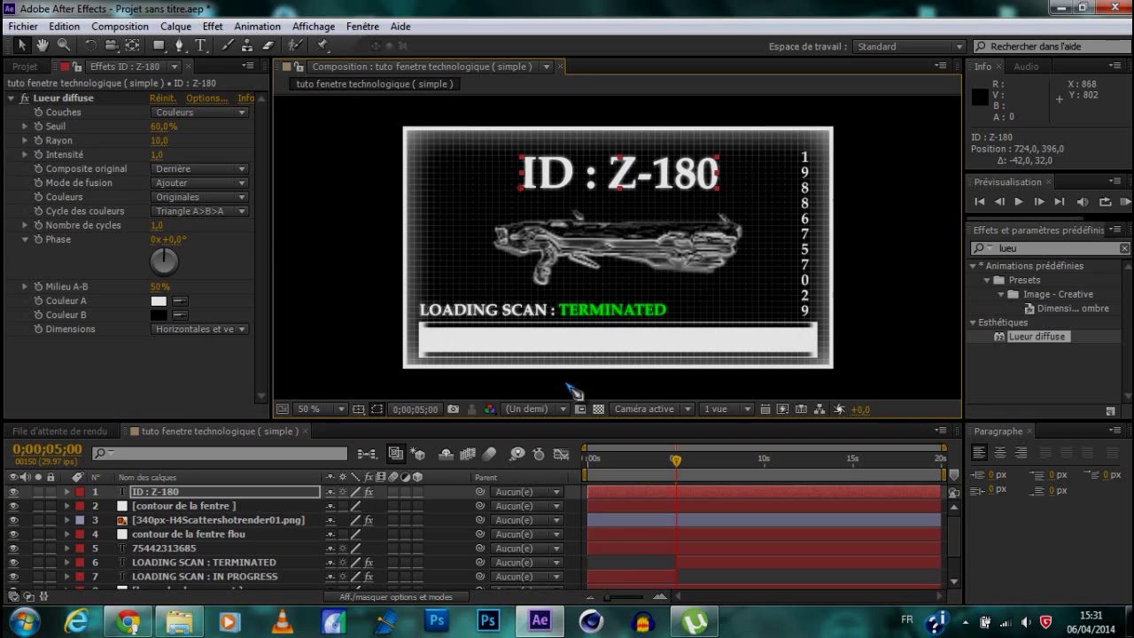
# Step: Split the ID : Z-180 layer at exactly 0;00;05;00 and delete the part before that time
pyautogui.click(676, 495)
pyautogui.press('pagedown')
pyautogui.press('pagedown')
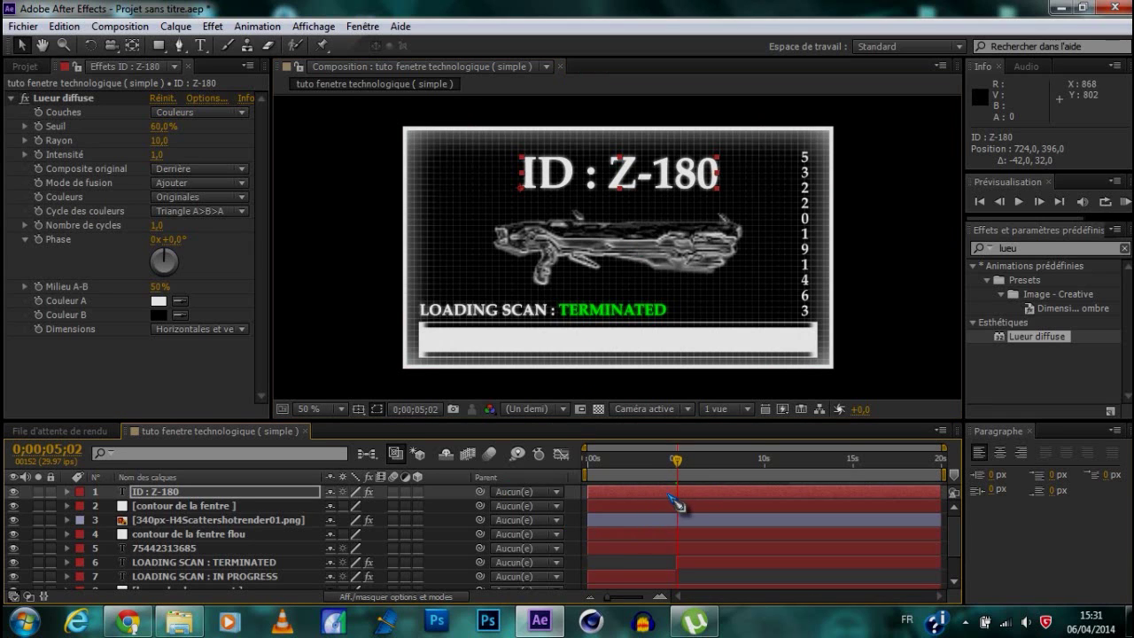
pyautogui.click(53, 27)
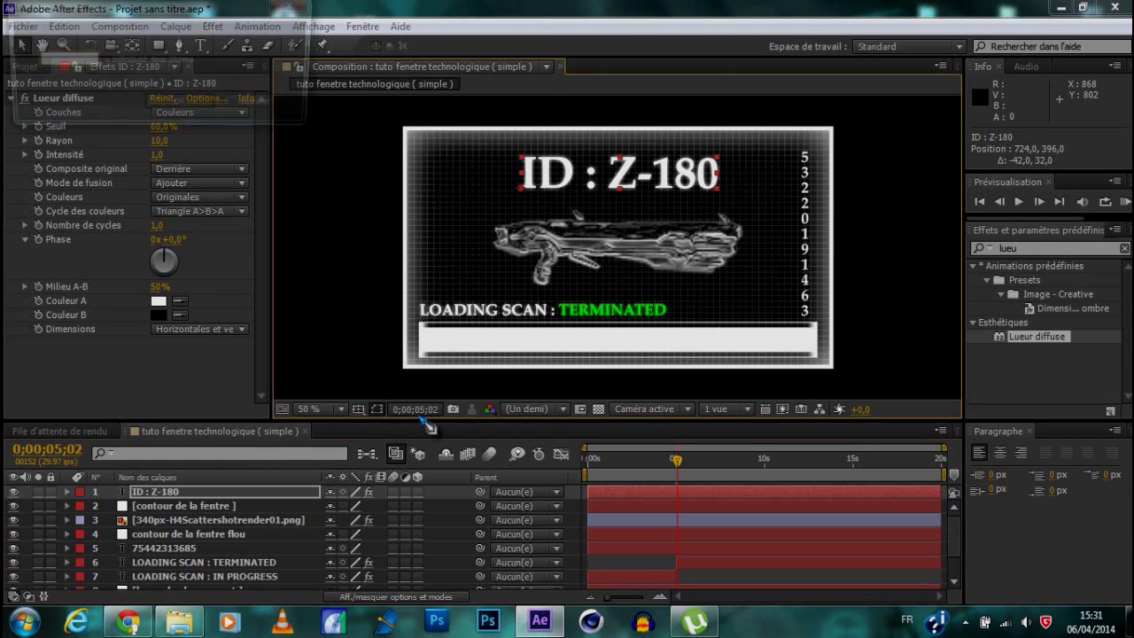
pyautogui.click(417, 409)
pyautogui.click(92, 60)
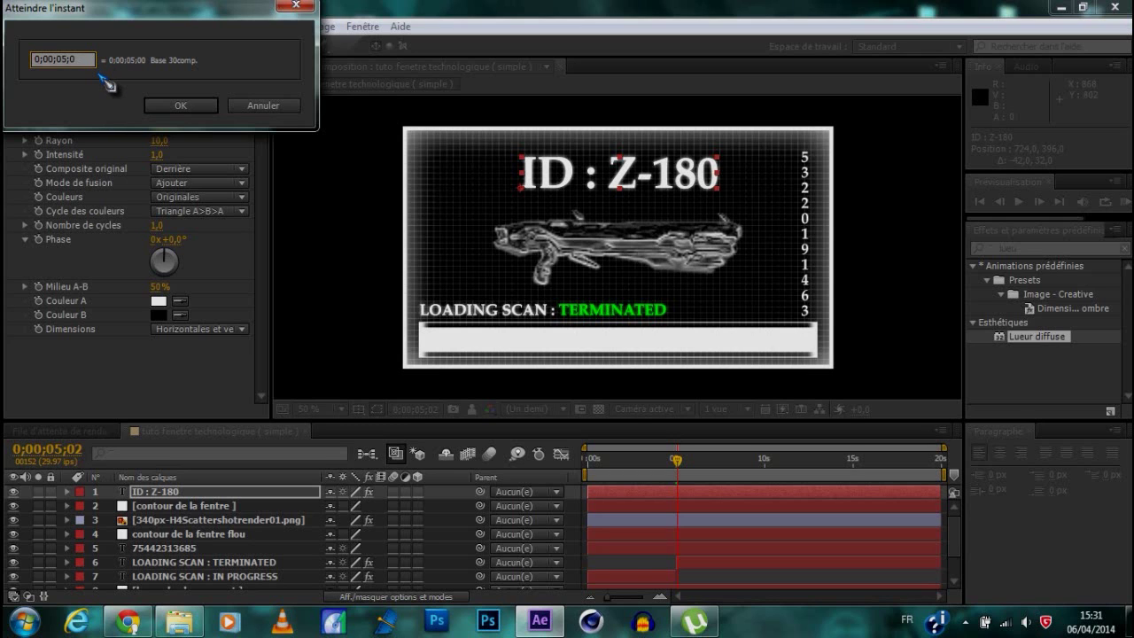
pyautogui.press('Return')
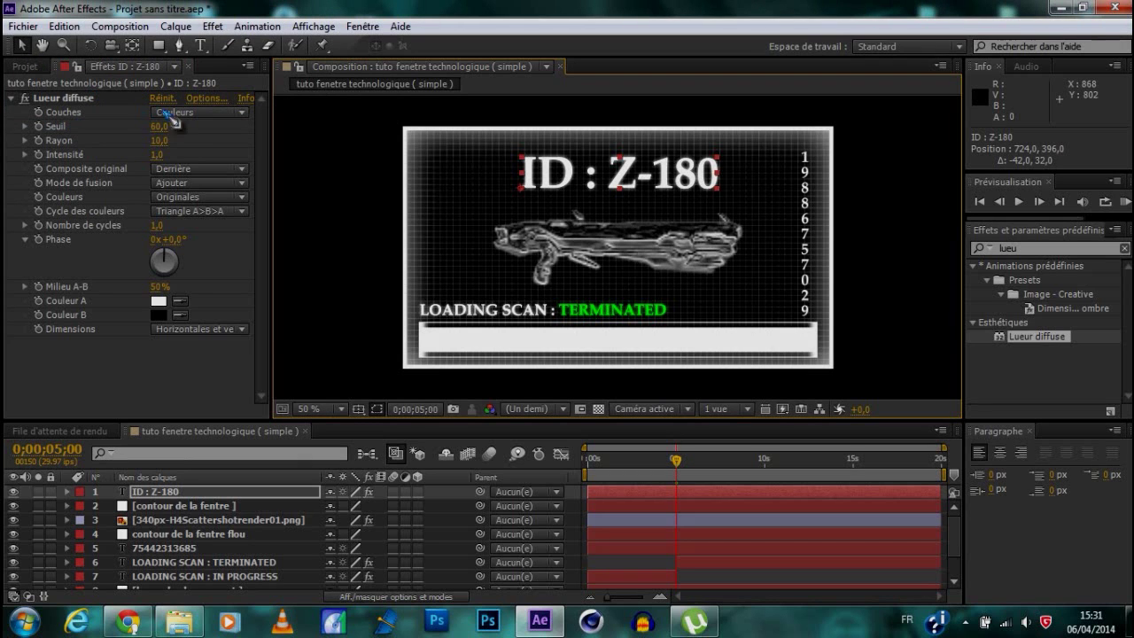
pyautogui.click(64, 26)
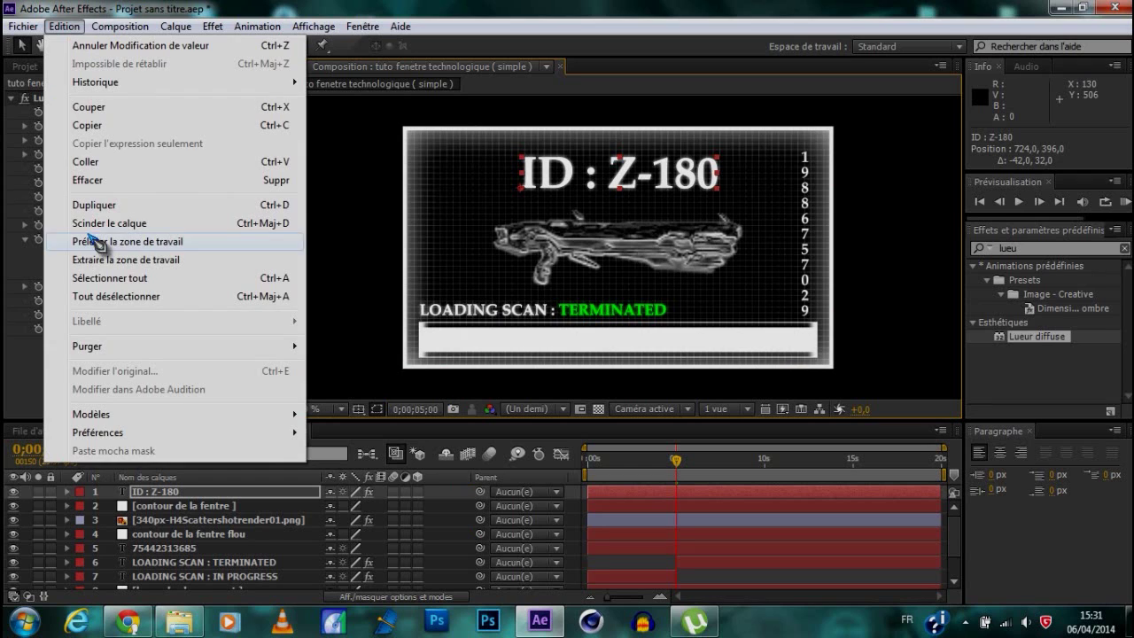
pyautogui.click(98, 223)
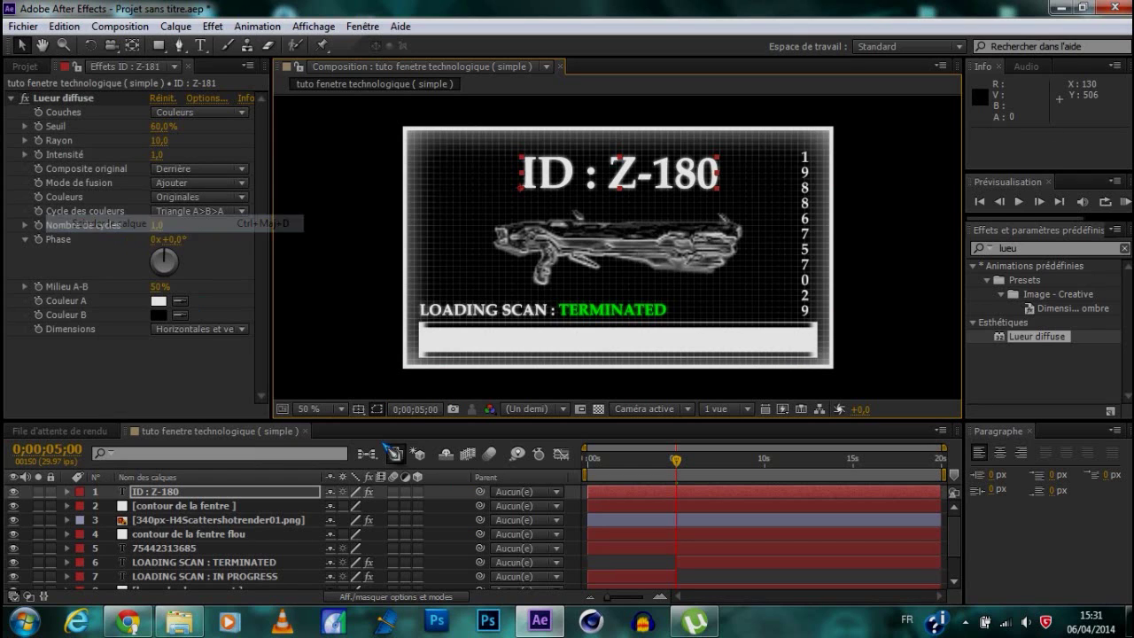
pyautogui.click(601, 505)
pyautogui.press('Delete')
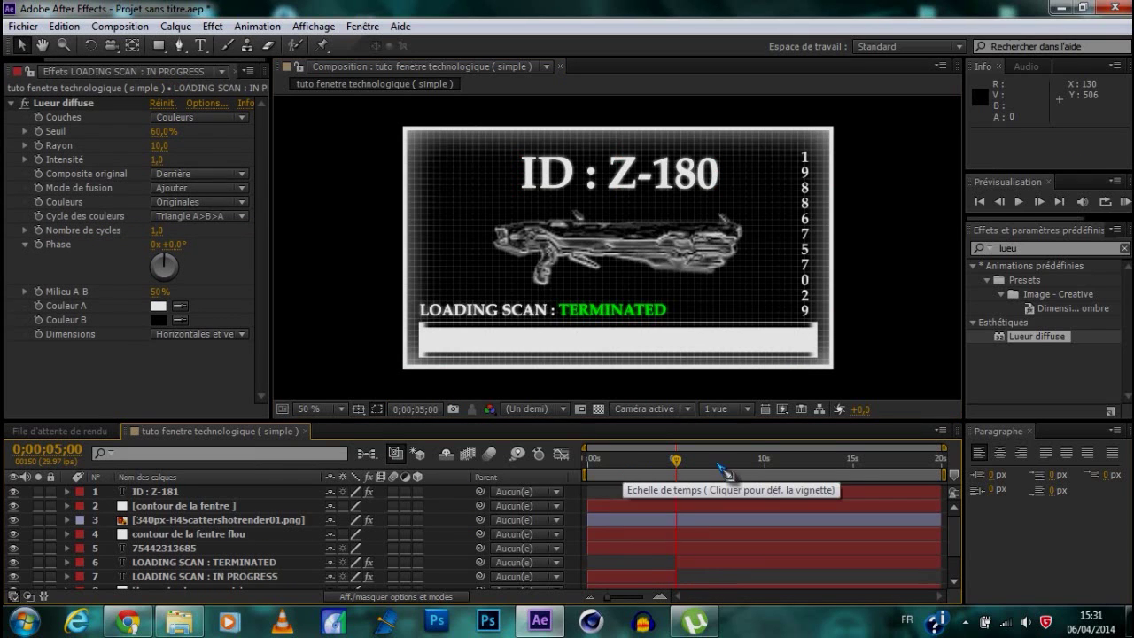
# Step: Scrub the timeline around the five-second mark to check the ID text's appearance, stopping at 0;00;04;25
pyautogui.moveTo(678, 463)
pyautogui.mouseDown()
pyautogui.moveTo(585, 469)
pyautogui.moveTo(675, 471)
pyautogui.mouseUp()
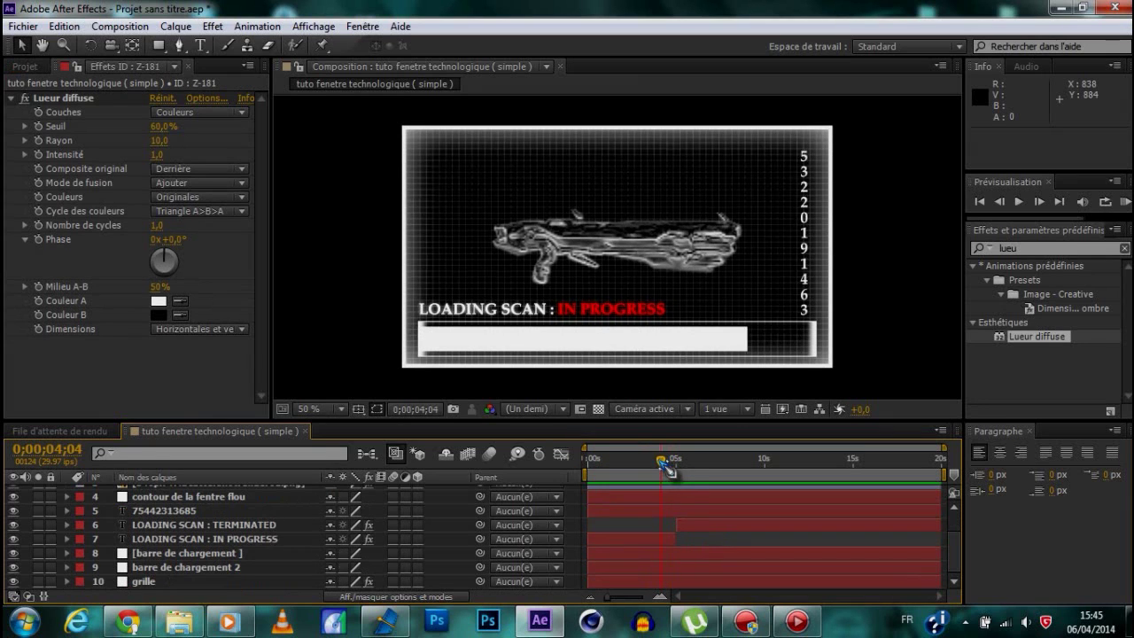
pyautogui.moveTo(665, 466); pyautogui.dragTo(677, 466)
pyautogui.scroll(2, 483, 501)
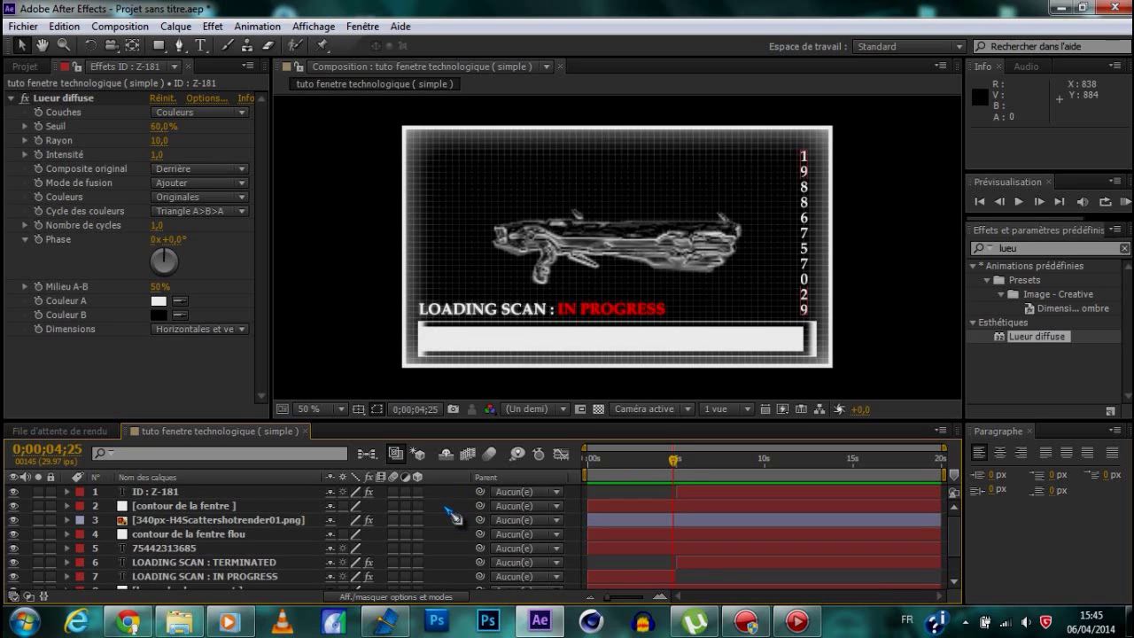
# Step: Precompose all layers into a new composition named fenetre 1, transferring all attributes
pyautogui.moveTo(451, 493); pyautogui.dragTo(387, 512)
pyautogui.scroll(-3, 333, 580)
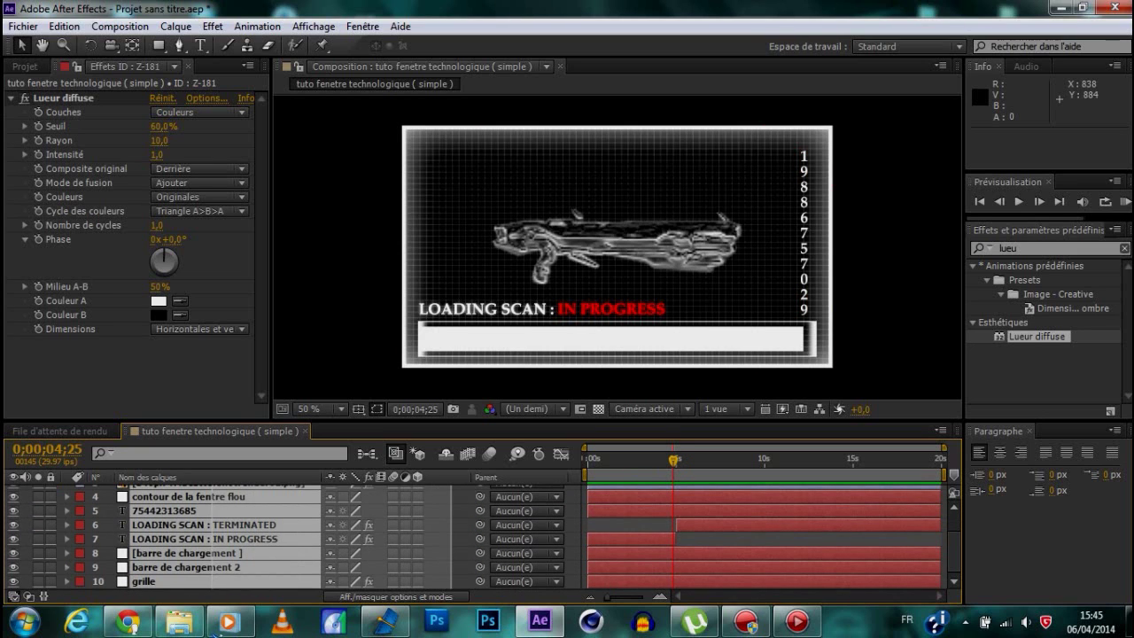
pyautogui.hotkey('ctrl', 'a')
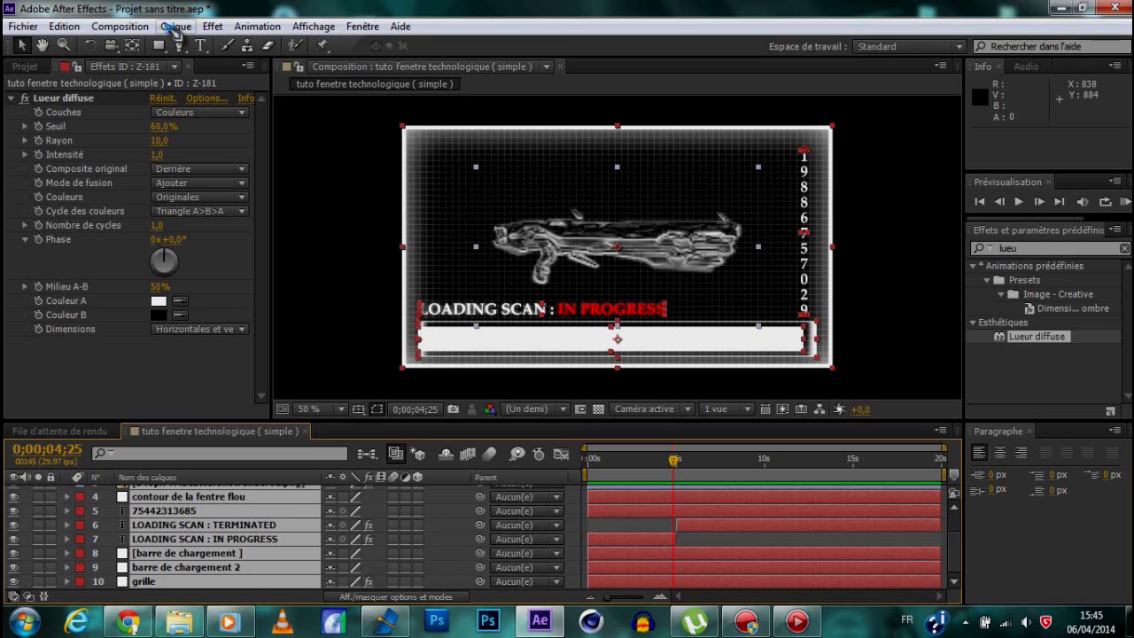
pyautogui.click(176, 27)
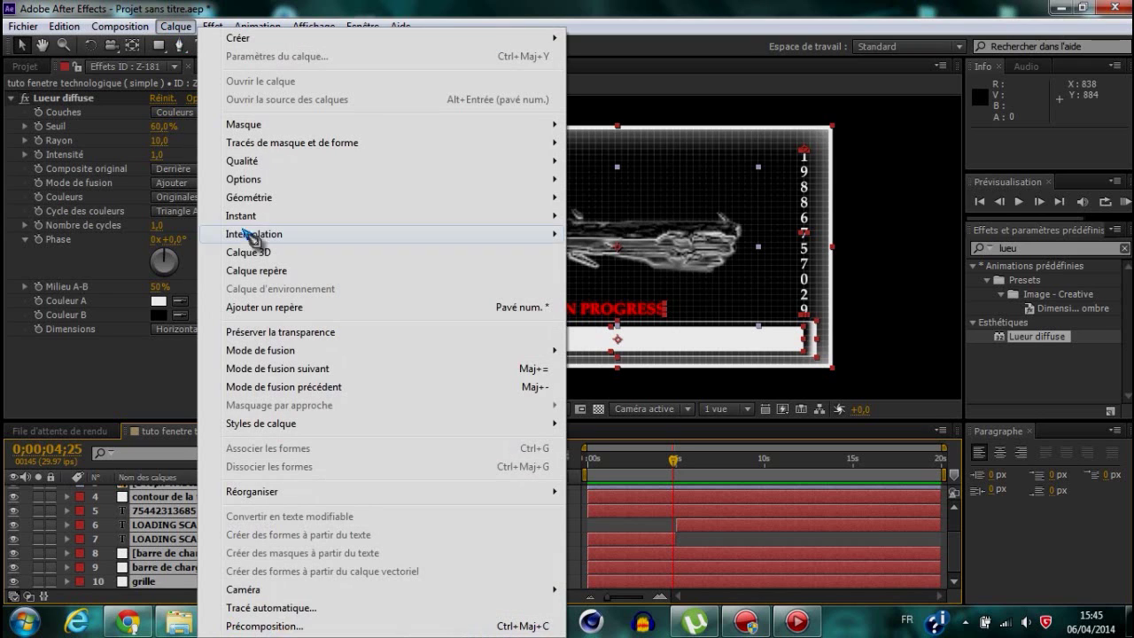
pyautogui.click(265, 627)
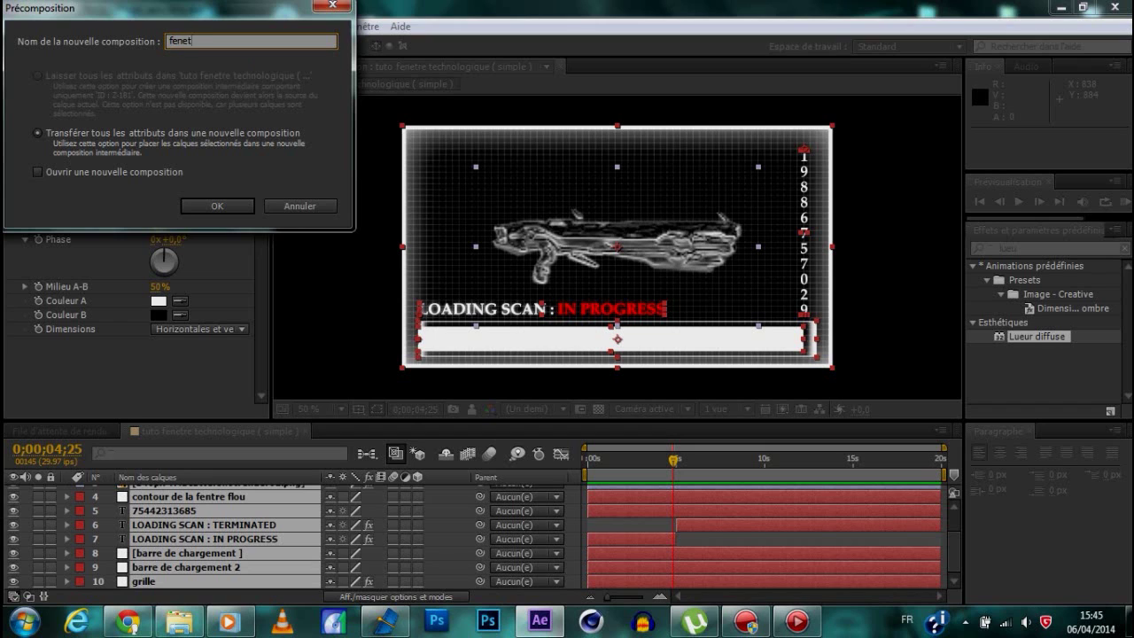
pyautogui.write('fenetre 1')
pyautogui.press('Return')
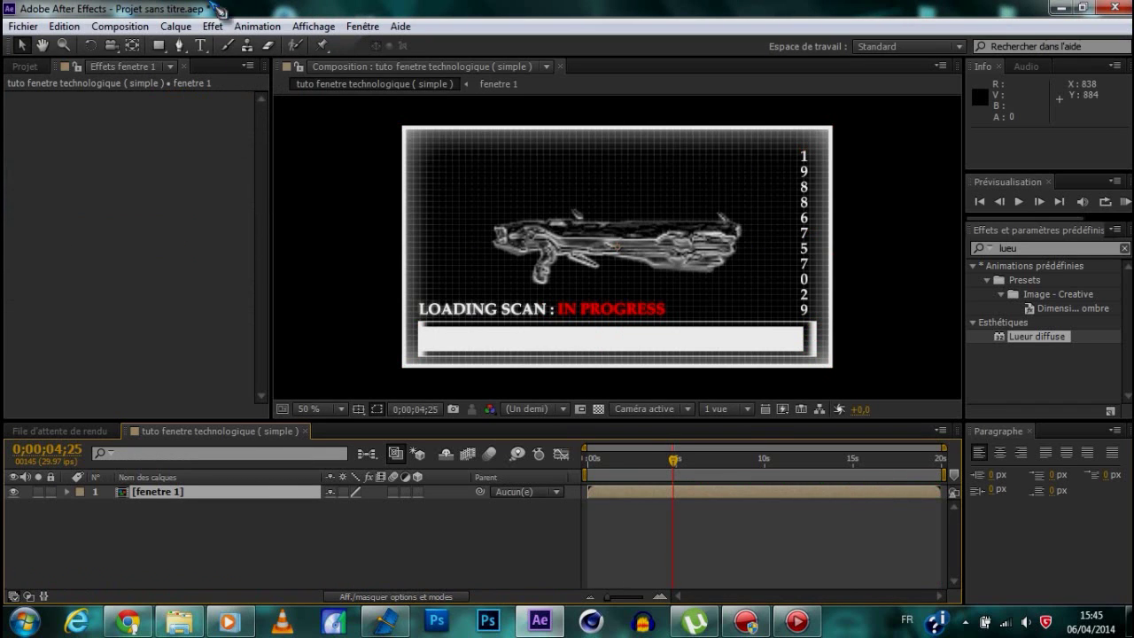
# Step: Inspect the layers inside the fenetre 1 precomposition, close it and start a RAM preview of the main composition
pyautogui.click(303, 554)
pyautogui.click(221, 494)
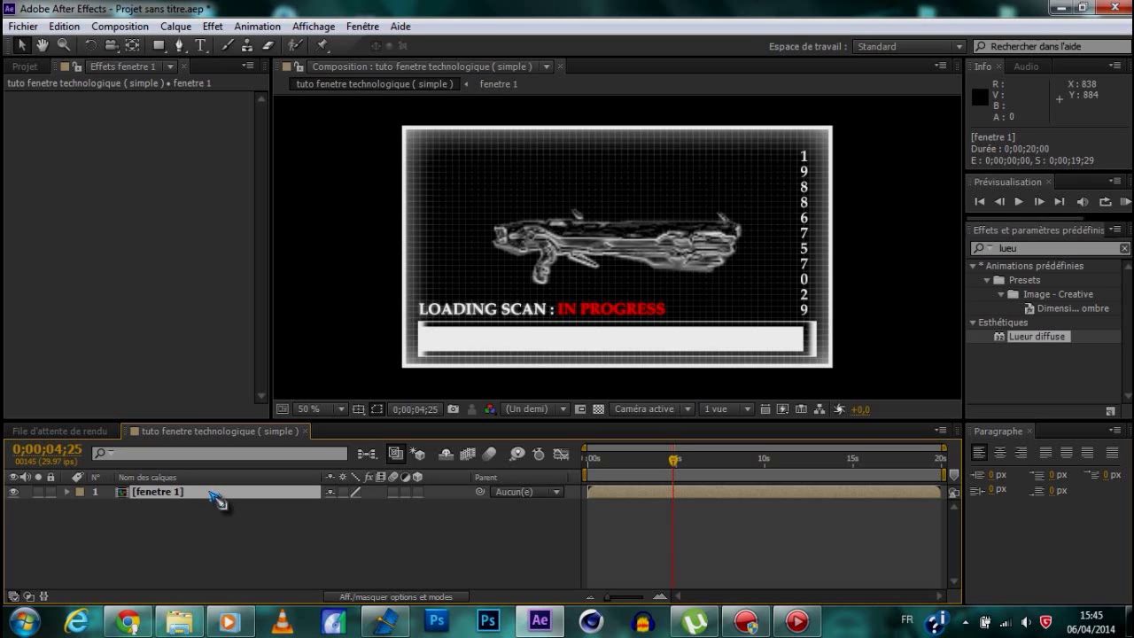
pyautogui.doubleClick(168, 494)
pyautogui.scroll(-1, 299, 579)
pyautogui.scroll(1, 306, 571)
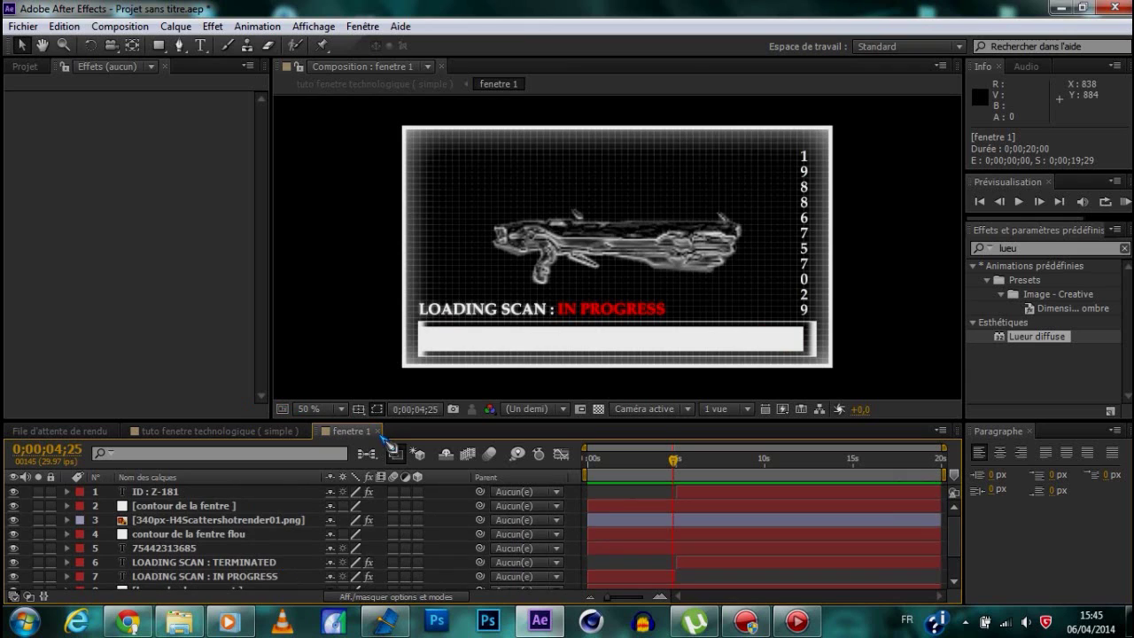
pyautogui.click(379, 432)
pyautogui.click(1125, 202)
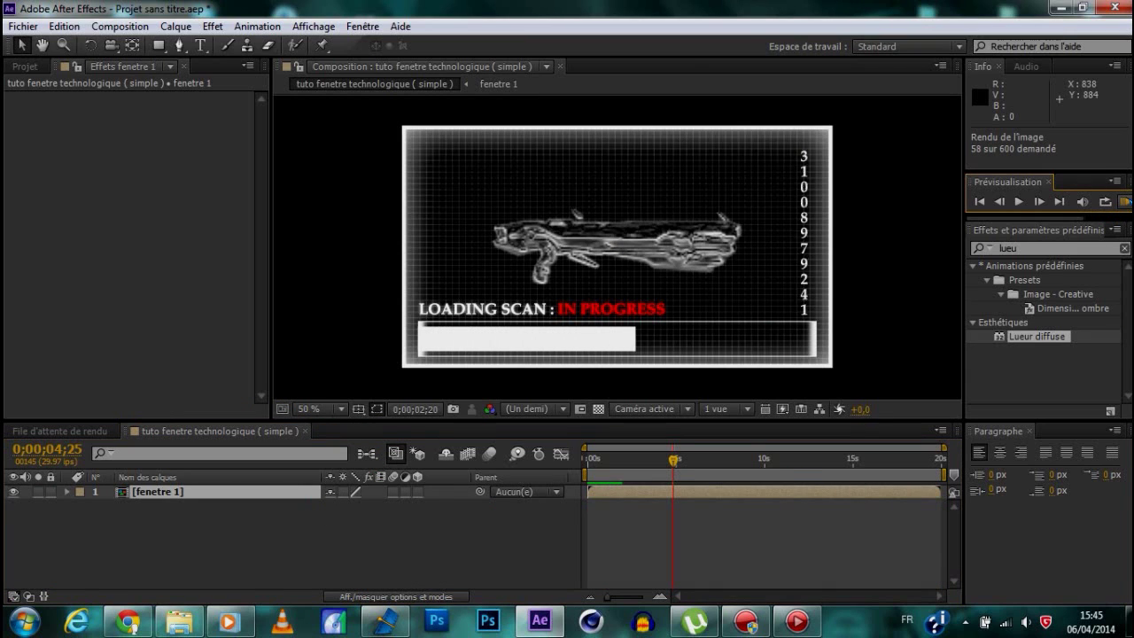